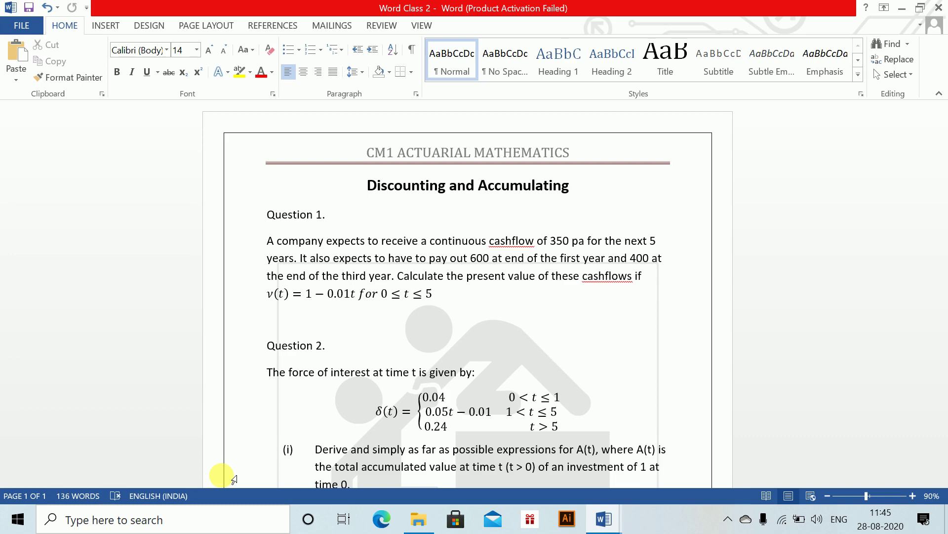
Switch to the blank Document2 window and enter the line "Question 1.".
key(alt+Tab)
key(alt+Tab)
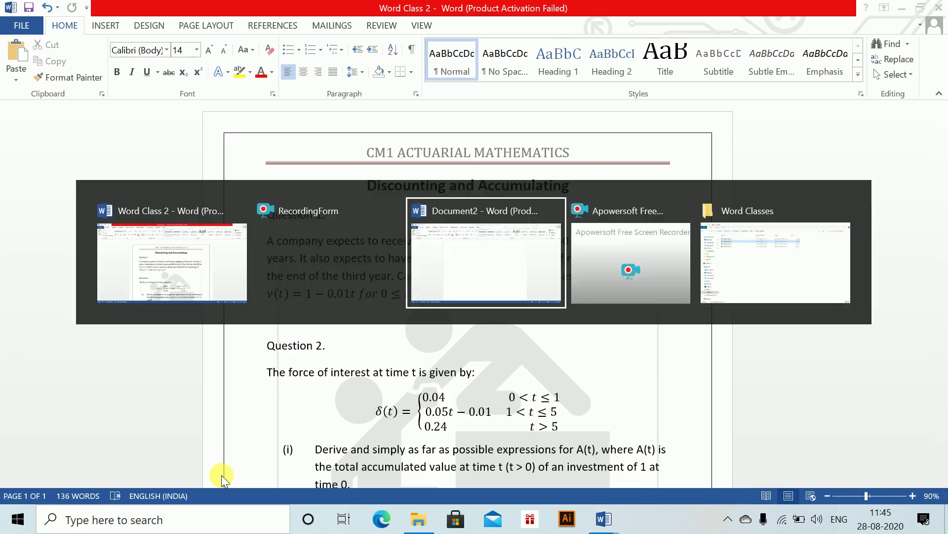
text(Ques)
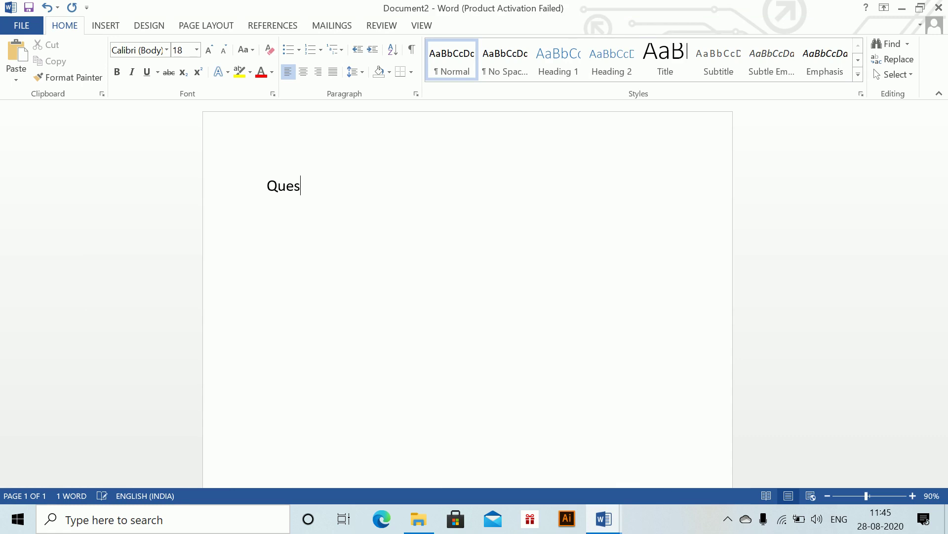
text(tion 1.)
key(Return)
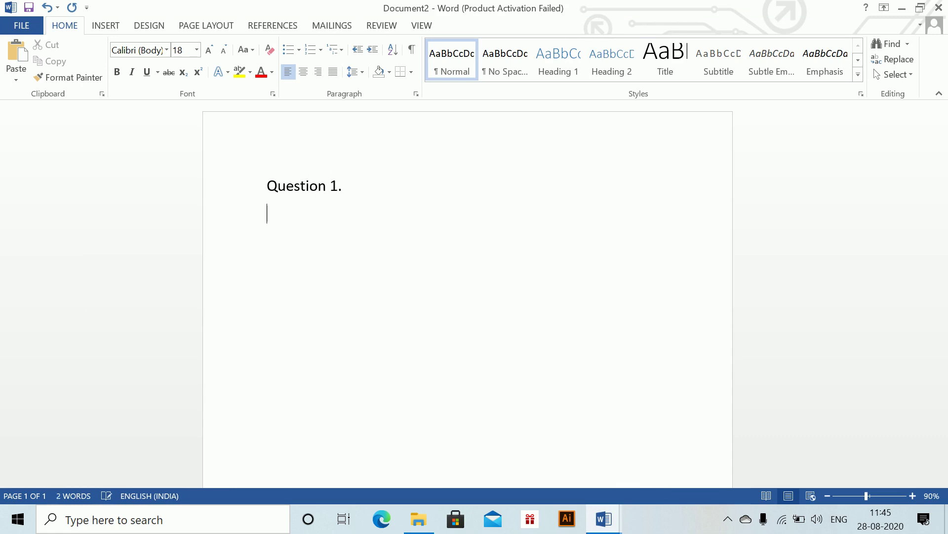
Write "PV =" under the heading, followed by an inline equation for the integral from 0 to 5 of v(t)ρ(t)dt.
key(alt)
key(alt)
text(PV =)
key(alt+equal)
text(\int)
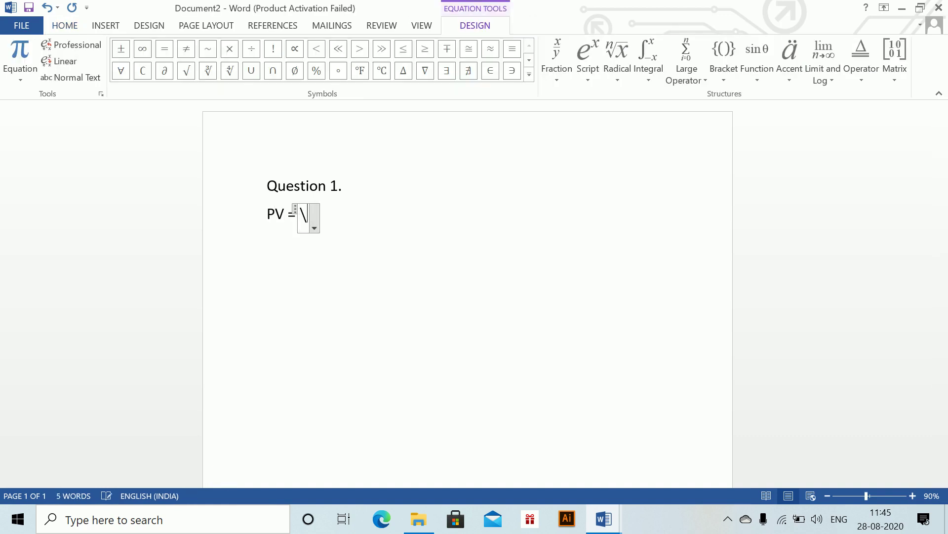
text( _)
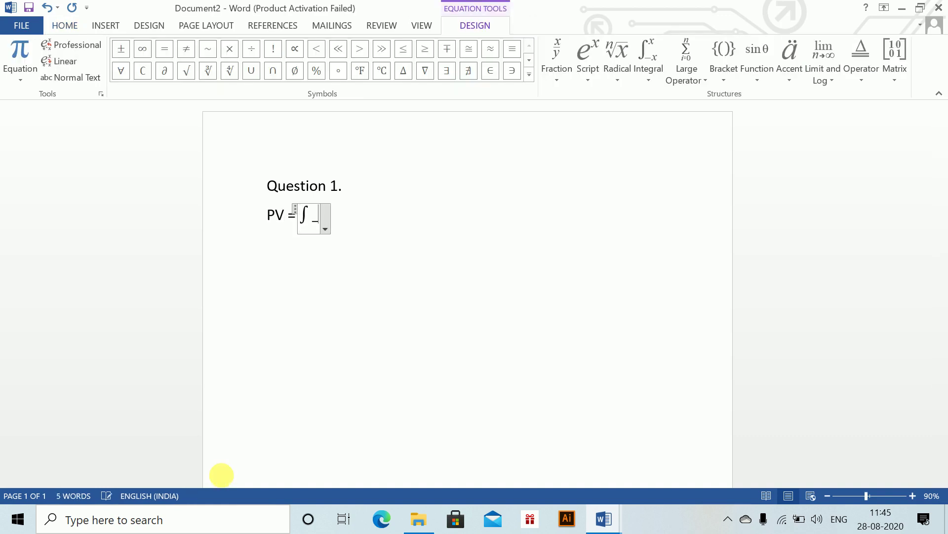
text(0^5 )
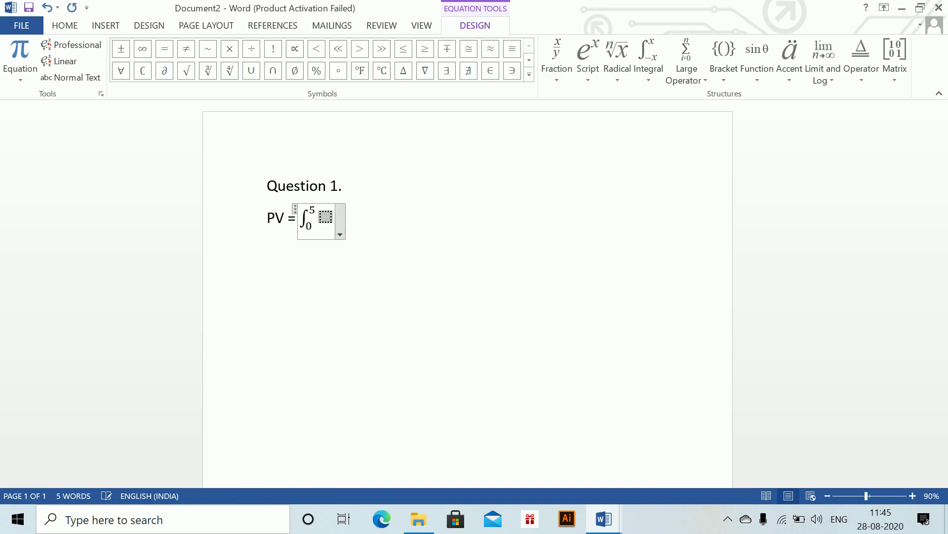
text(v(t)
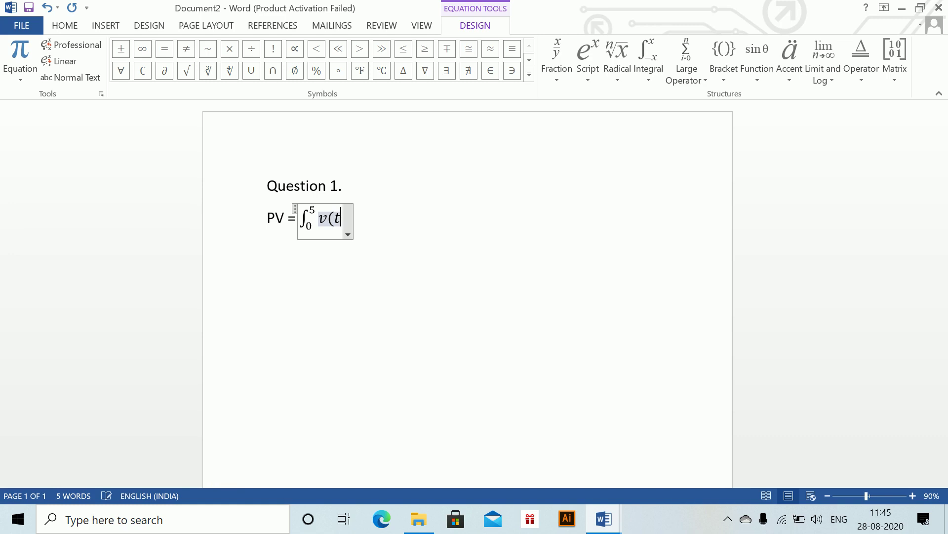
text()\rh)
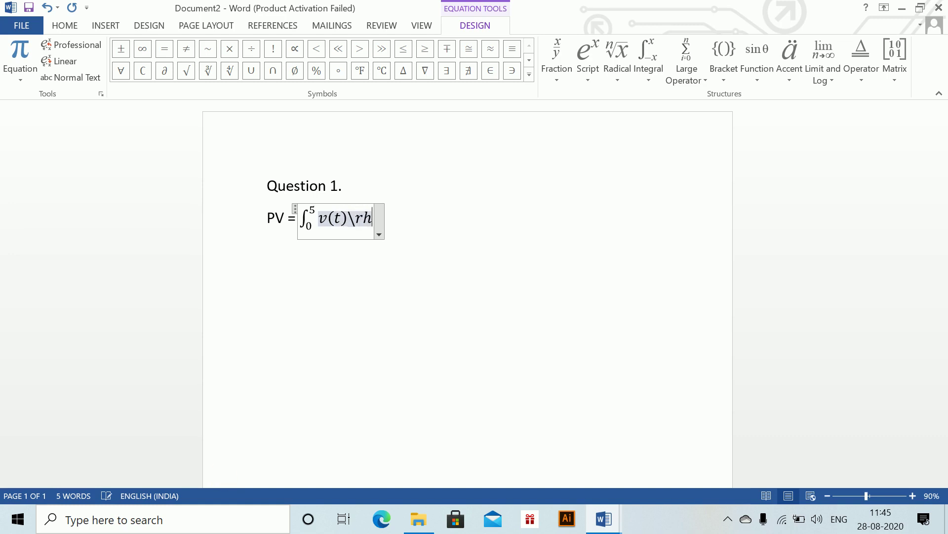
text(o (t)
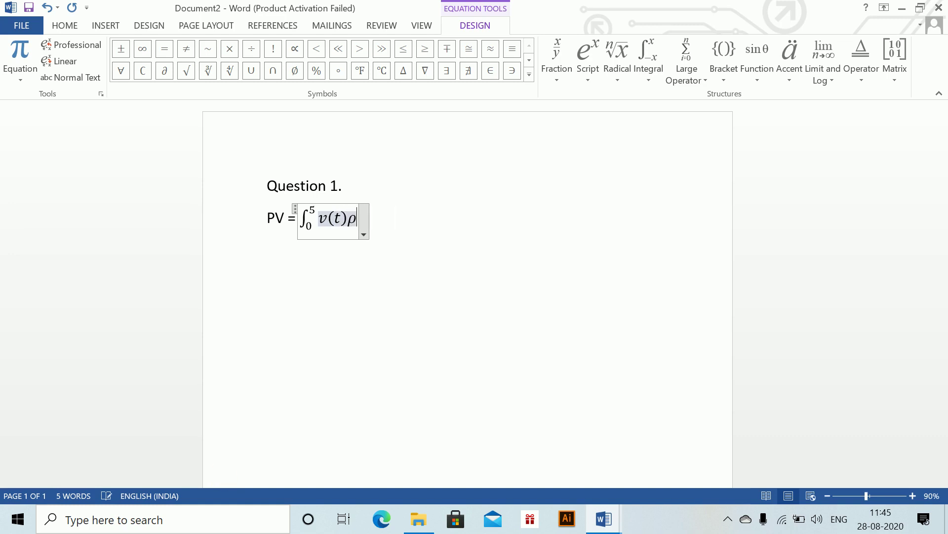
text()dt)
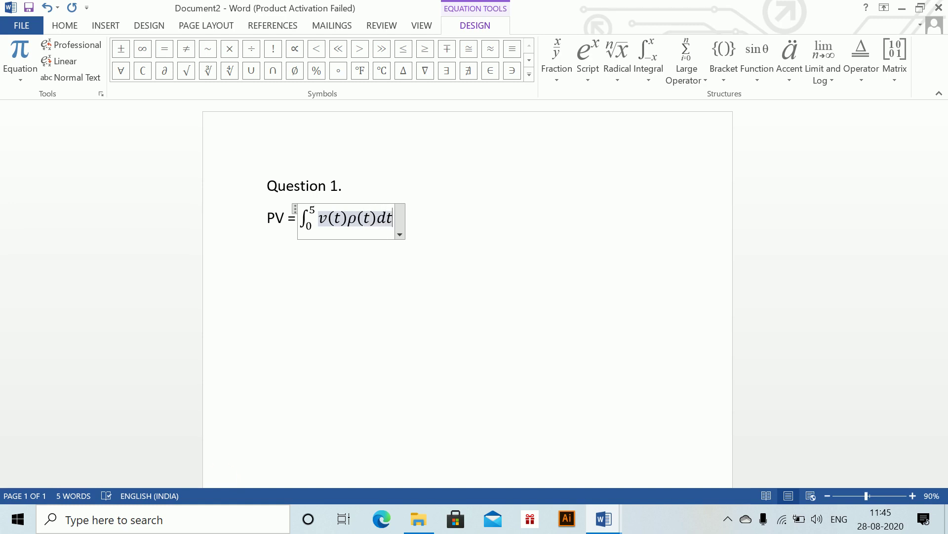
click(233, 476)
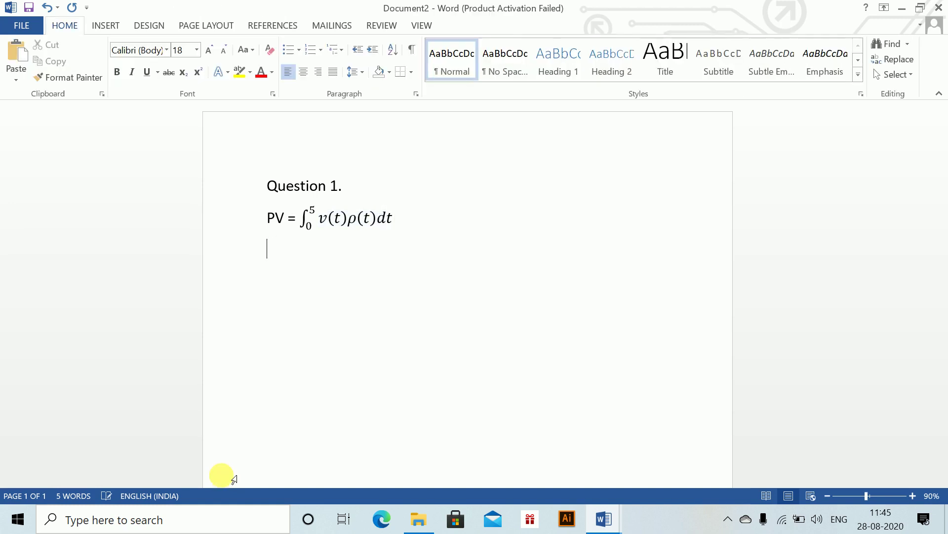
Add an equation line equal to the integral from 0 to 5 of 350(1−0.01t)dt, and start a new line with "=".
key(alt+equal)
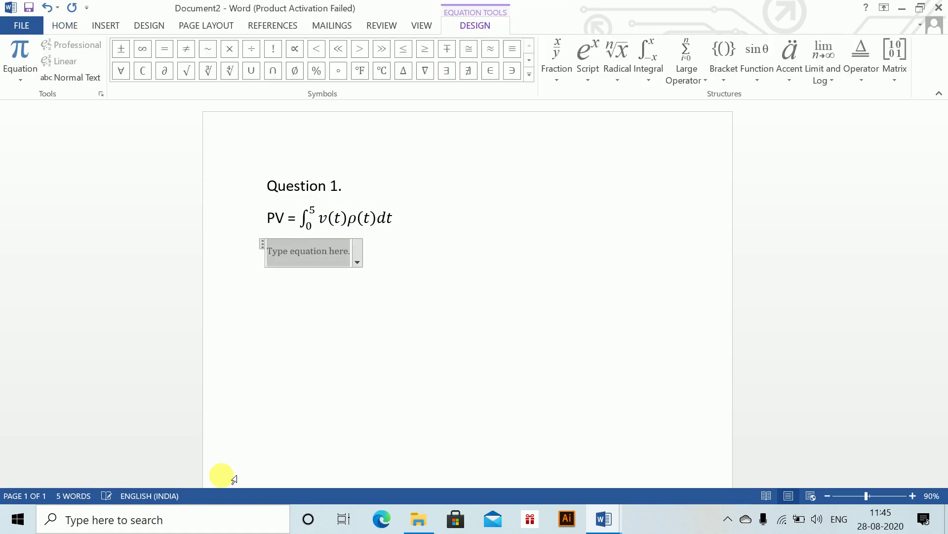
text(=)
text(\int )
text(_0^5 )
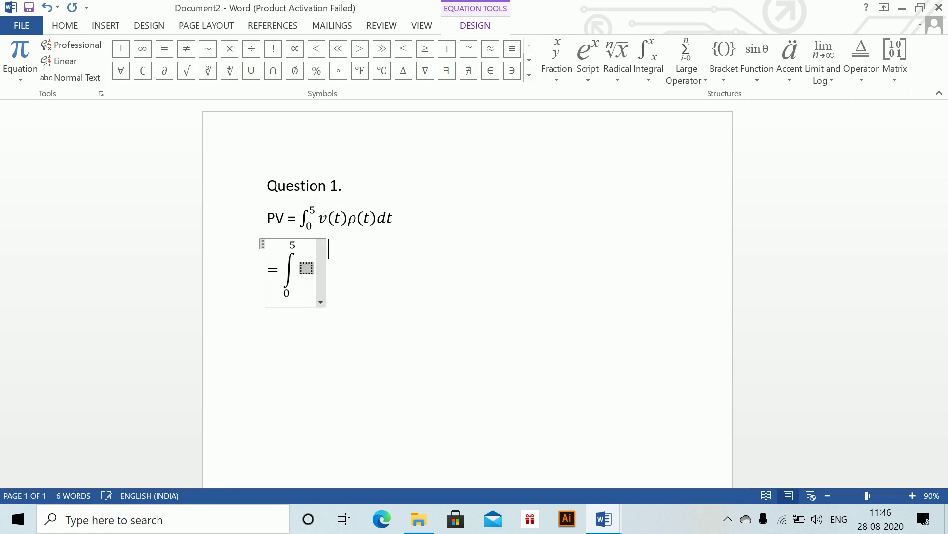
text(350)
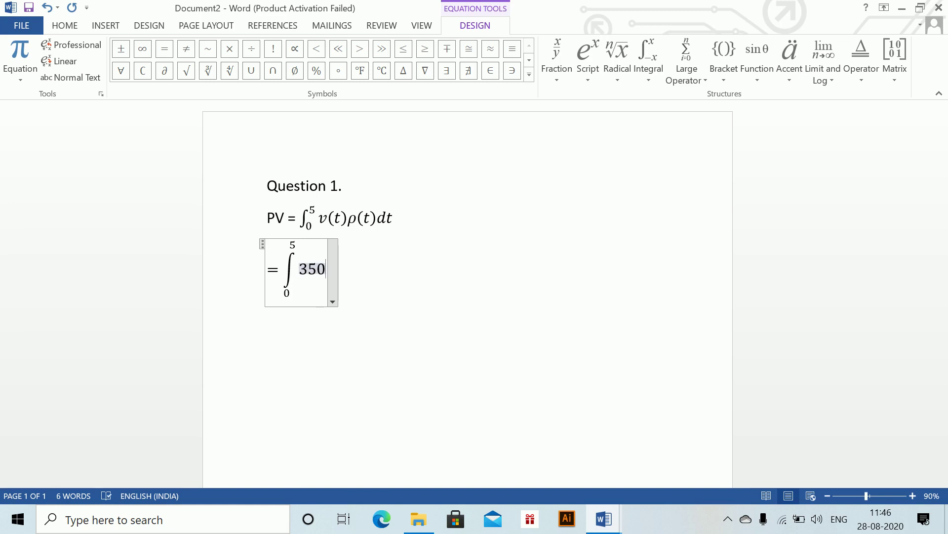
text((1-0.0)
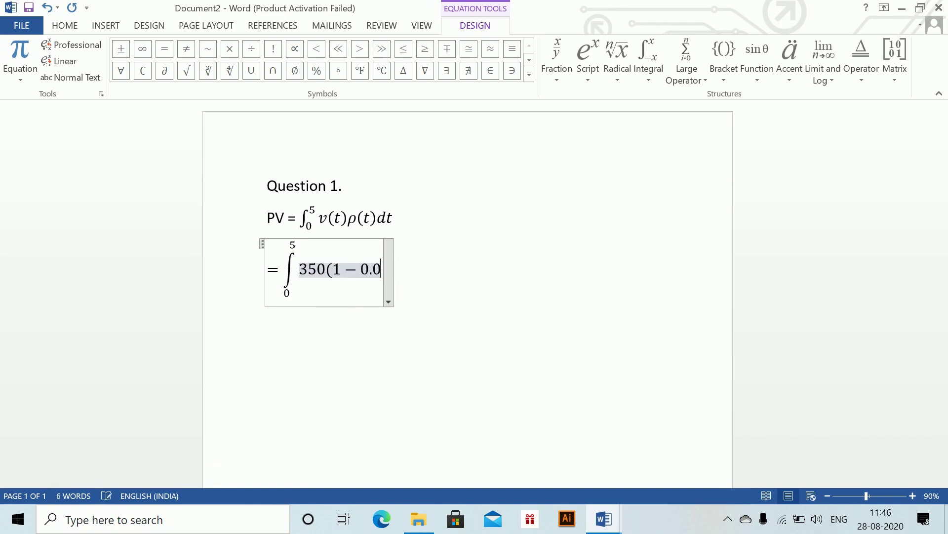
text(1)
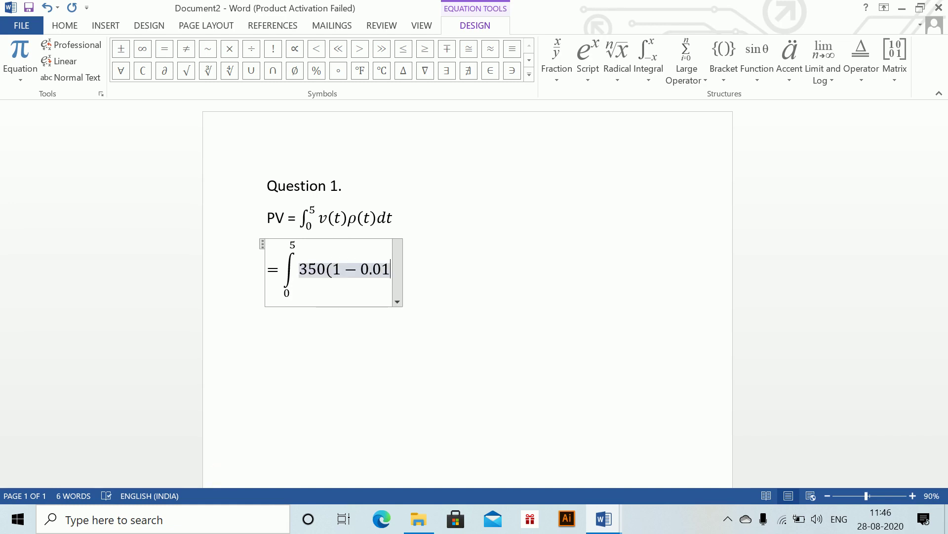
text(t)s)
key(BackSpace)
text(dt)
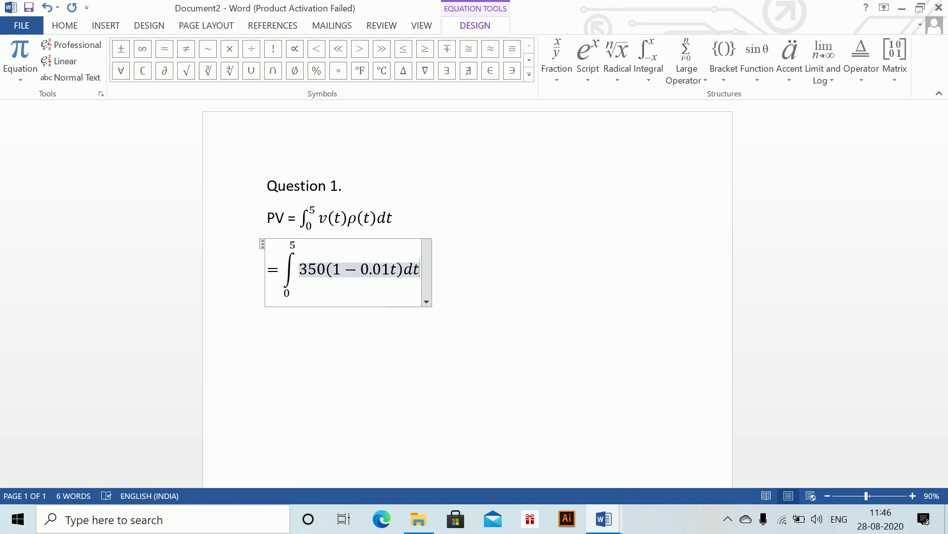
click(221, 475)
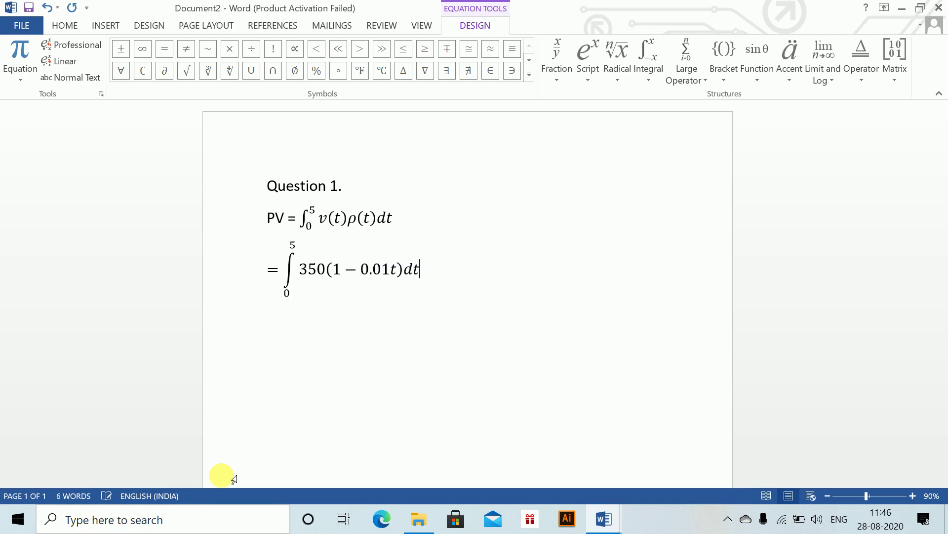
key(Return)
text(=)
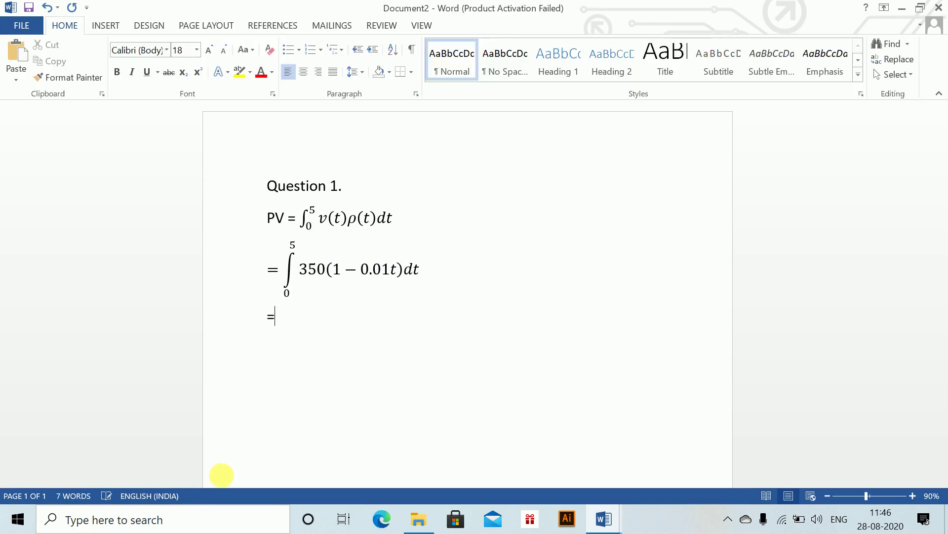
key(alt+equal)
text(\int )
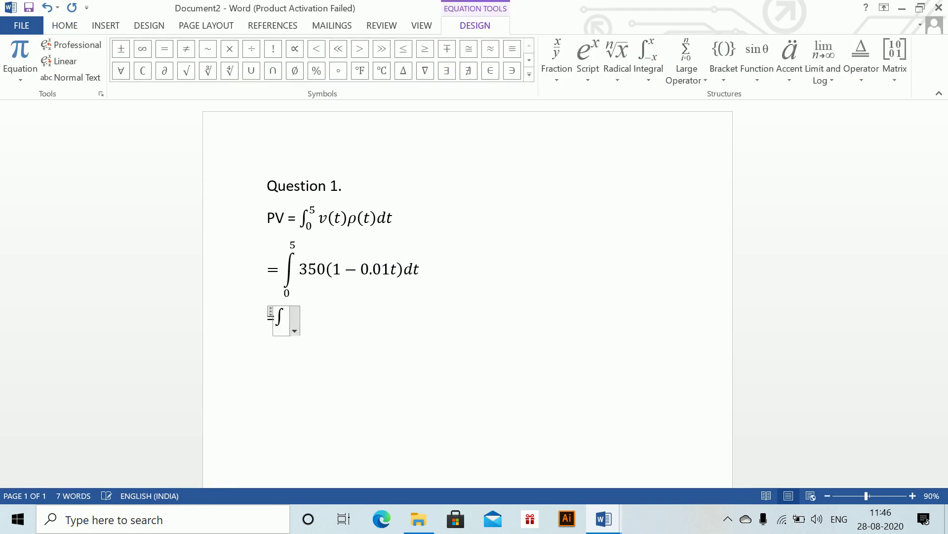
text(_0^5)
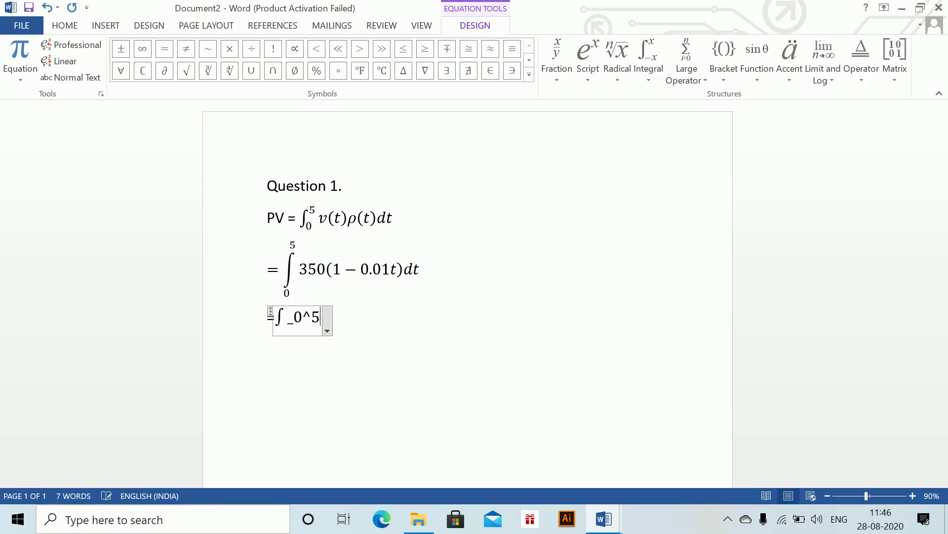
key(space)
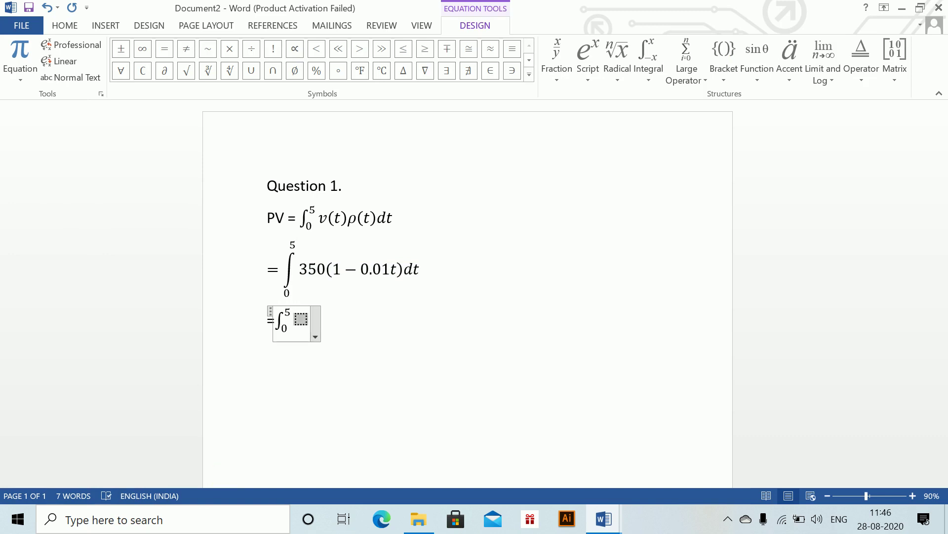
key(BackSpace)
key(BackSpace)
key(BackSpace)
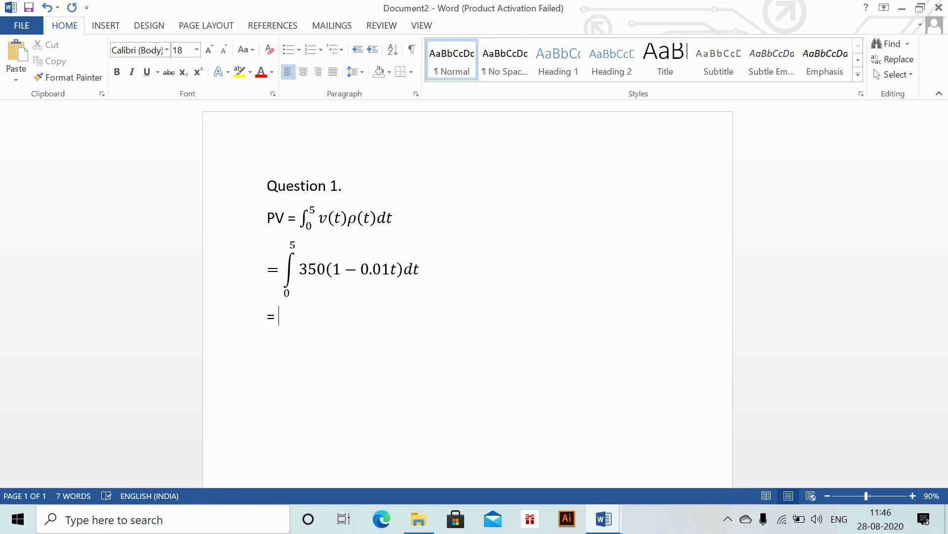
Insert the equation [350t − 1.75t²] with lower limit 0 and upper limit 5 after the equals sign.
key(alt+equal)
text([35)
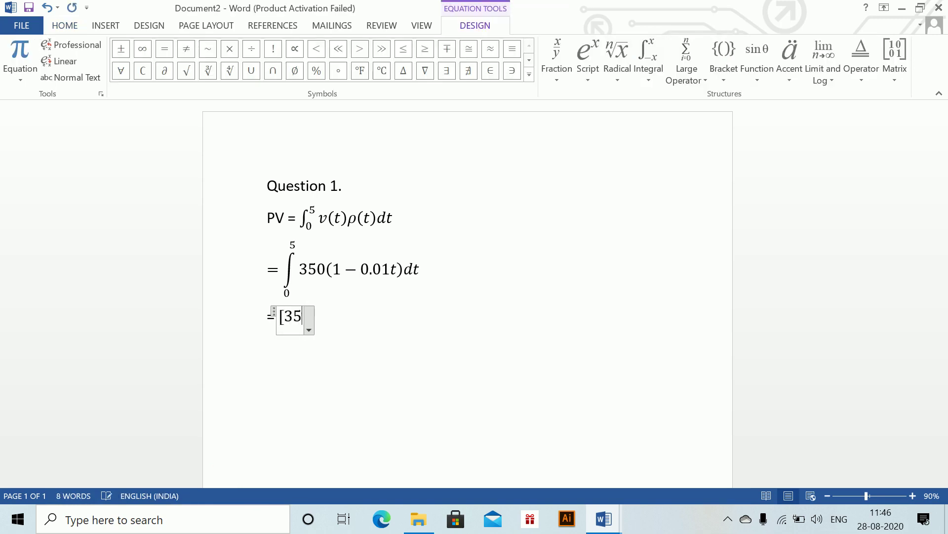
text(0)
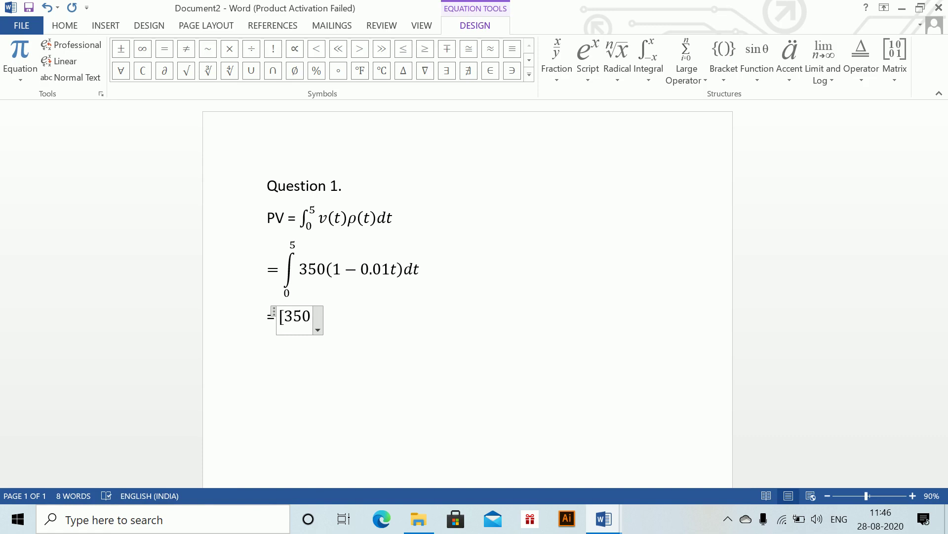
text(t -)
text(1.75t)
text(^2)
text( ])
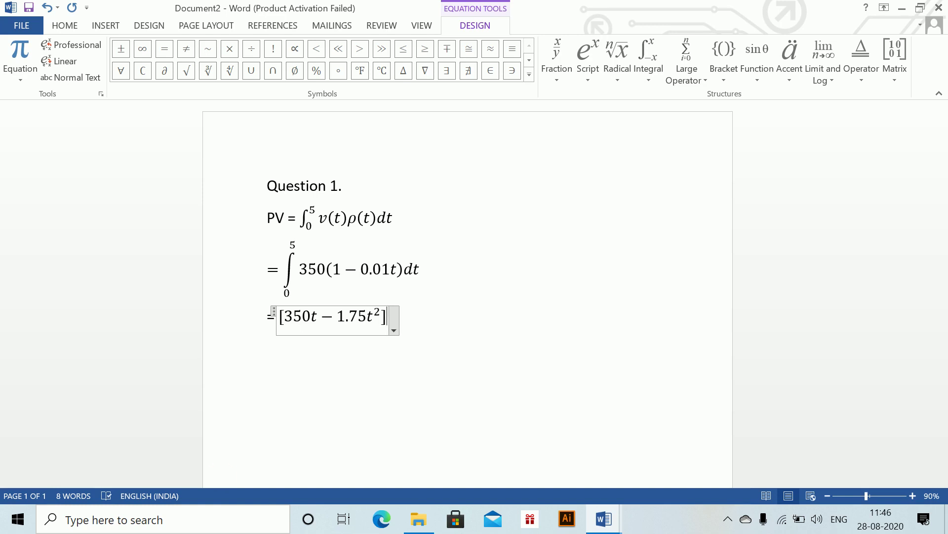
text(_0^5)
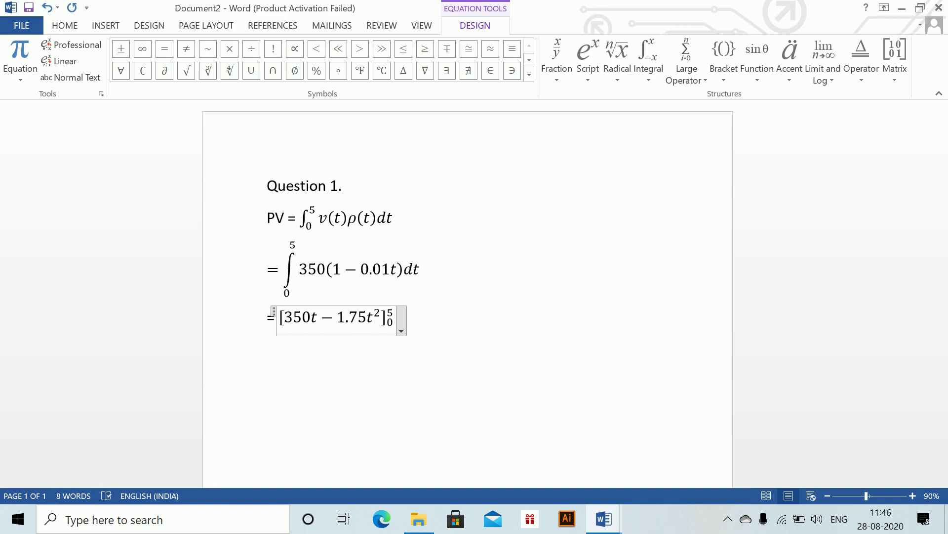
click(223, 477)
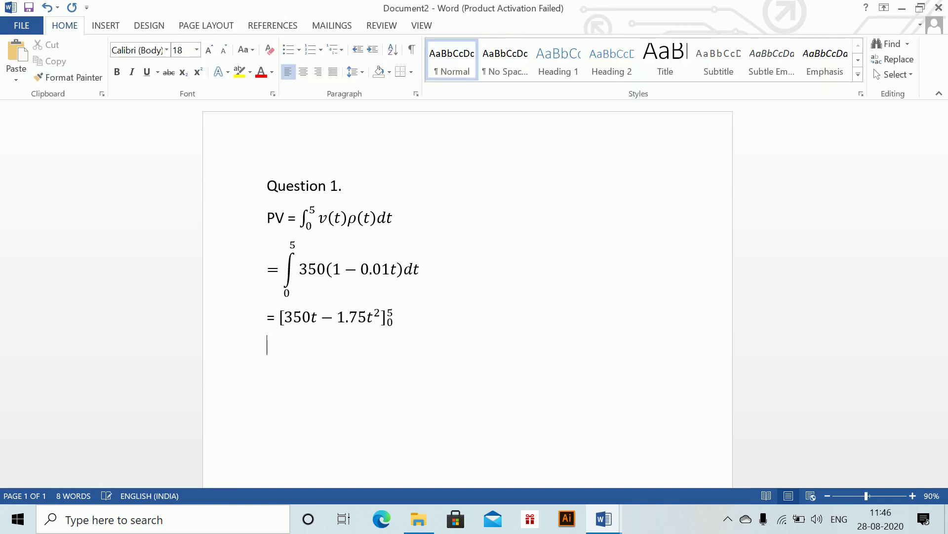
Add the equation line "= 1706.25" below the bracketed expression and leave a blank line after it.
key(alt+equal)
text(= )
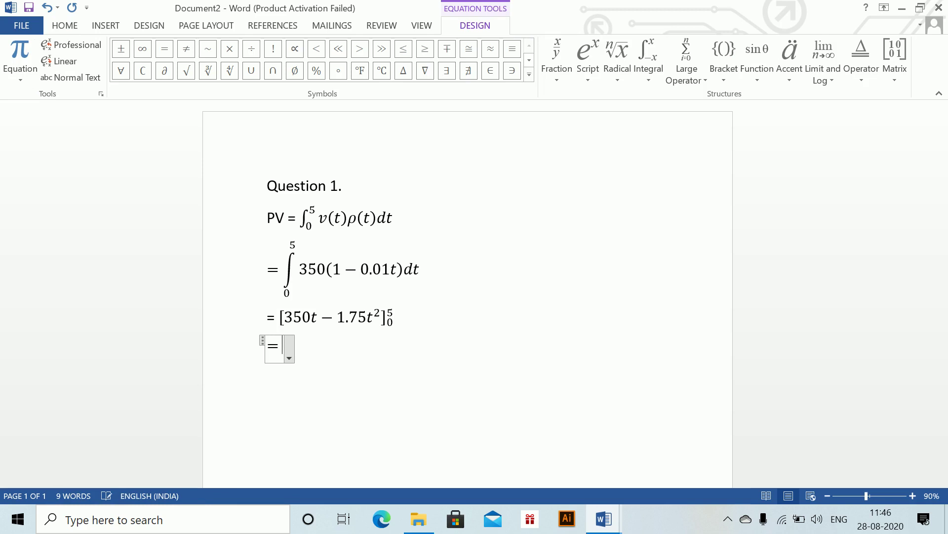
text(170)
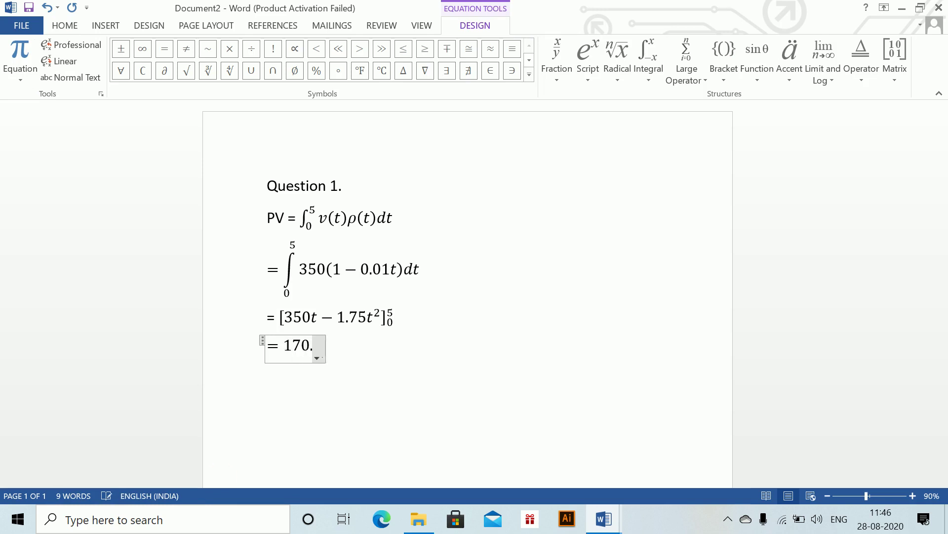
text(6.25)
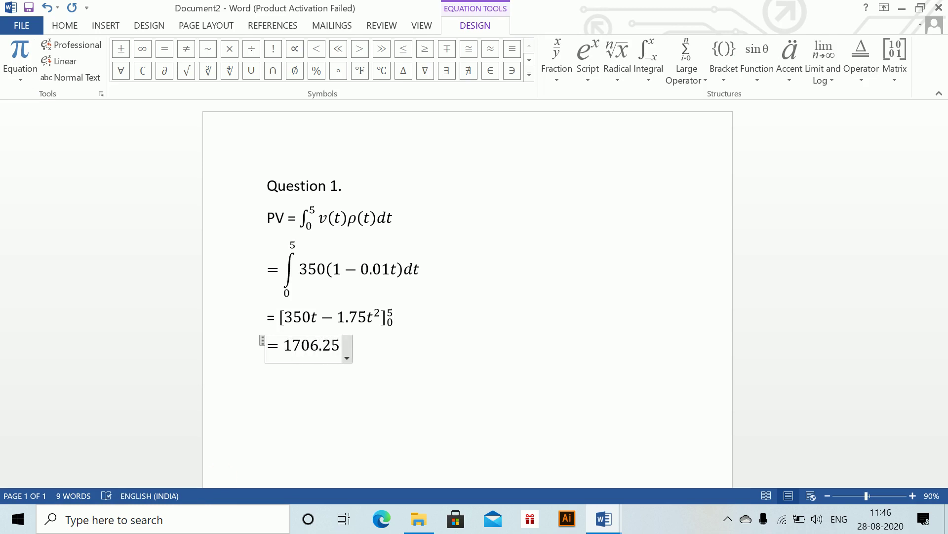
click(434, 360)
key(Return)
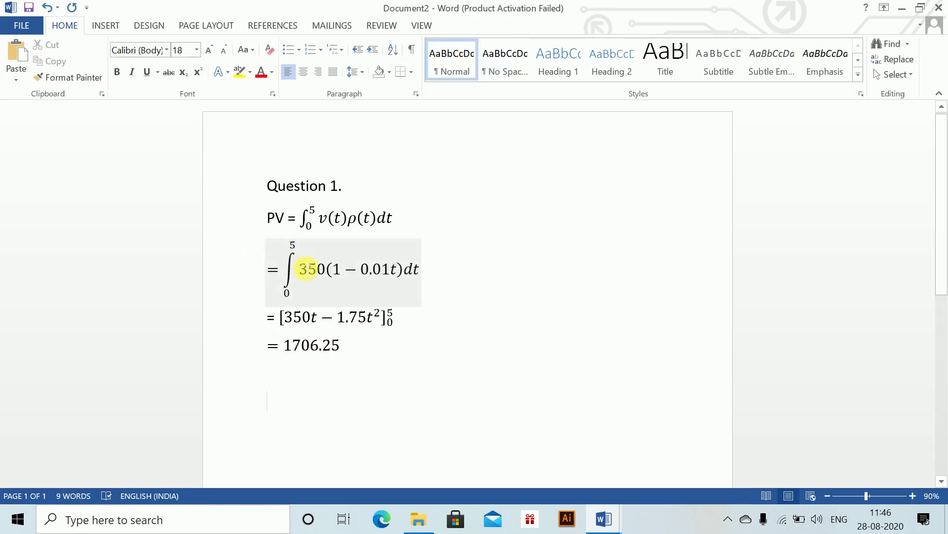
Enter the text line "The present value of outgo:" below the result.
text(The pr)
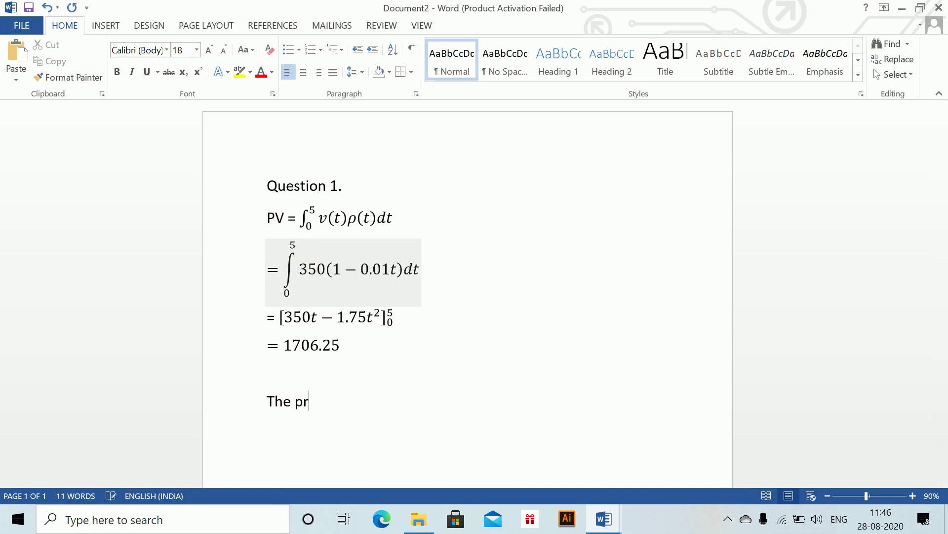
text(esent value of outg)
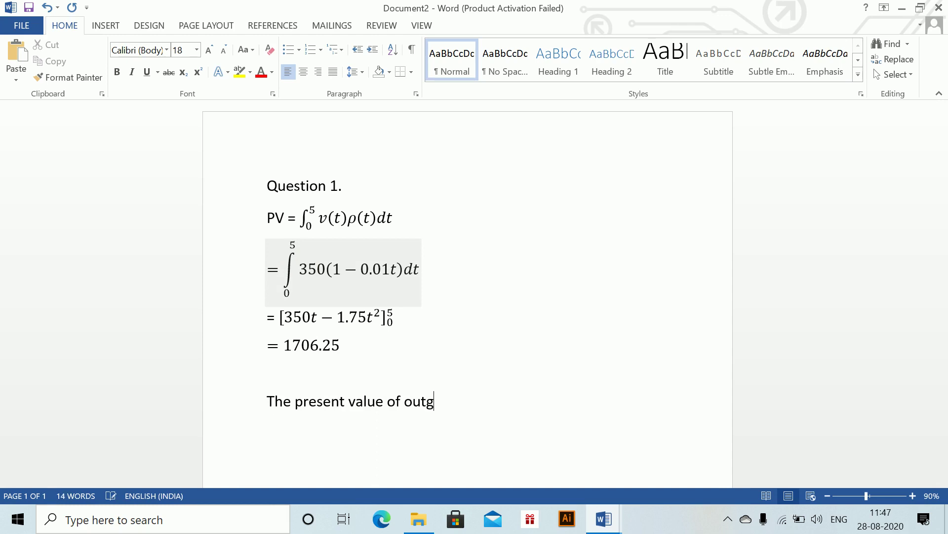
text(o:)
key(Return)
Insert the equation 600v(1) + 400v(3) on the line below "The present value of outgo:".
key(alt+equal)
text(6)
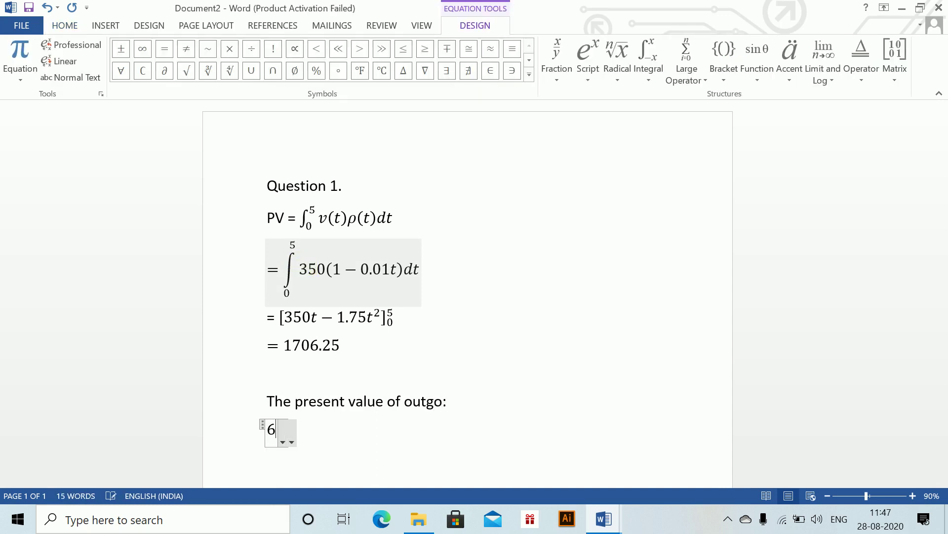
text(00(1 + v))
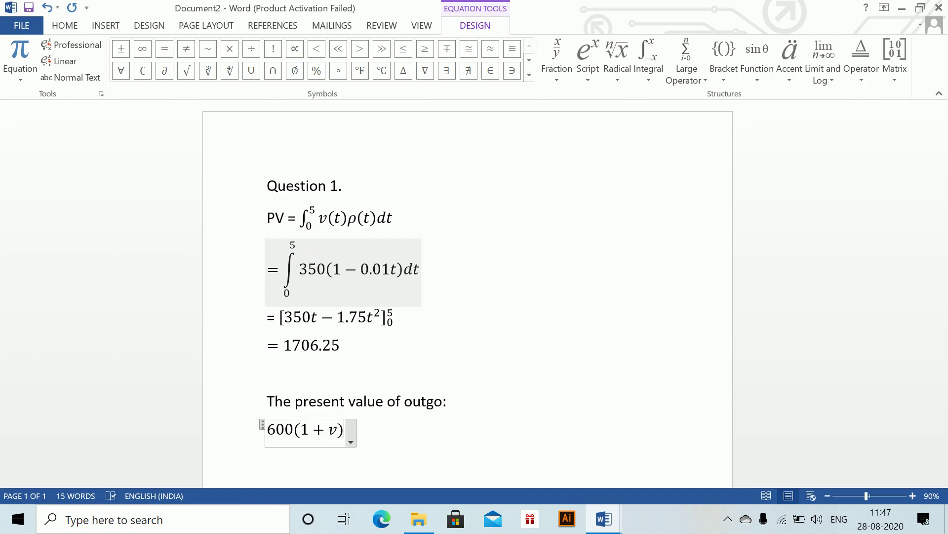
key(BackSpace)
key(BackSpace)
key(BackSpace)
key(BackSpace)
key(BackSpace)
key(BackSpace)
key(BackSpace)
text(v(1))
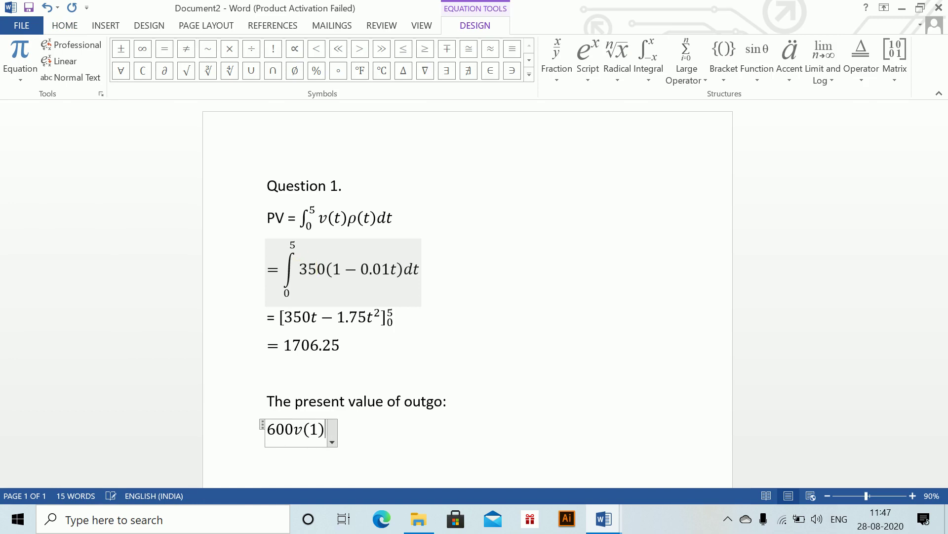
text(+)
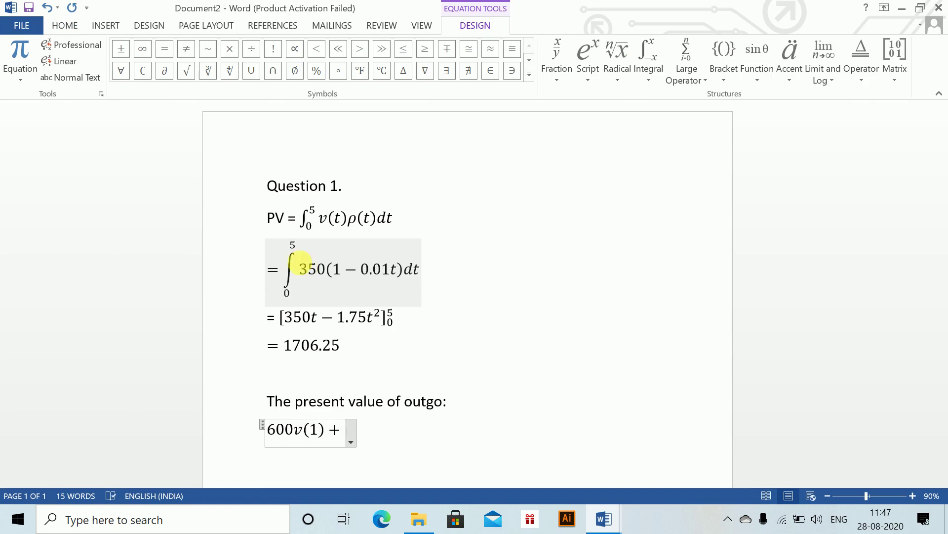
text(400v(3))
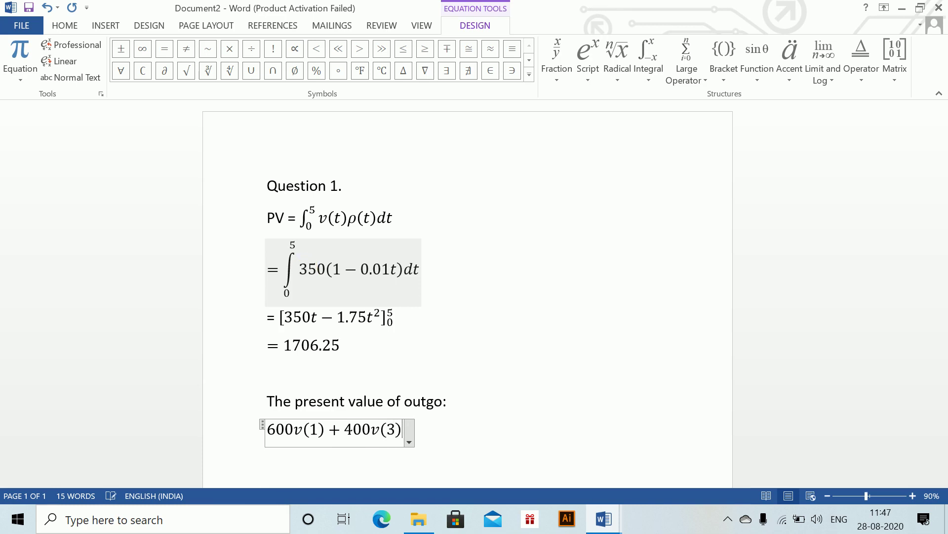
Extend the outgo equation with "= 600 ∗ 0.99 + 400 ∗ 0.97 = 982".
text(=600)
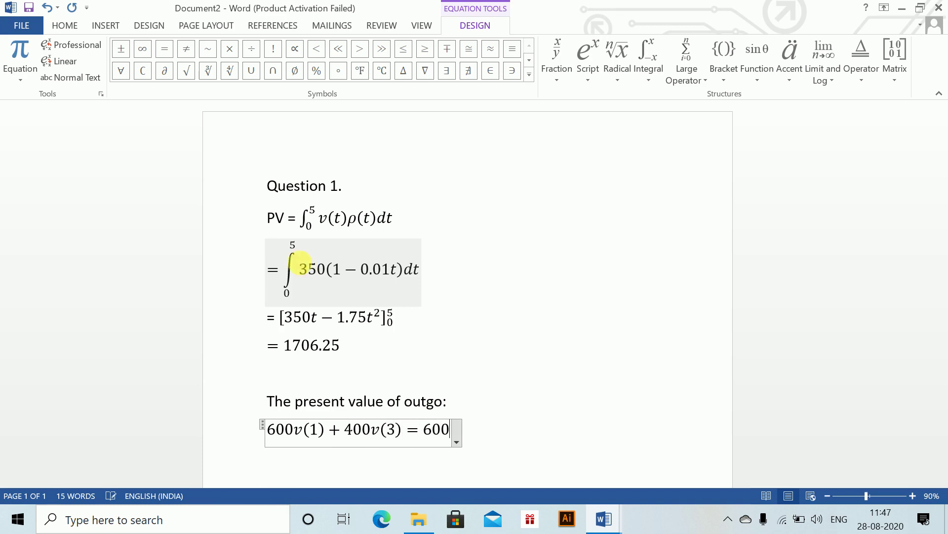
text(*)
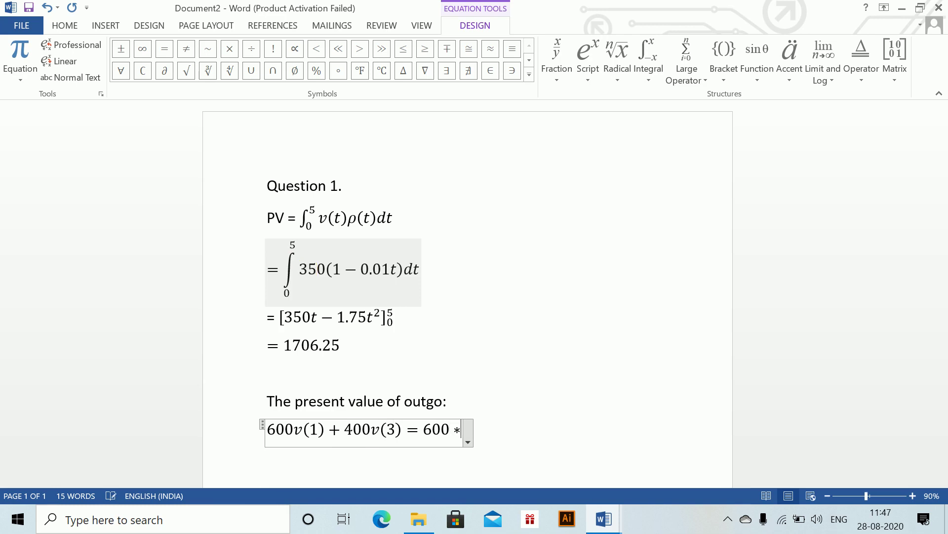
text(0.99+400*)
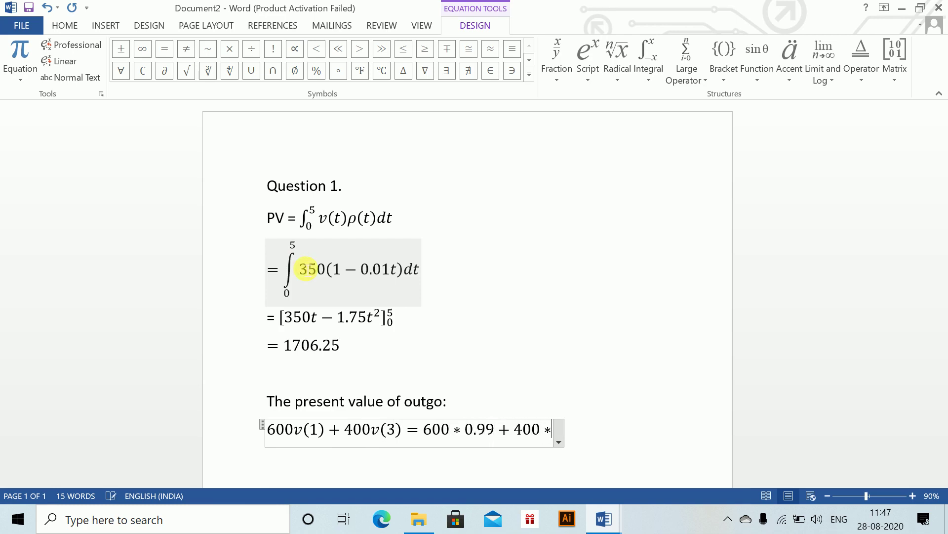
text(0.9)
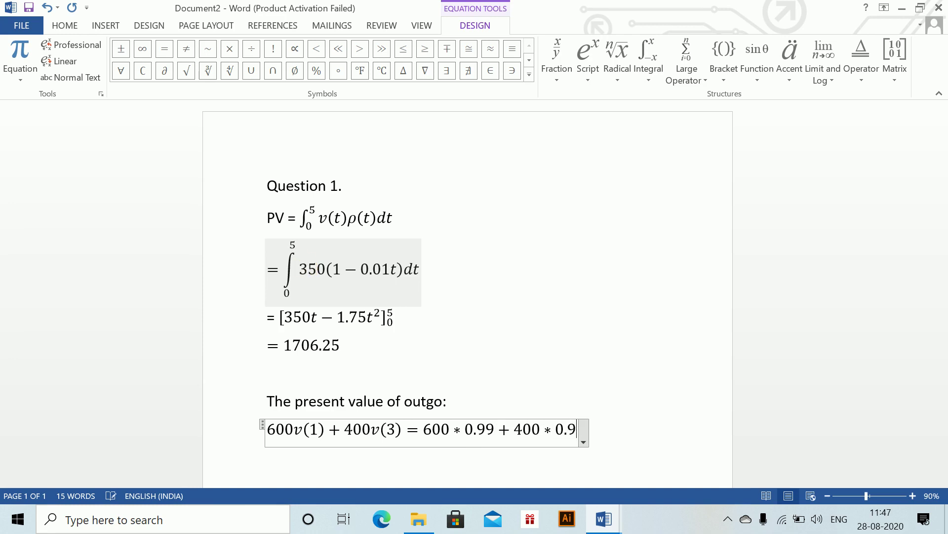
text(7=)
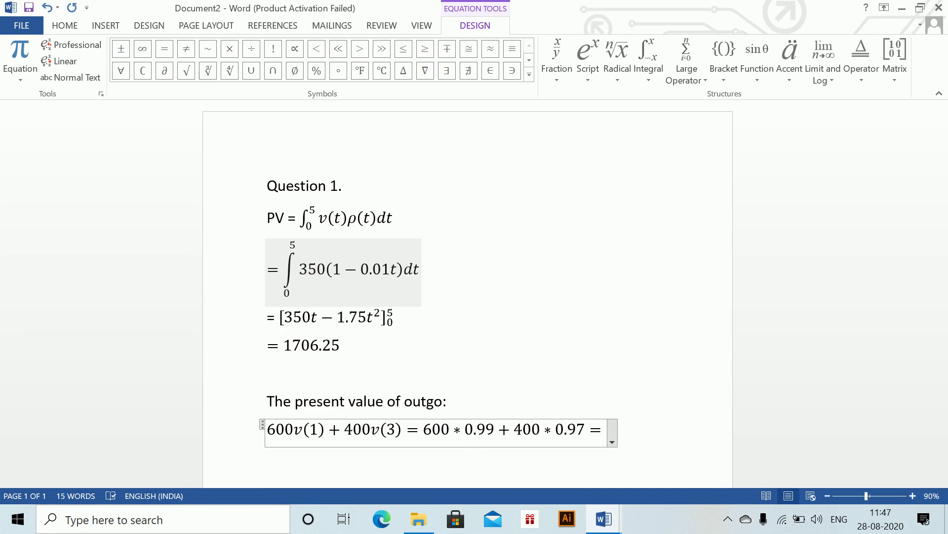
text(982)
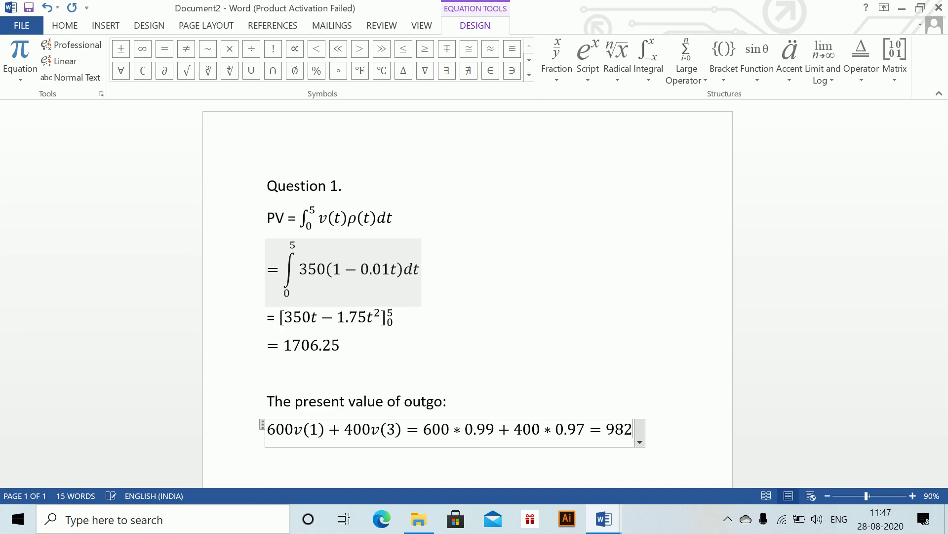
click(660, 422)
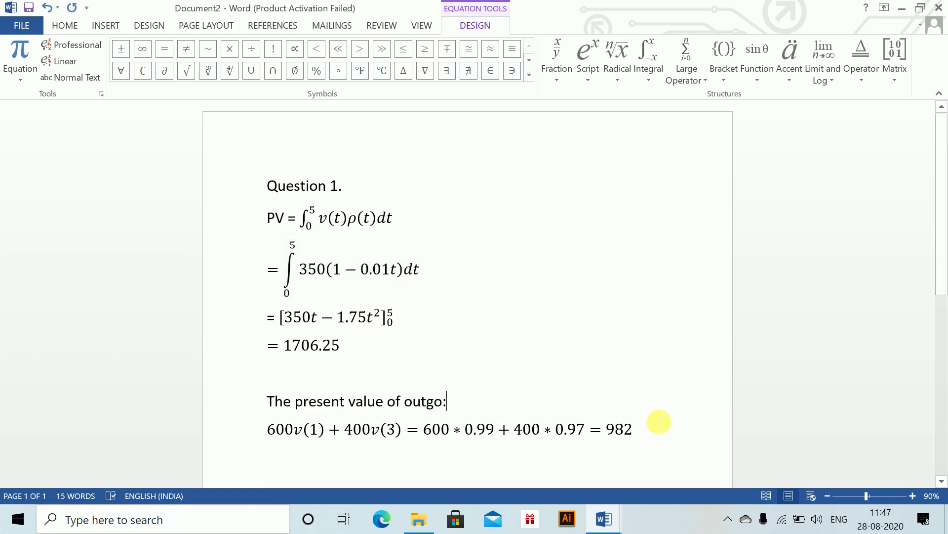
Add the text line "Net Present Value:" below the outgo equation and start a new line.
key(Return)
key(BackSpace)
click(708, 443)
key(Return)
text(Net Present Value:)
key(Return)
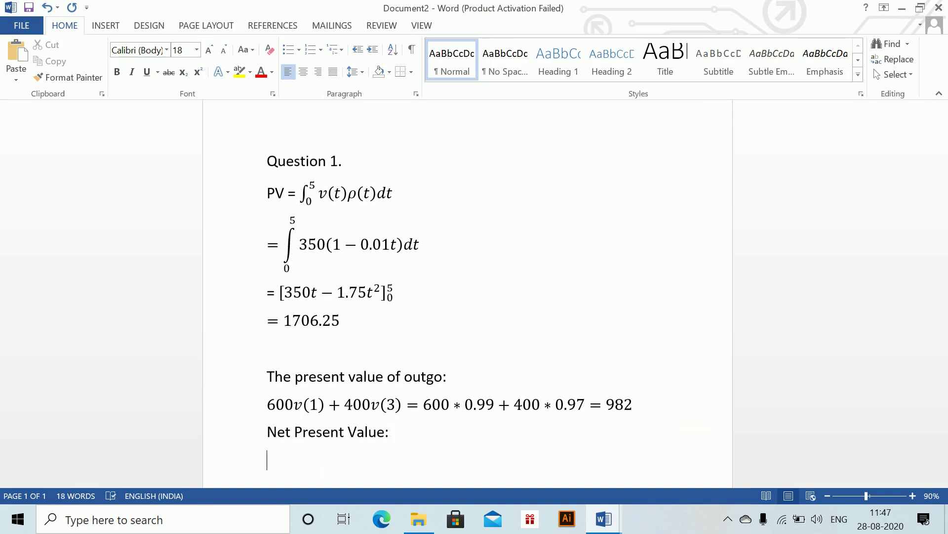
Enter "NPV =" followed by the equation 1706.25 − 982 = 724.25, and leave a blank line after it.
text(NPV =)
key(alt+equal)
text(17)
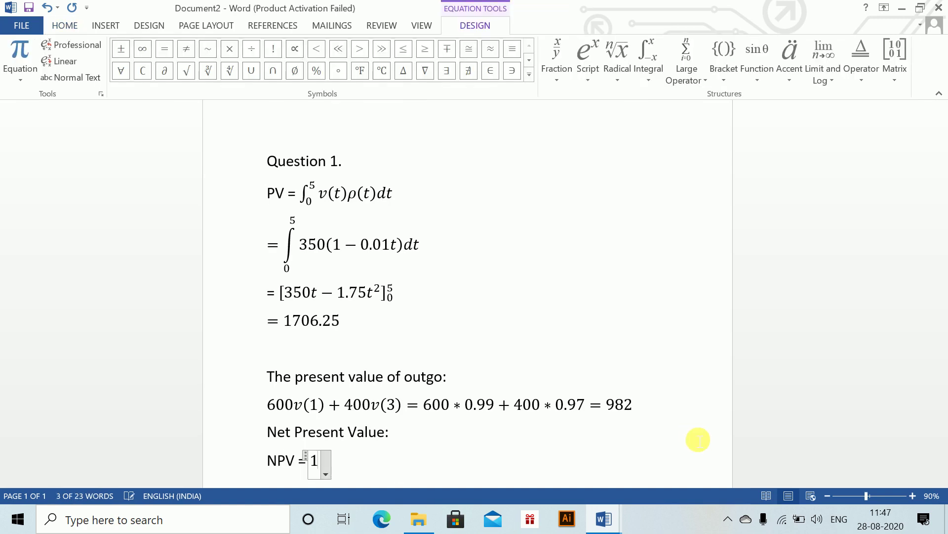
text(06.2)
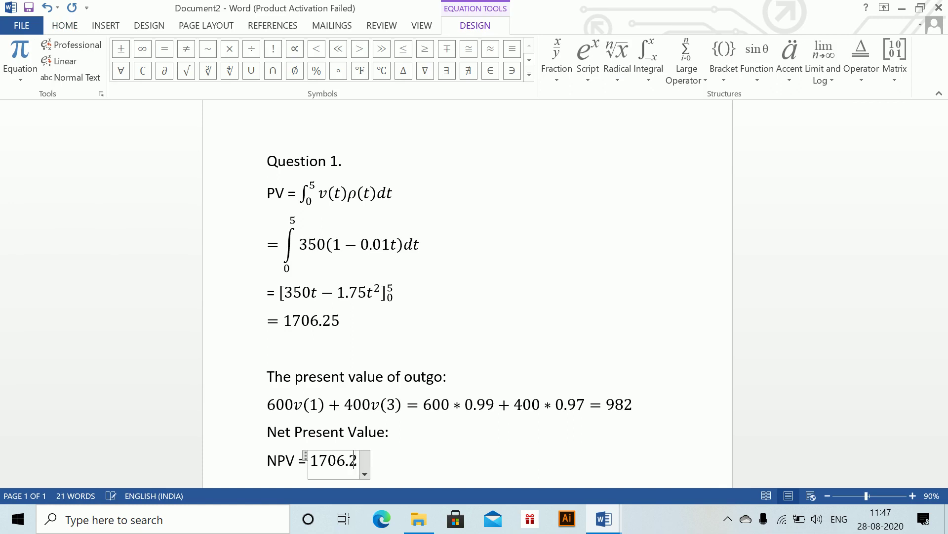
text(5 - 982)
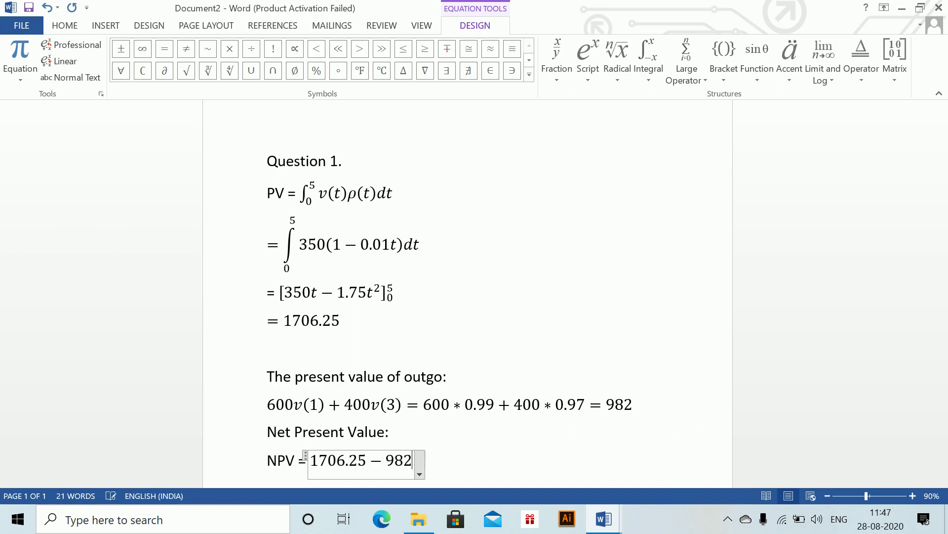
text( = )
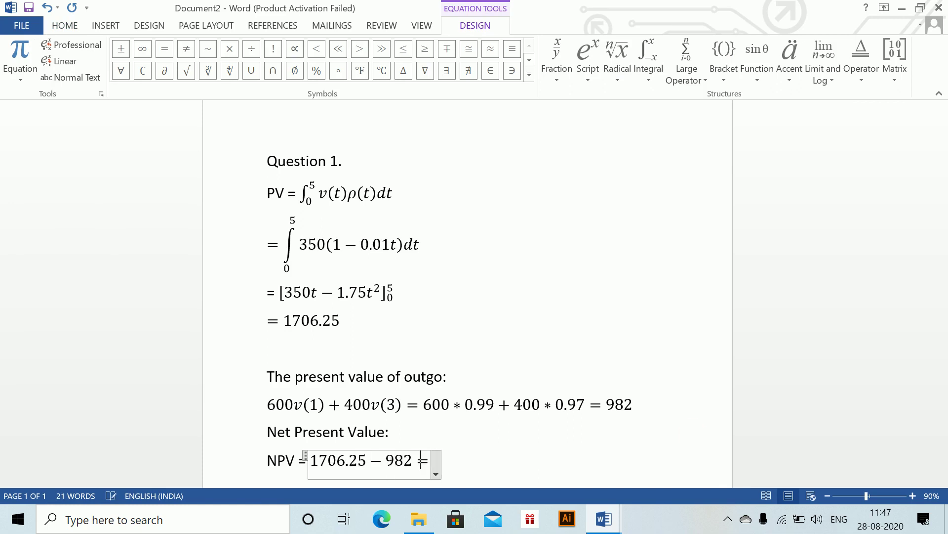
text(724.25)
click(575, 467)
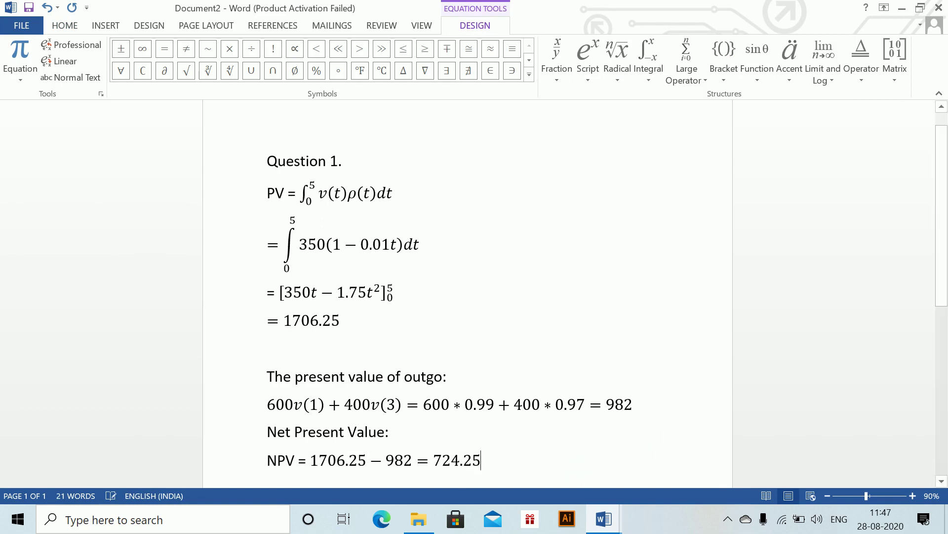
key(Return)
key(Return)
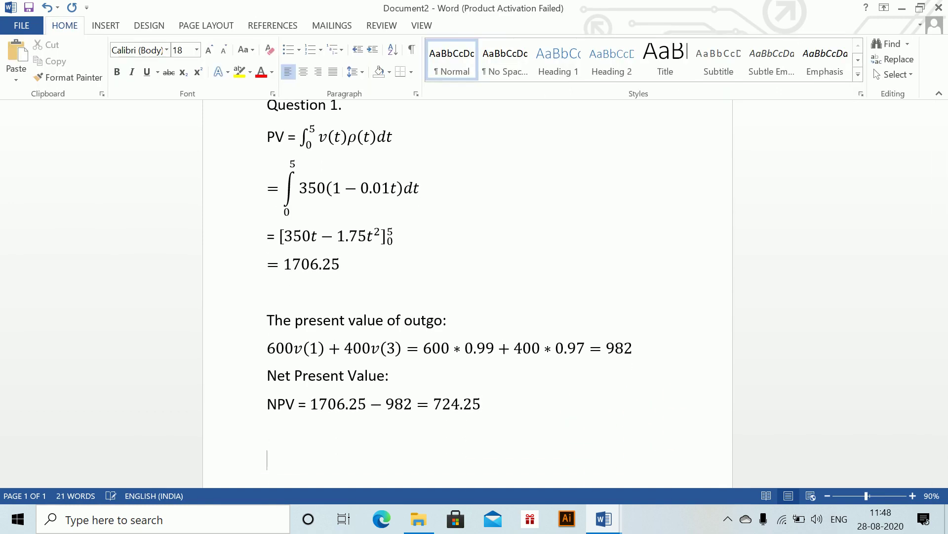
Review Question 2 in the Word Class 2 document, and start a new page in the solution document with the heading "Question 2.".
key(alt+Tab)
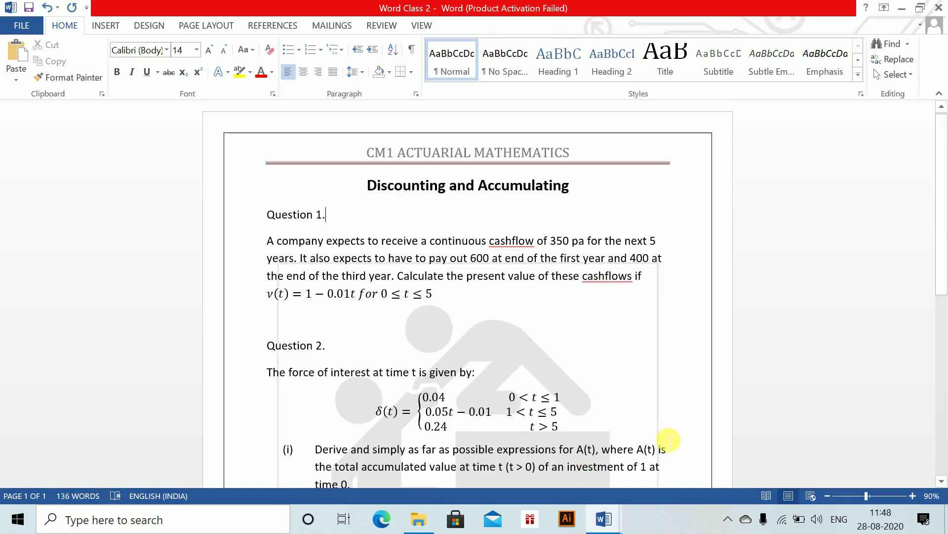
scroll(942, 238, down, 2)
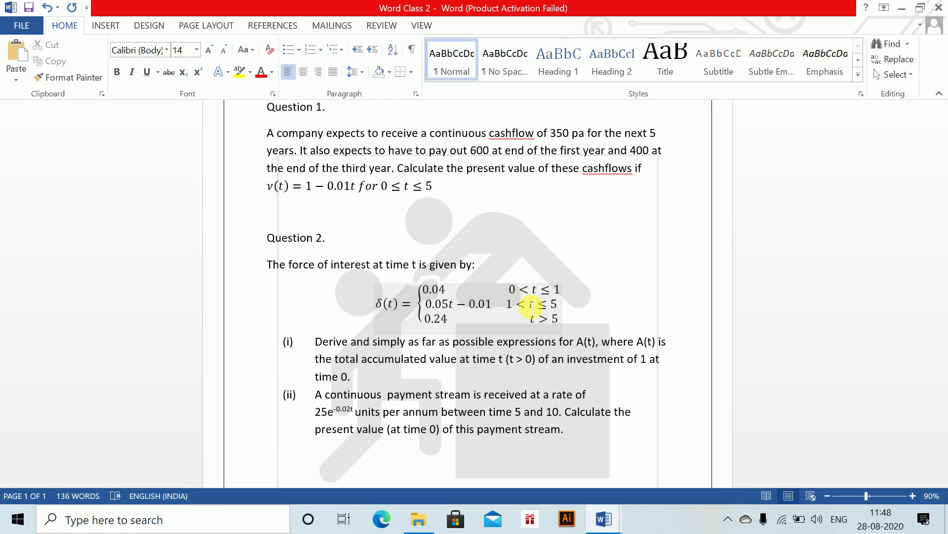
key(alt+Tab)
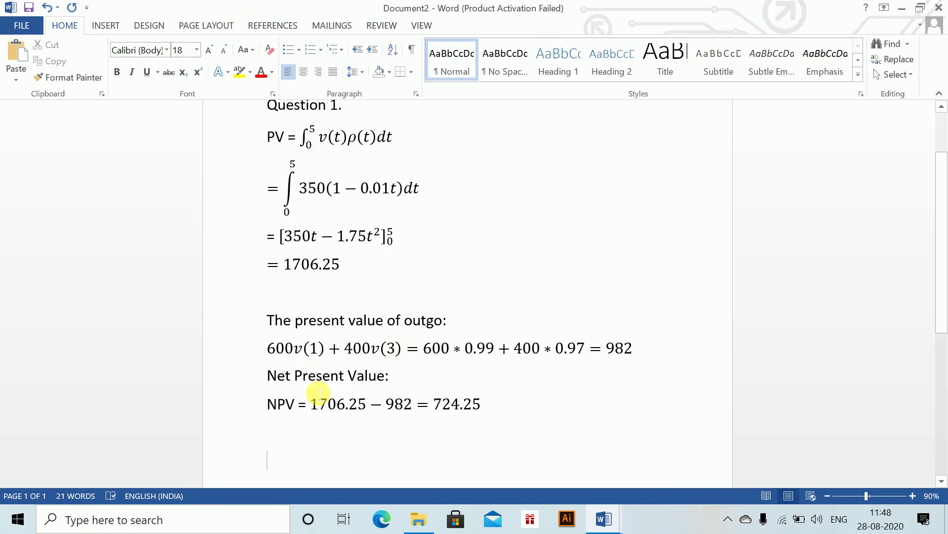
key(ctrl+Return)
text(Question 2,)
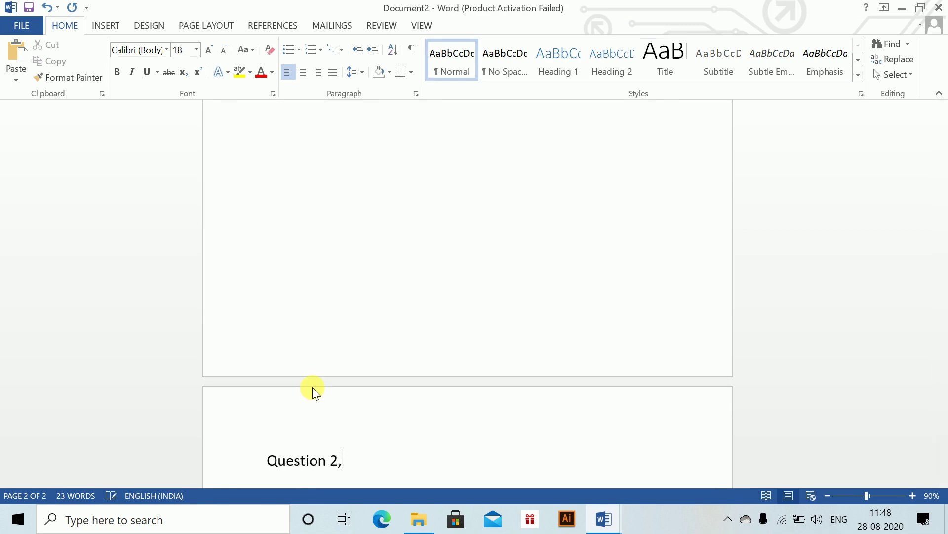
key(BackSpace)
text(.)
key(Return)
Add the part label "(i)" and the text line "0 < 1 <= 1" below the Question 2 heading.
text(()
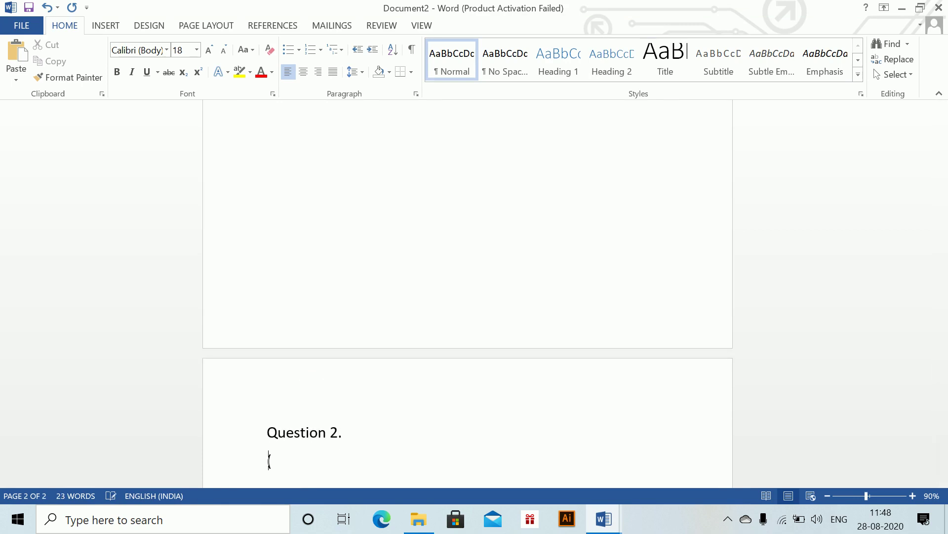
text(i))
key(Return)
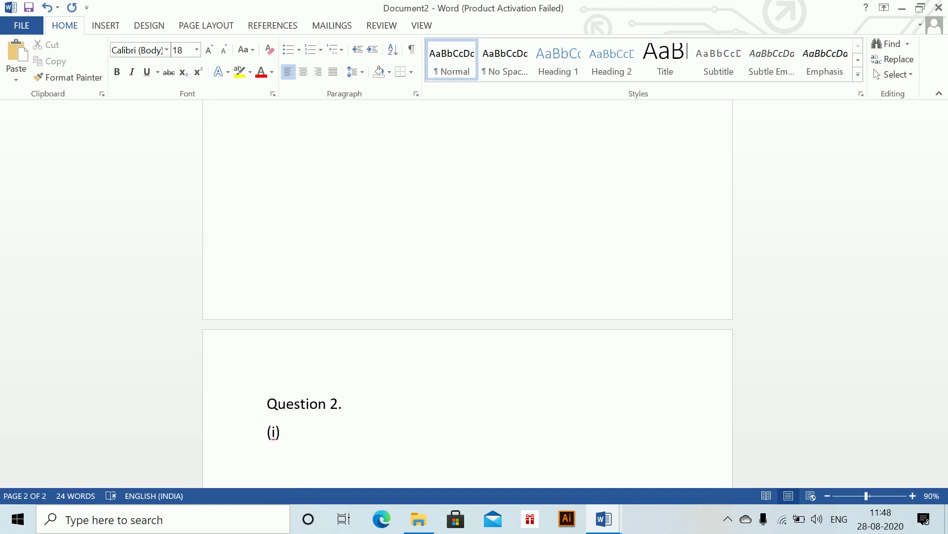
text(0 < 1 <= 1)
key(Return)
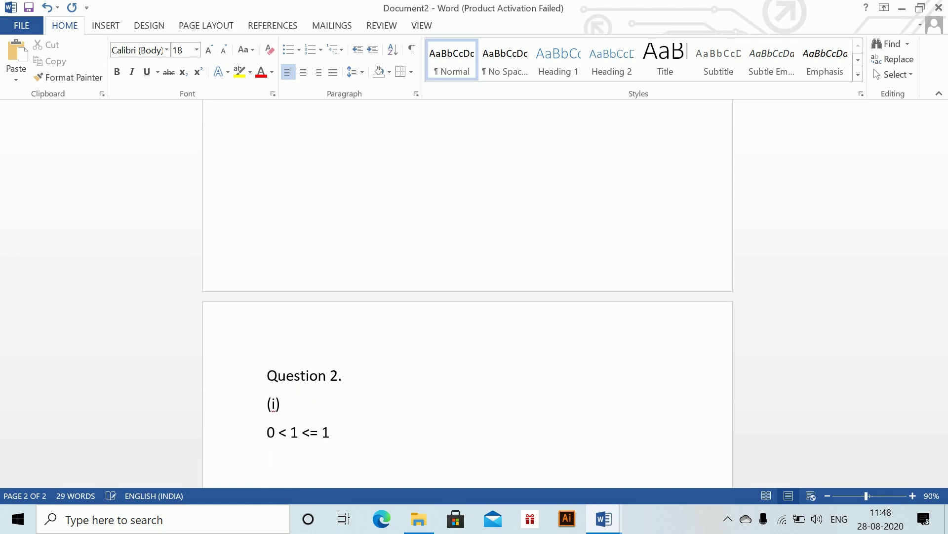
Insert the equation A(t) = e^(0.04t) below the first range, with 0.04t as the exponent, checking the force of interest in the question document.
key(alt+equal)
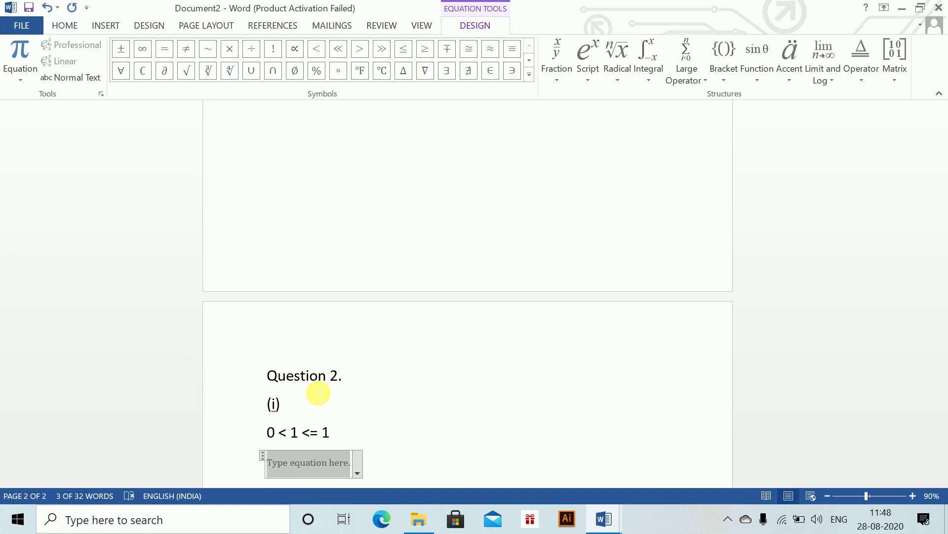
text(A(t)=)
key(alt+Tab)
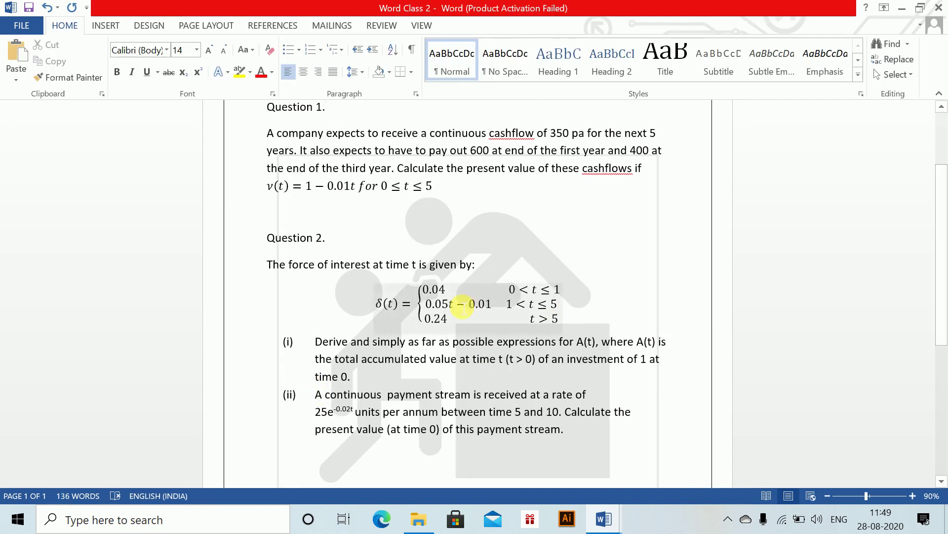
key(alt+Tab)
text(0)
key(BackSpace)
text(e^()
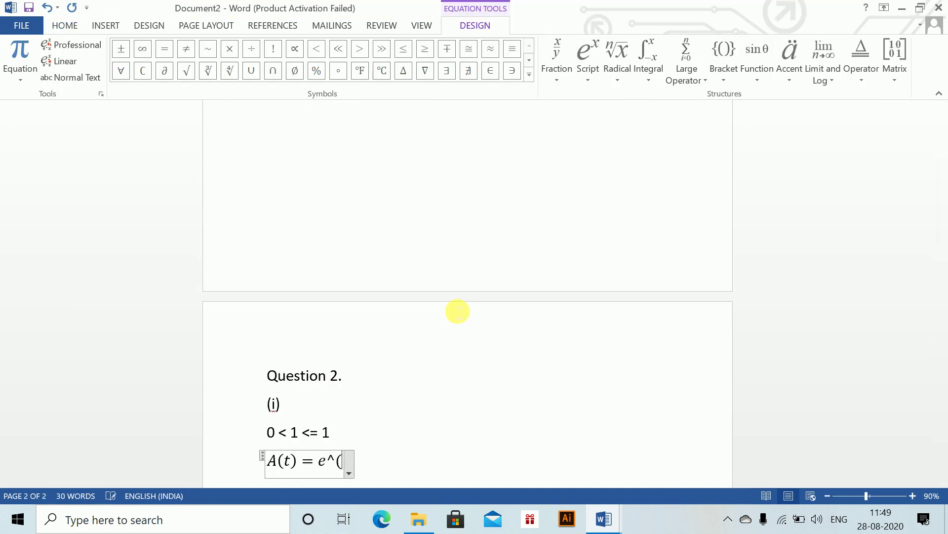
text(0.04t))
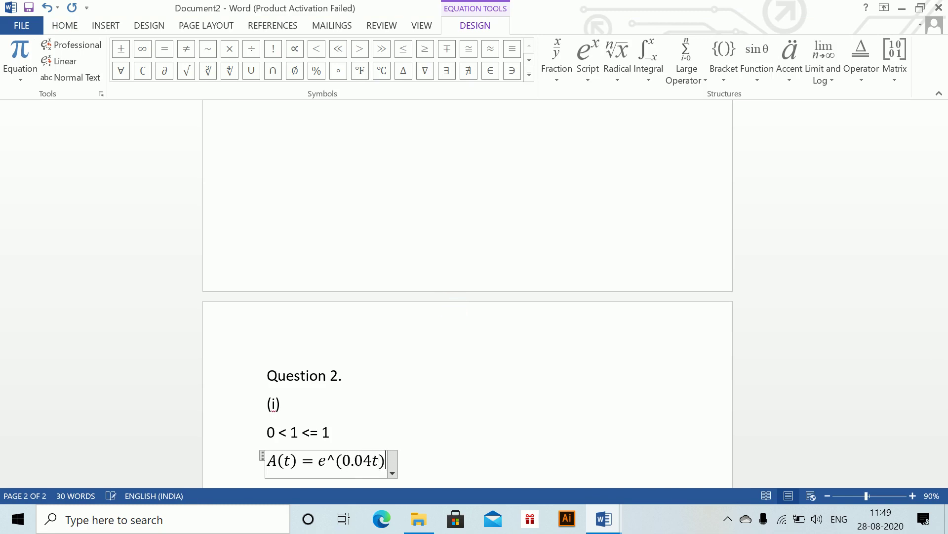
key(space)
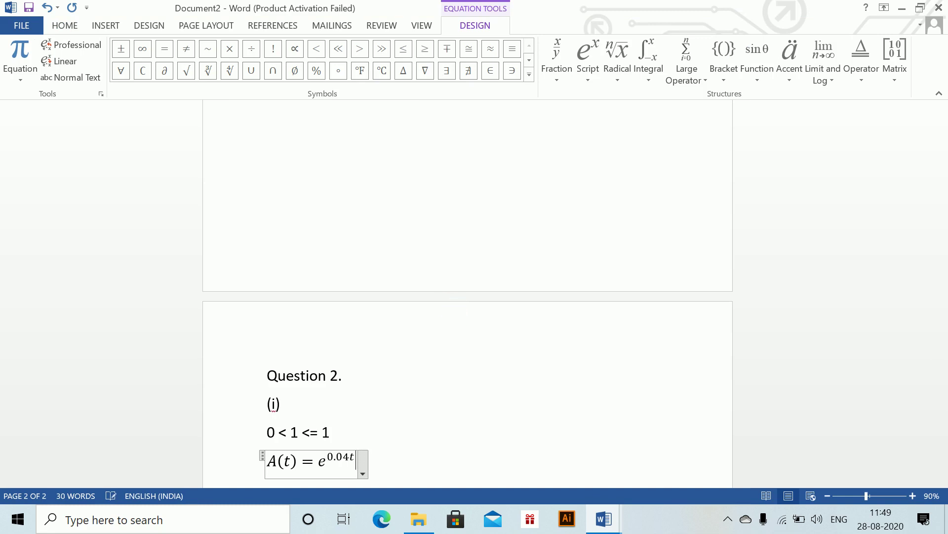
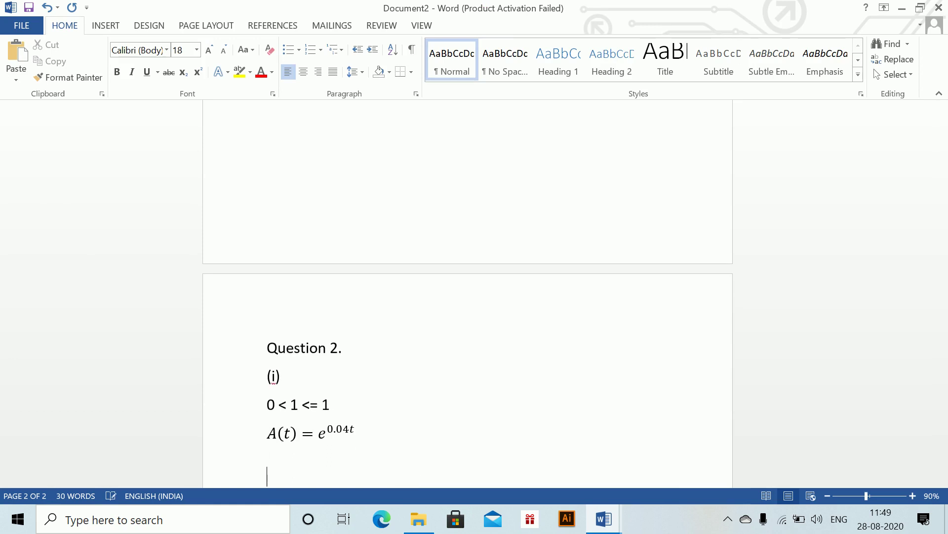
Insert the range 1 < t ≤ 5 as an equation below the A(t) expression.
key(alt+equal)
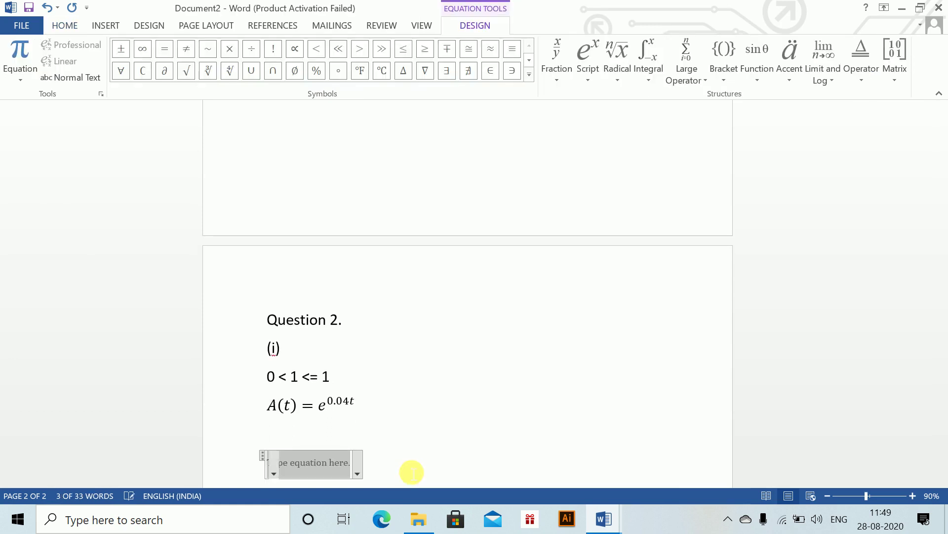
text(1<t<=)
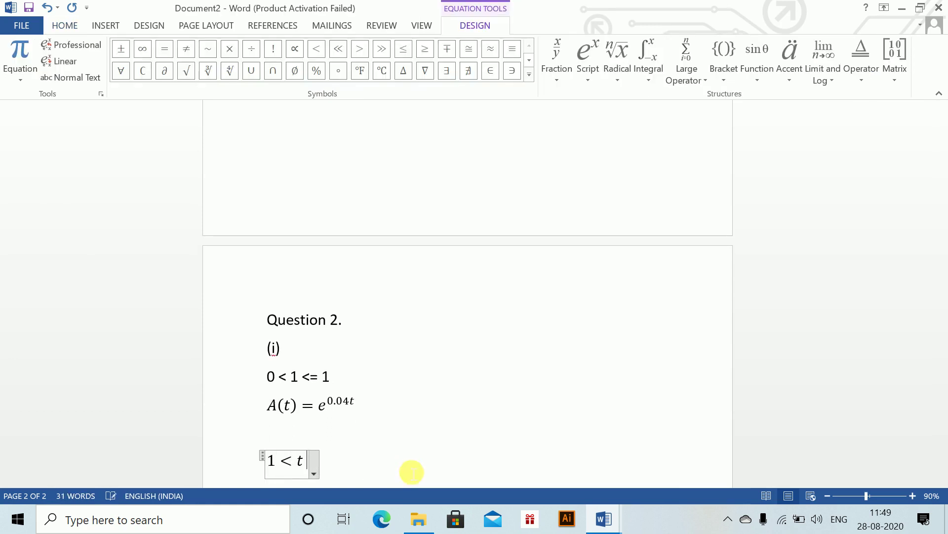
text(5)
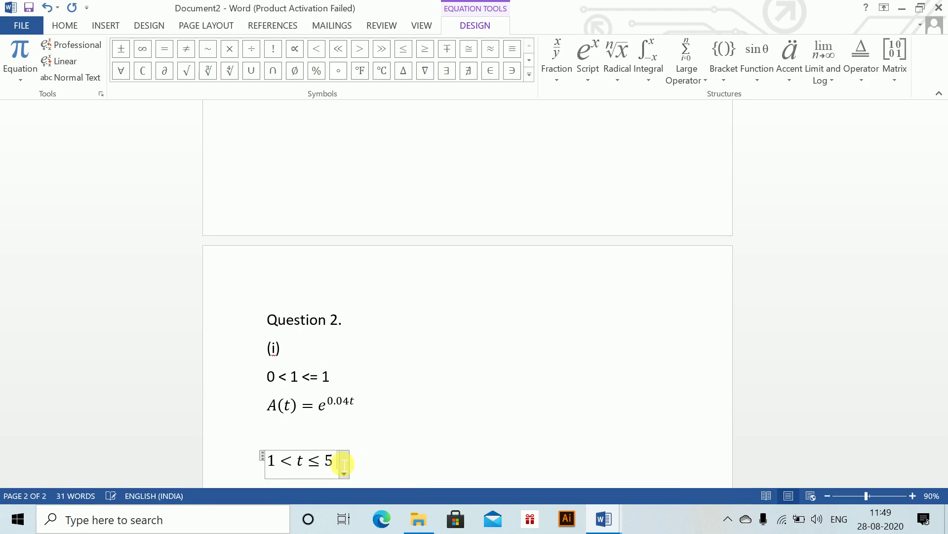
Start a new equation below the range 1 < t ≤ 5 with A(t) = A(1) *.
click(373, 470)
key(Return)
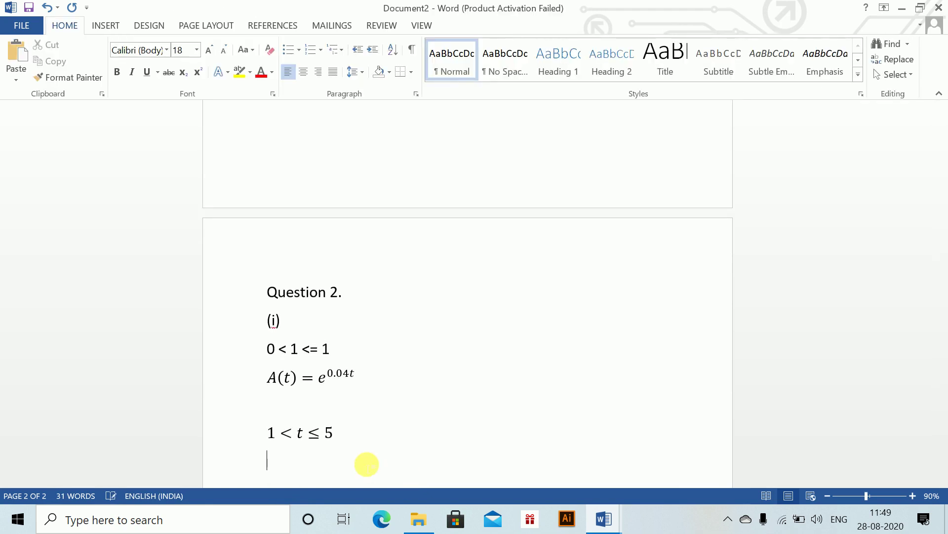
key(alt+equal)
text(A)
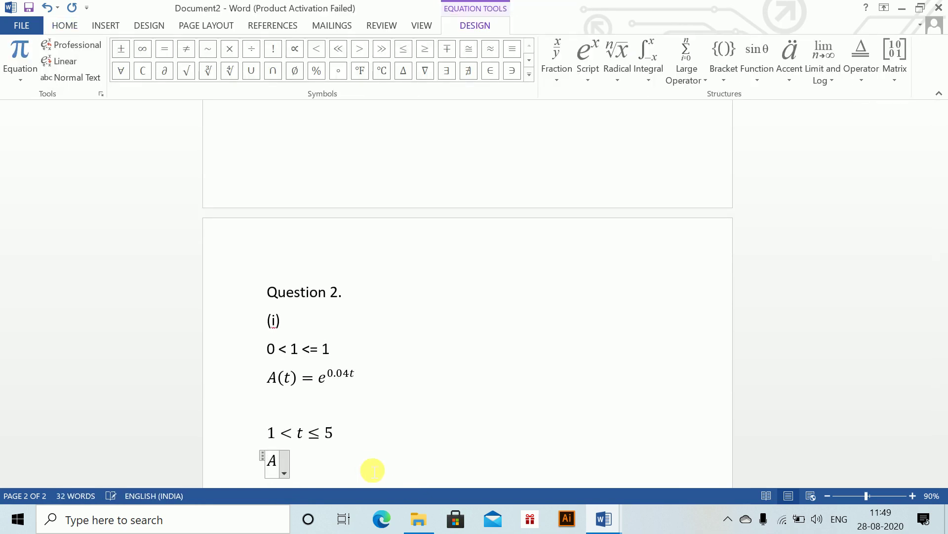
text((t)=)
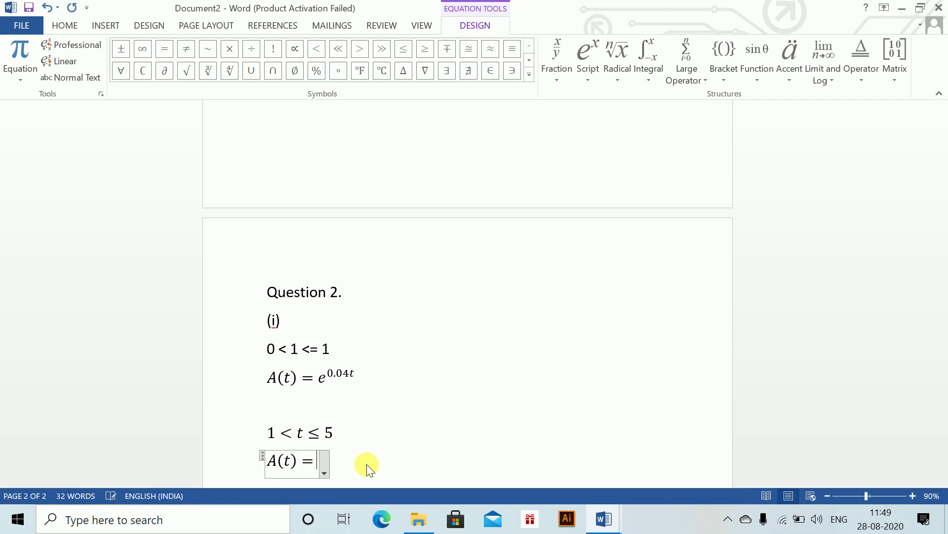
text(A()
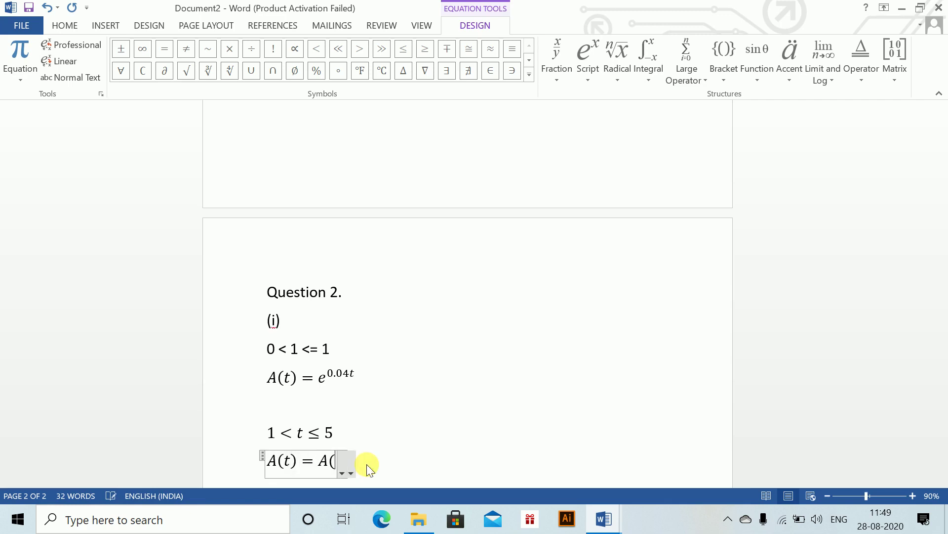
text(1)*)
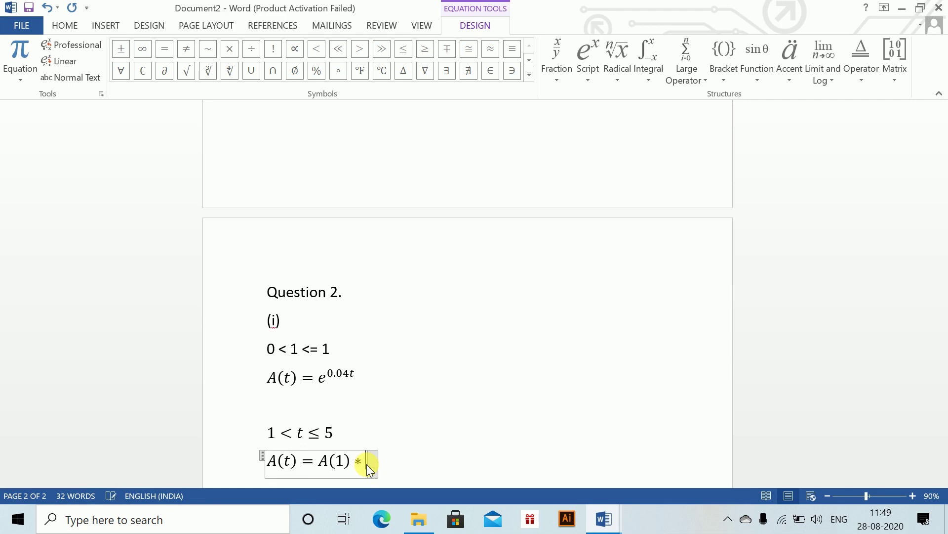
Extend the A(t) equation with e raised to an integral from 1 to t, leaving the exponent's bracket open.
text(e^()
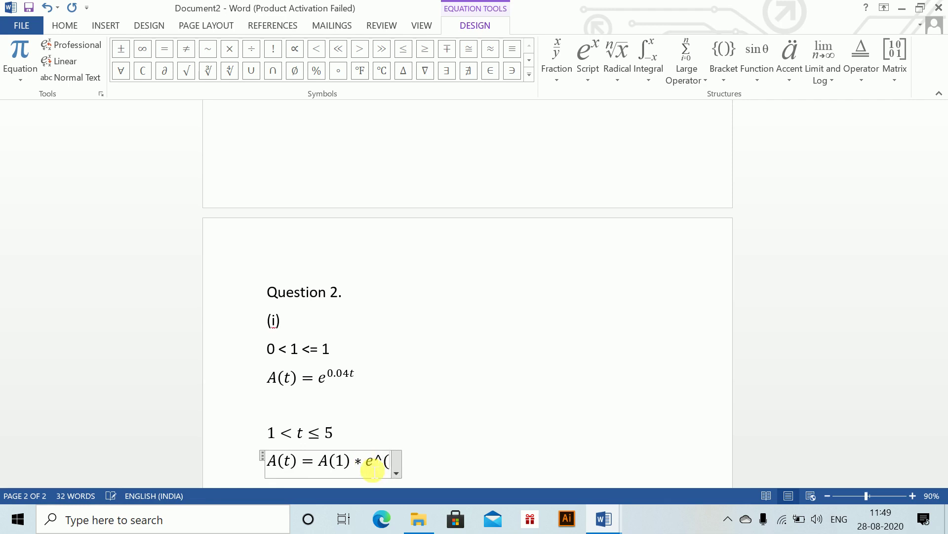
text(\in)
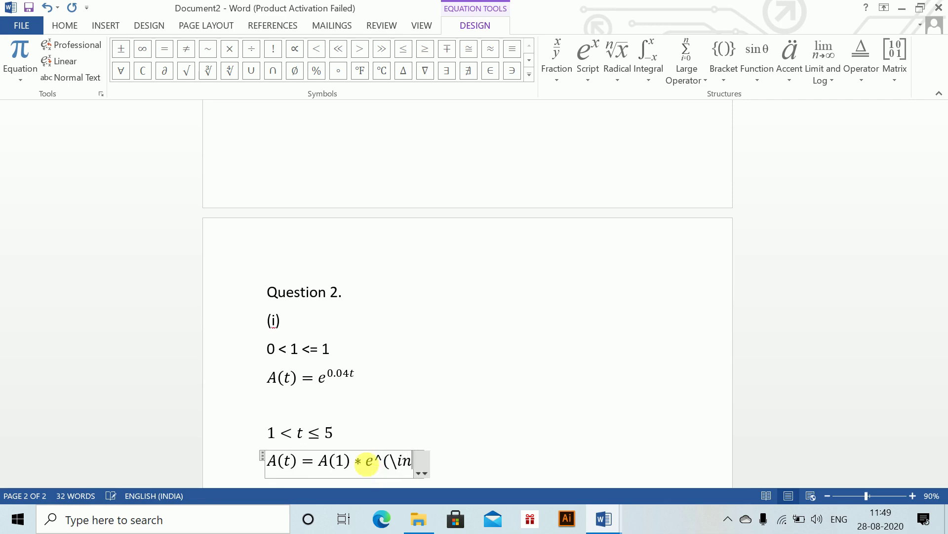
text(t _)
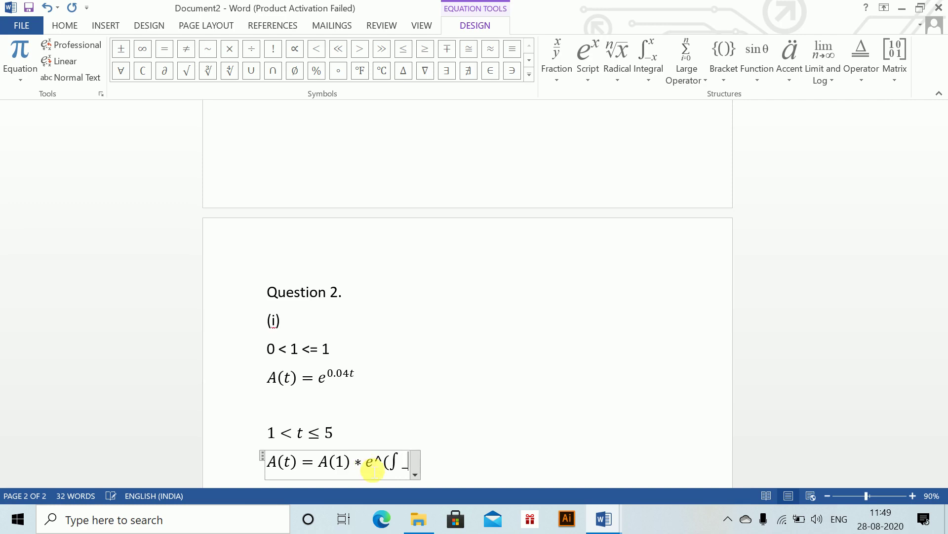
text(1^t)
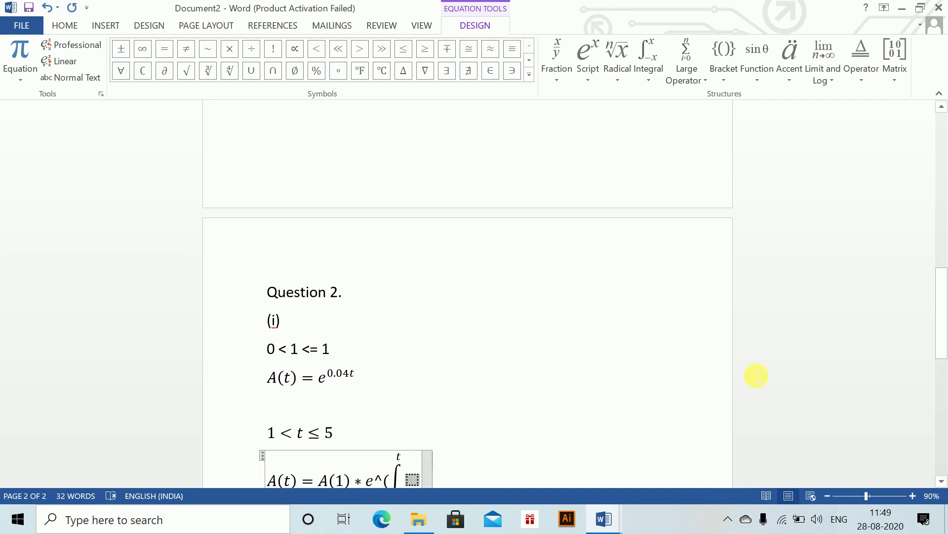
Fill in the integrand (0.05s − 0.01), checking the force of interest for 1 < t ≤ 5 in the Word Class 2 document.
drag(937, 275, 942, 332)
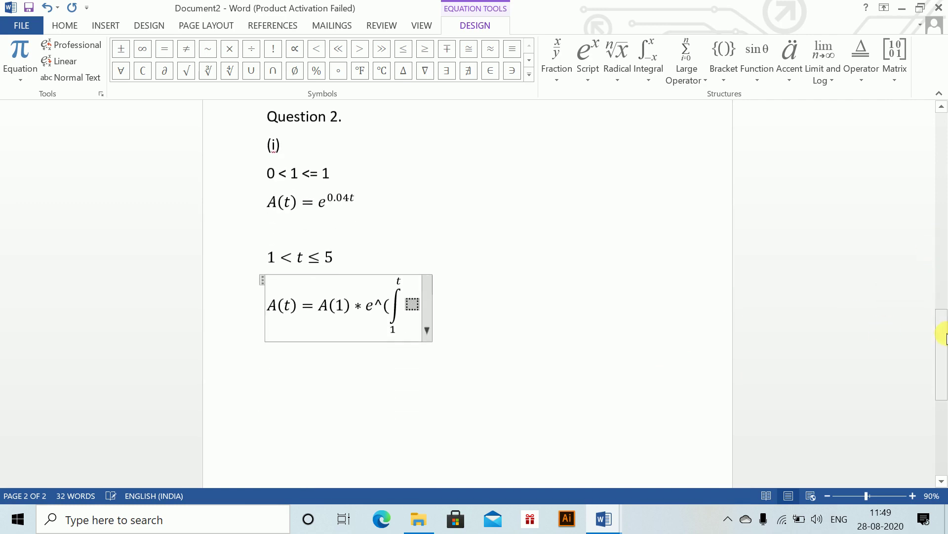
key(alt+Tab)
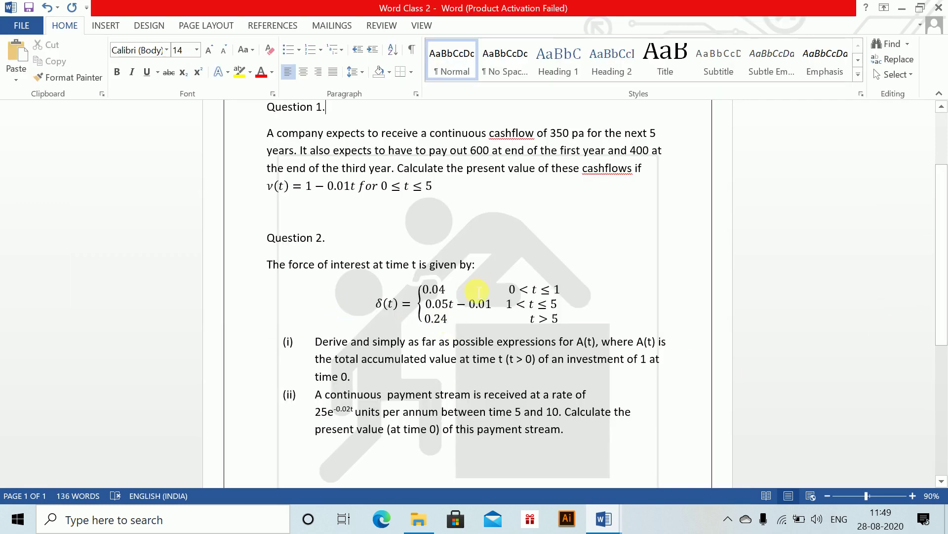
key(alt+Tab)
text((0.05)
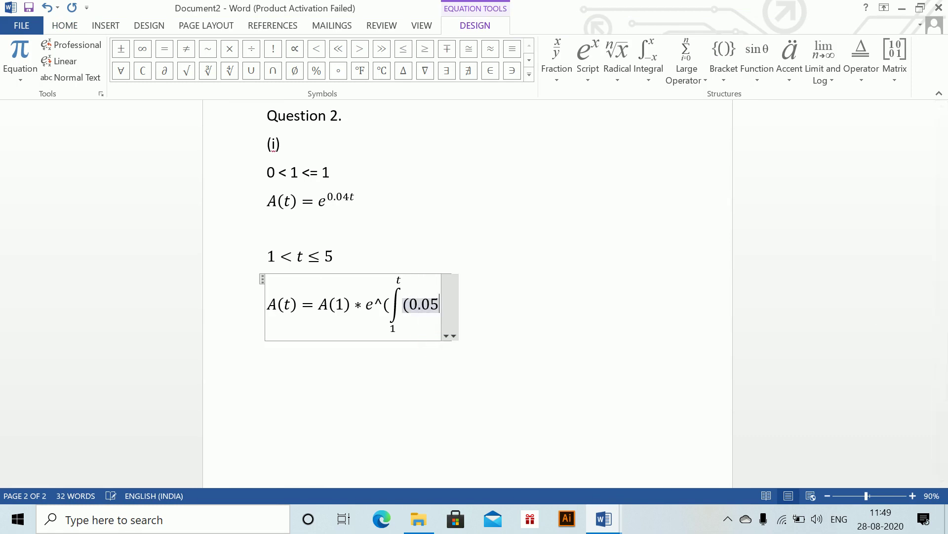
key(alt+Tab)
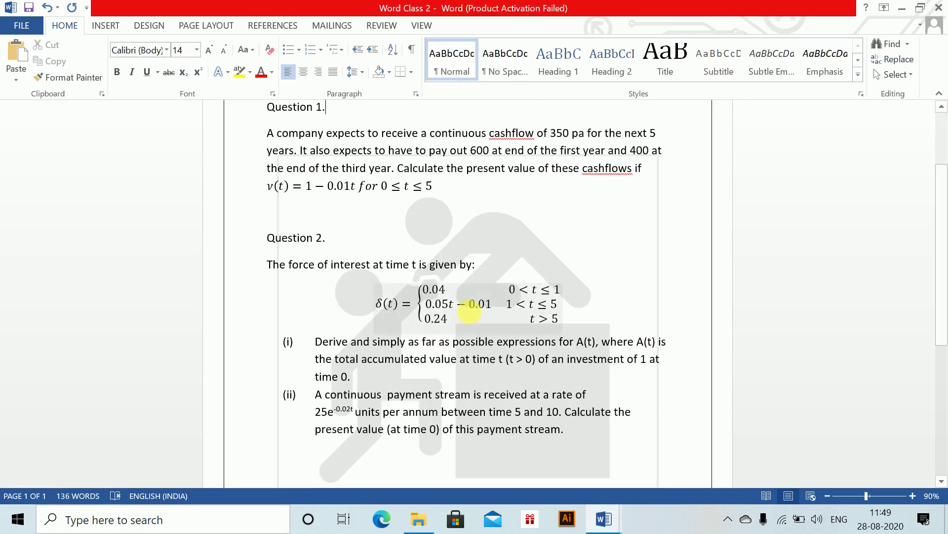
key(alt+Tab)
text(s-0)
text(.1)
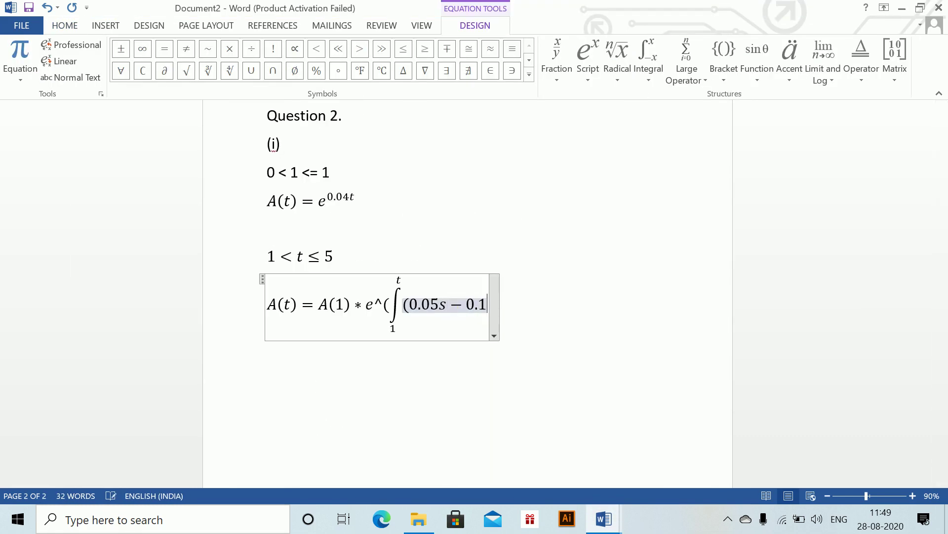
key(BackSpace)
text(01)
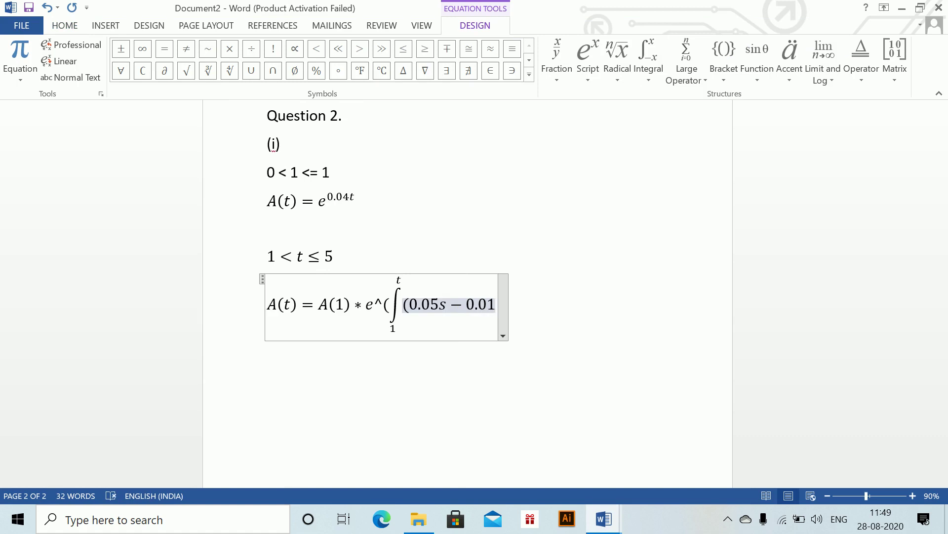
text())
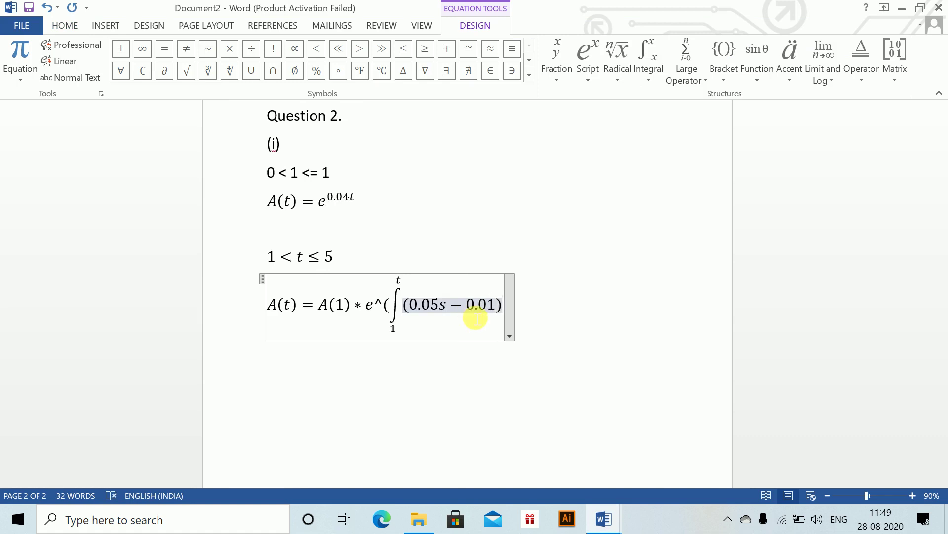
Complete the integral with ds and close the bracket so the whole integral forms the exponent of e.
text(ds)
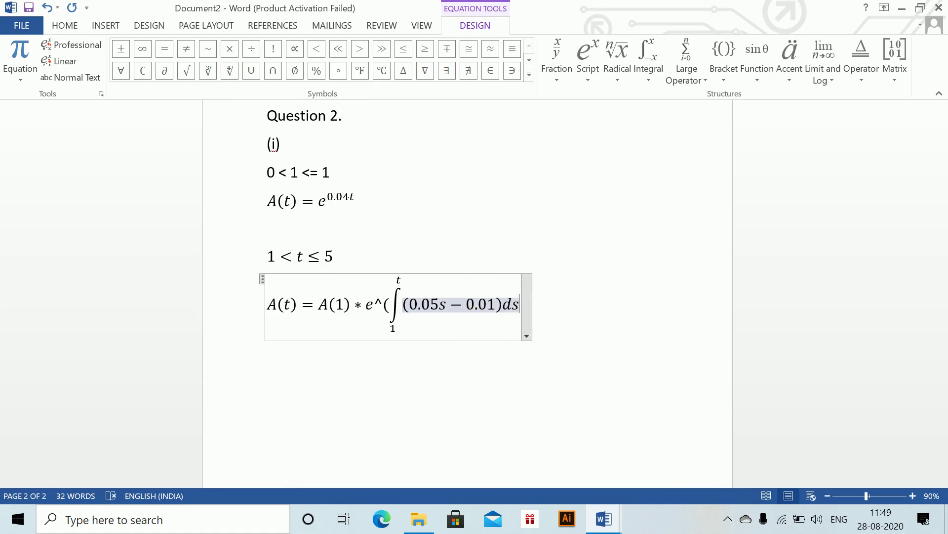
key(Right)
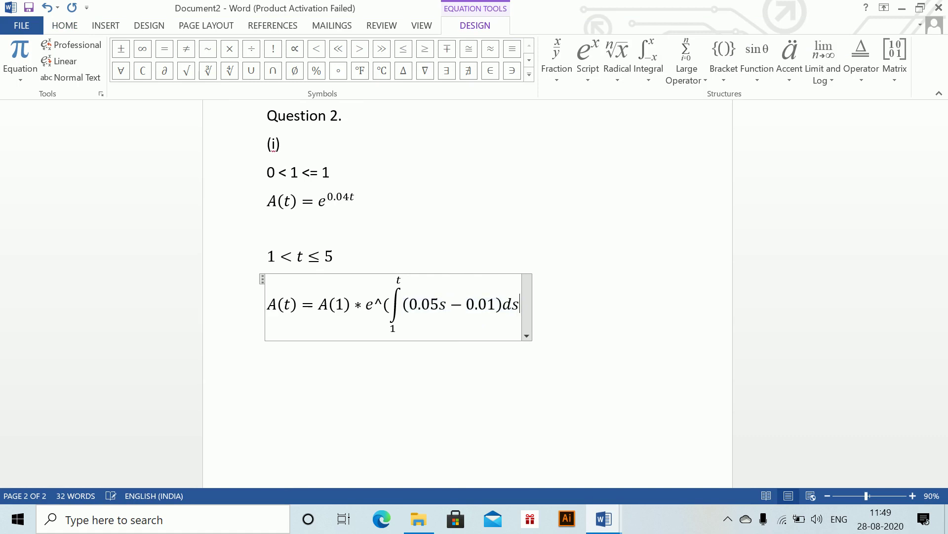
text())
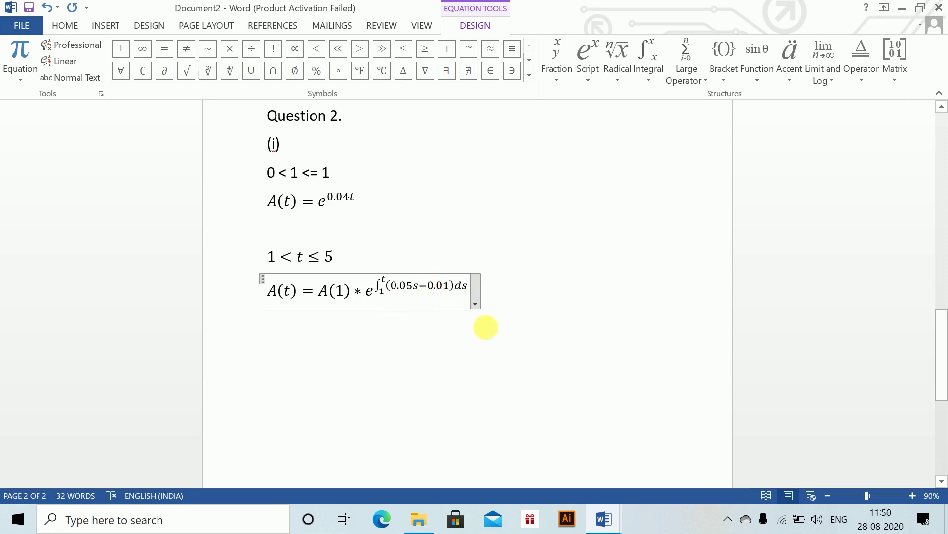
Add an indented line below the A(t) equation with an equals sign and the inline equation e^(0.04) *.
click(512, 312)
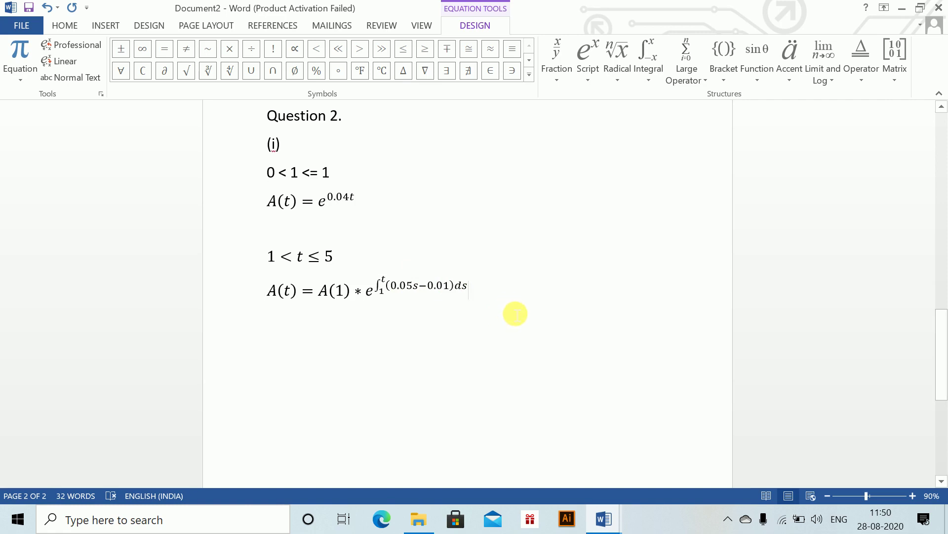
key(Tab)
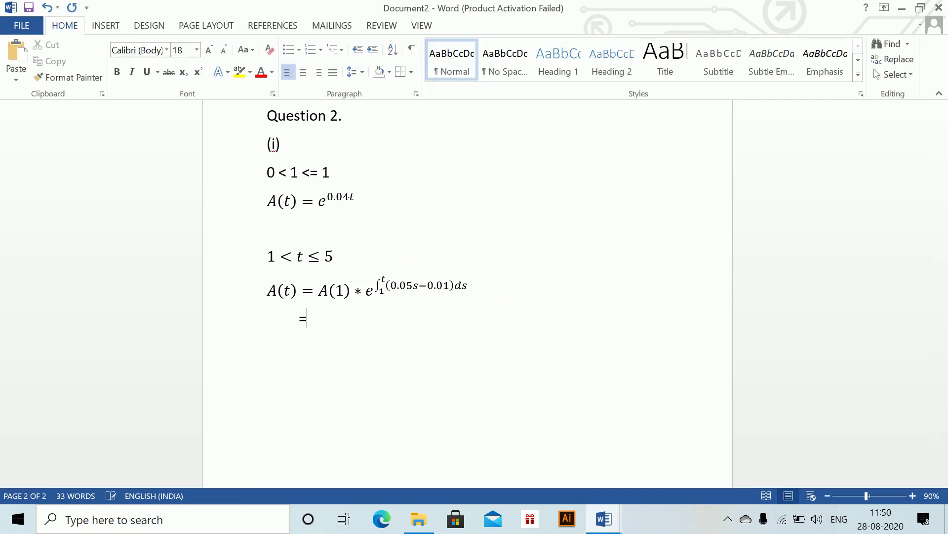
text(=)
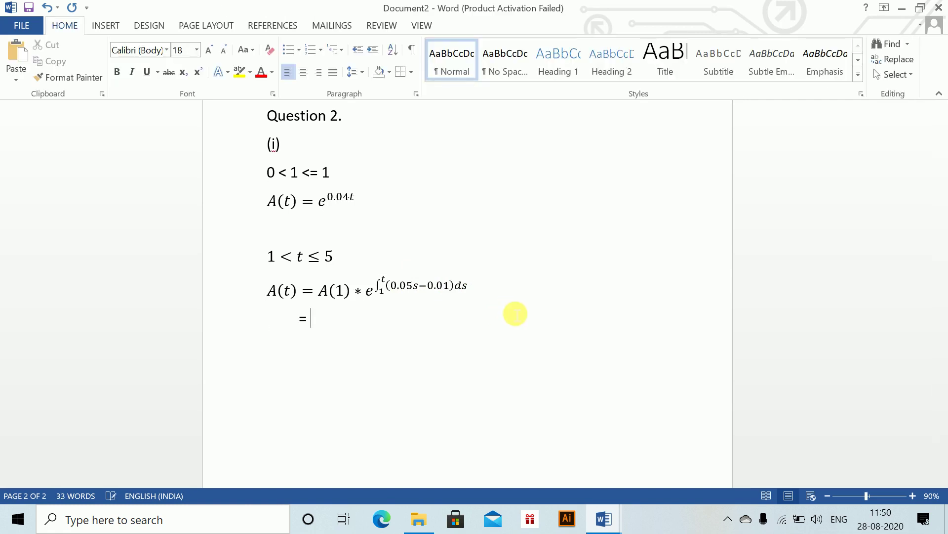
key(alt+equal)
text(e^)
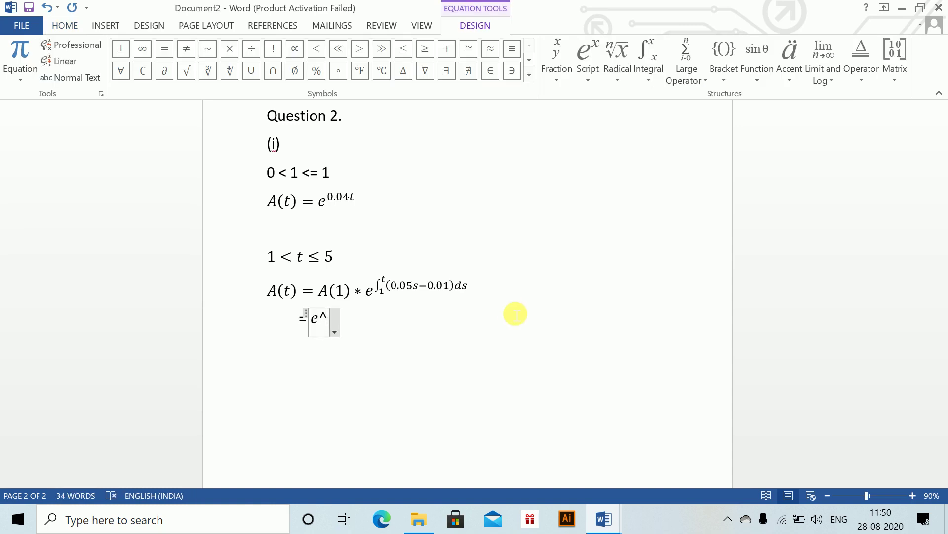
text((0.04)
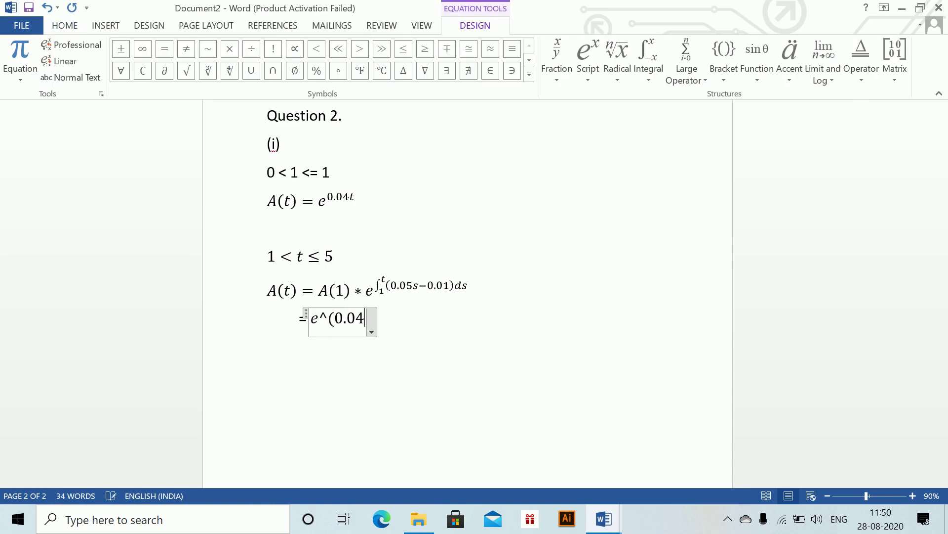
text() * )
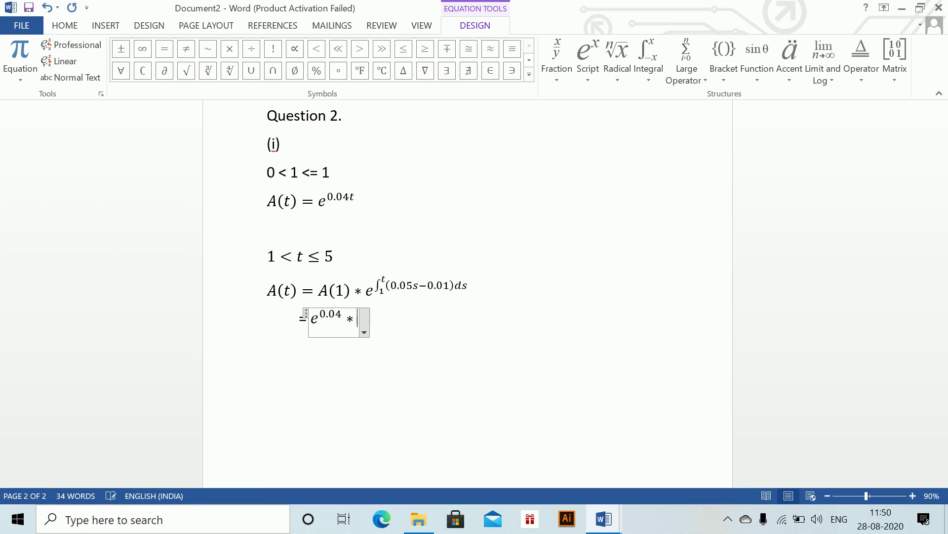
Continue the second line's equation with e raised to an integral from 1 to t, leaving its bracket open.
text(e^)
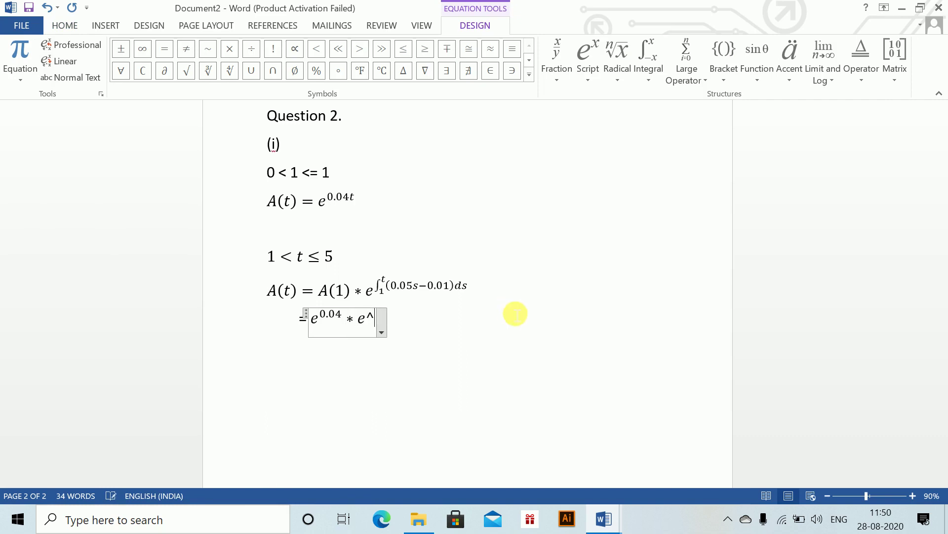
text(()
text(\int )
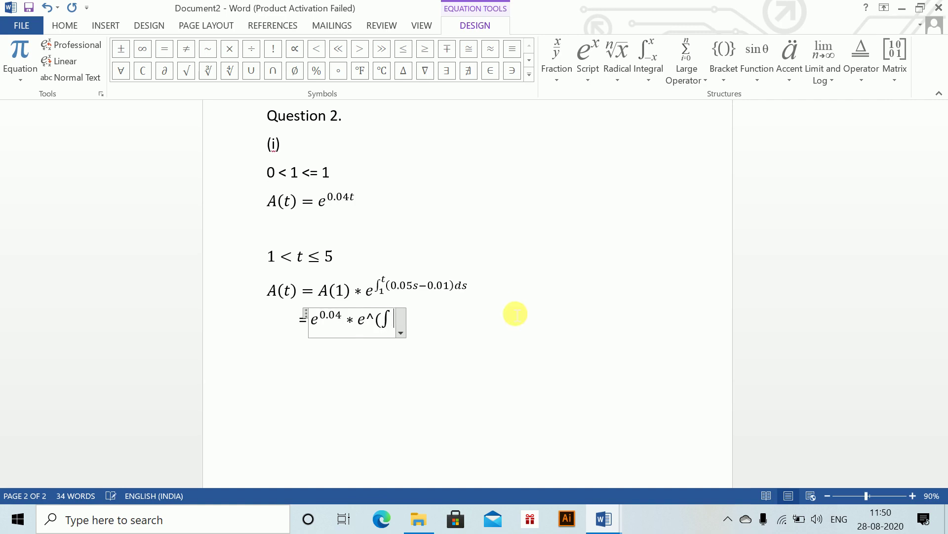
text(_1^t )
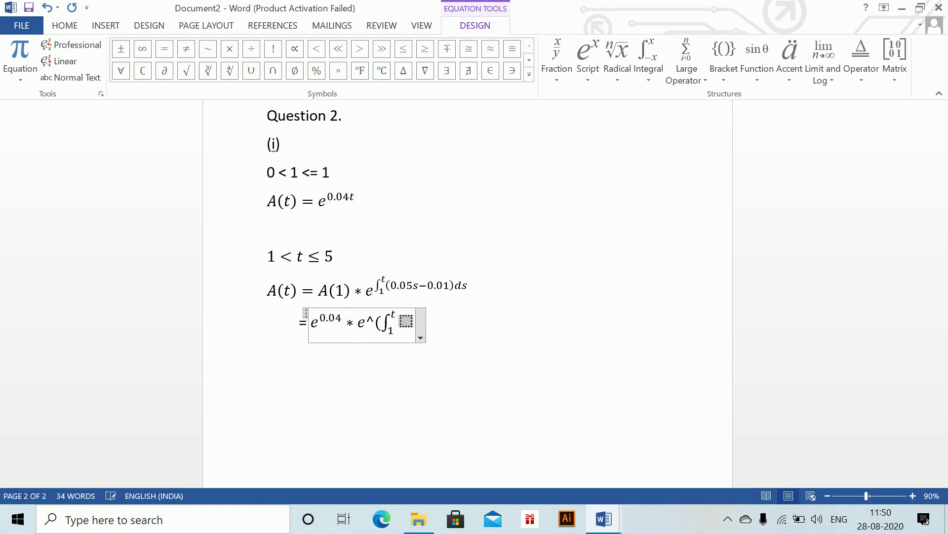
Enter (0.05s − 0.01)ds as the second line's integrand, without a space before ds, and close the exponent.
text(()
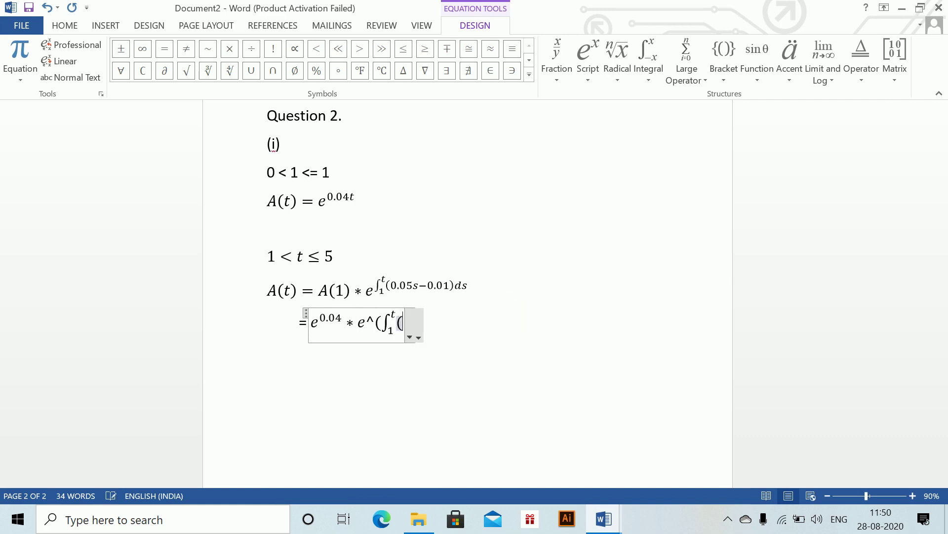
text(0.05s)
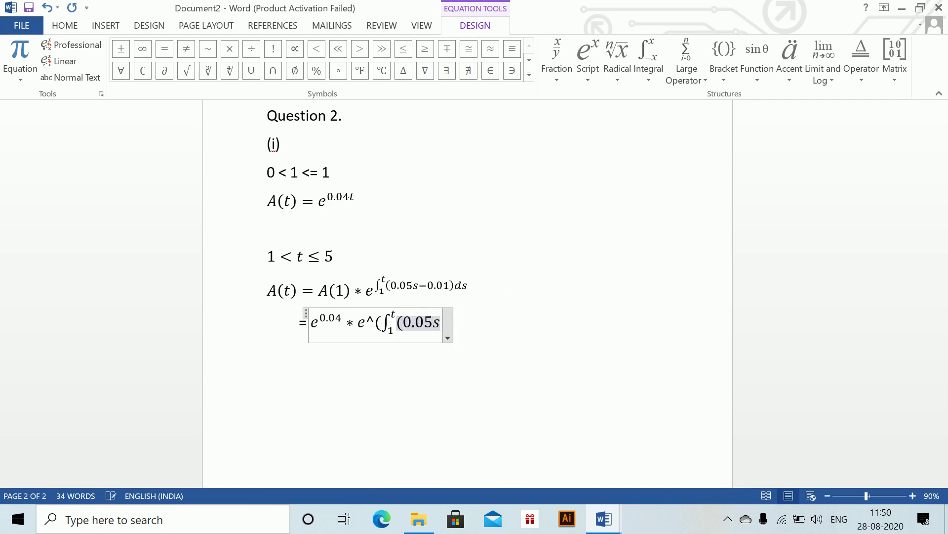
text(-0.01))
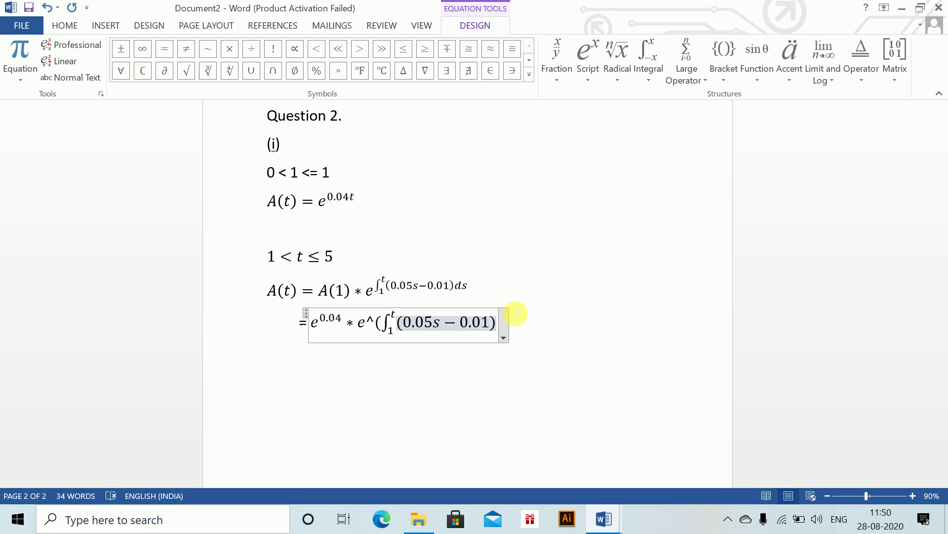
text( ds)
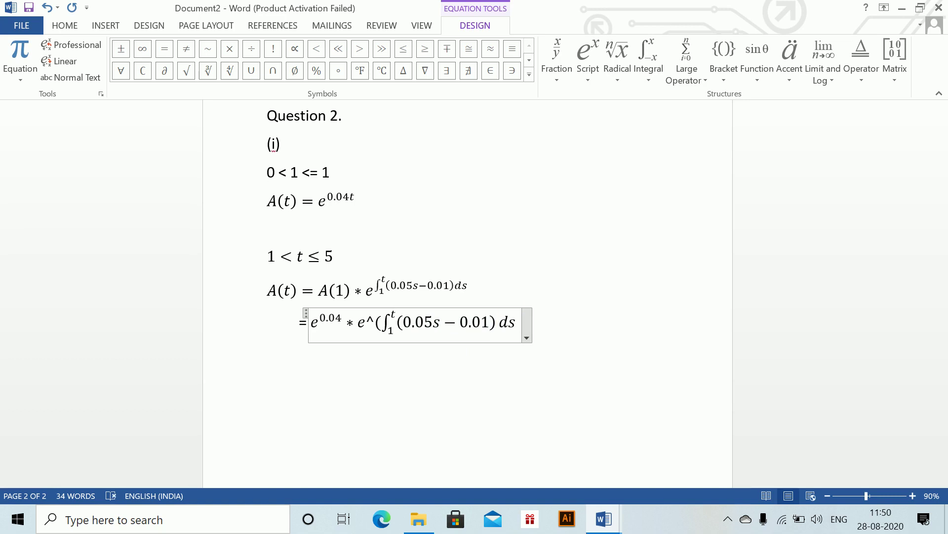
key(BackSpace)
key(BackSpace)
key(BackSpace)
key(BackSpace)
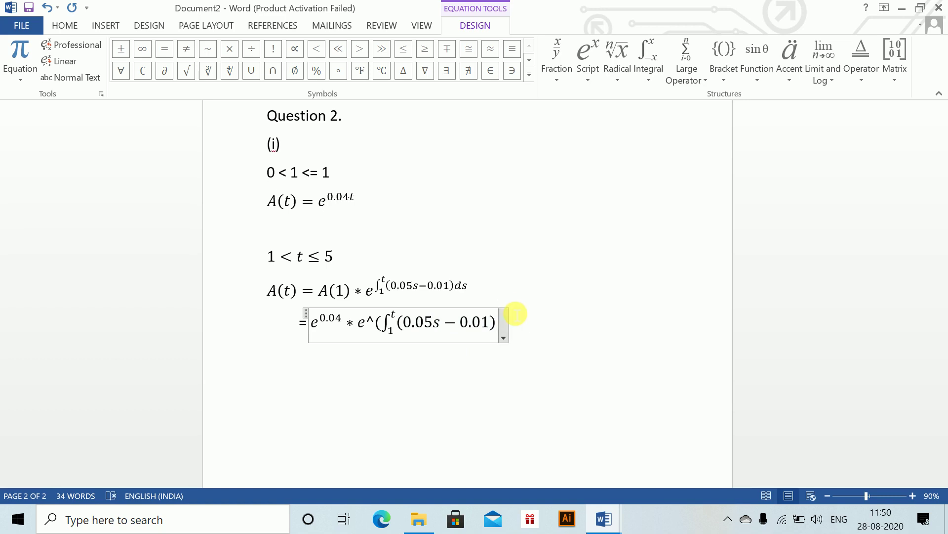
key(BackSpace)
text(ds)
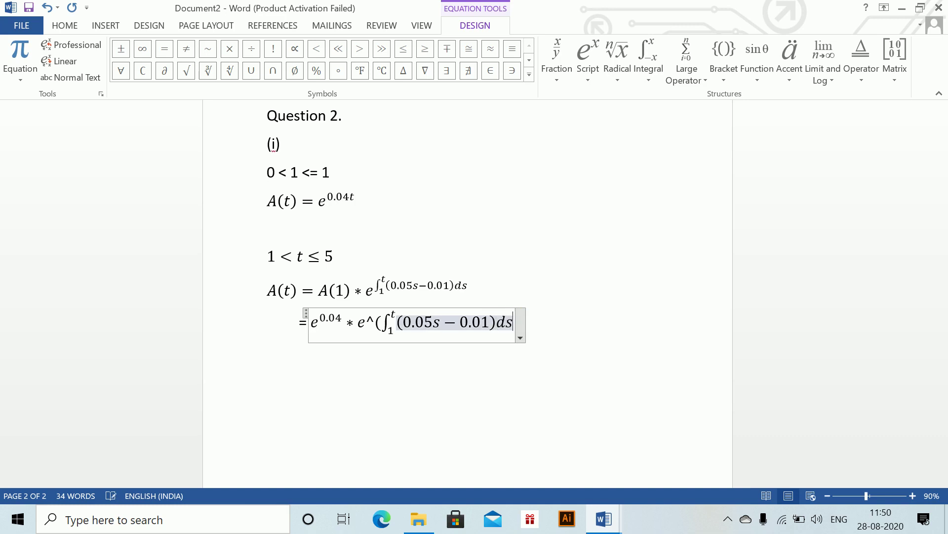
text())
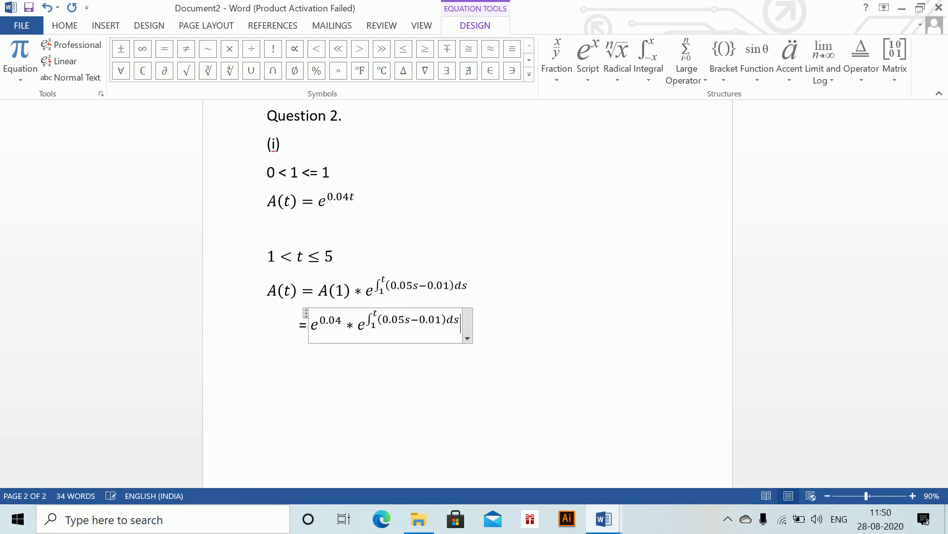
Add a third indented line to the A(t) working with an equals sign and the inline equation e^(0.04) * e.
key(Return)
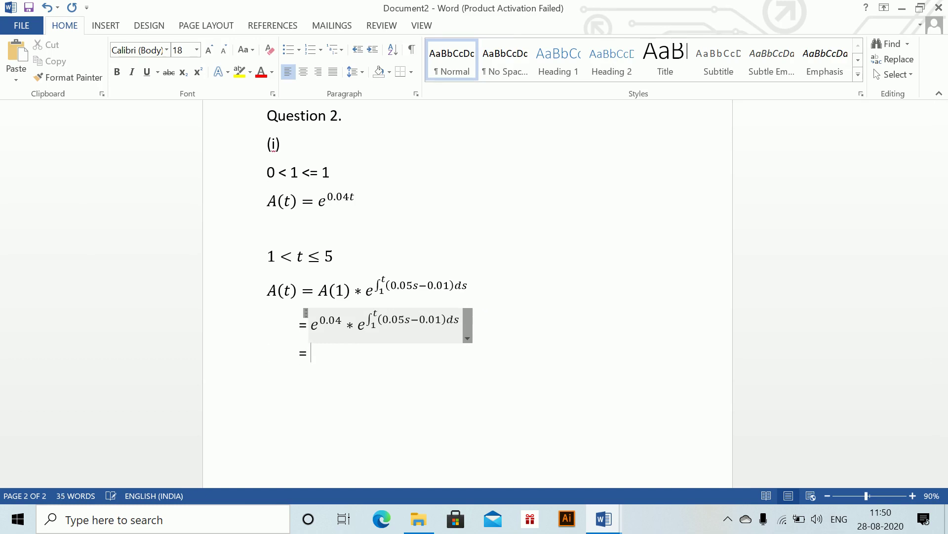
key(alt+equal)
text(e)
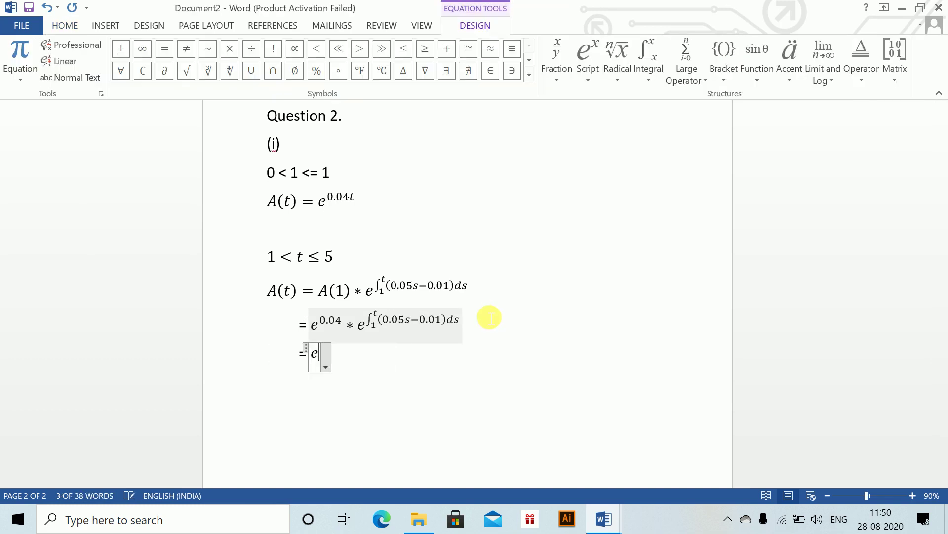
text(^(0.04))
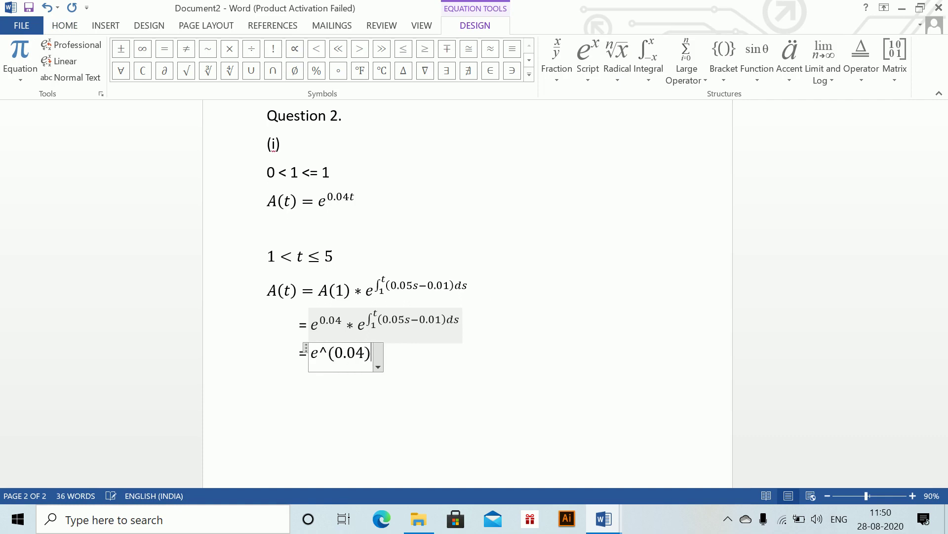
key(space)
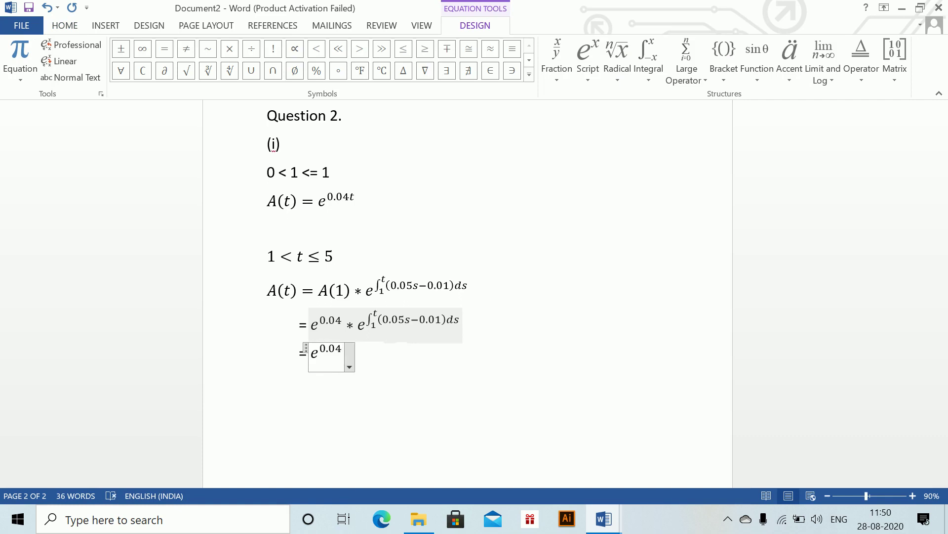
text(*e)
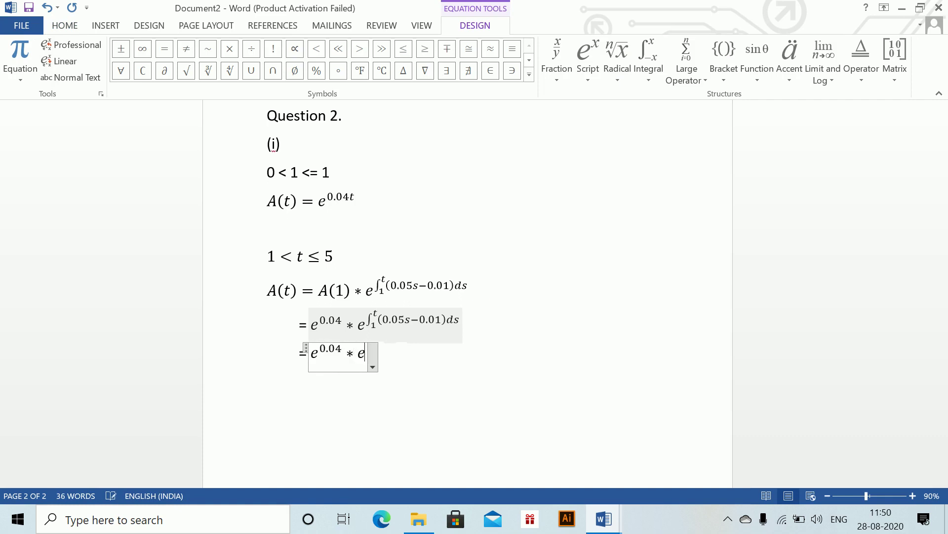
Give the third line's last e the exponent [0.025s^2 − 0.01s] with lower limit 1 and upper limit t.
text(^)
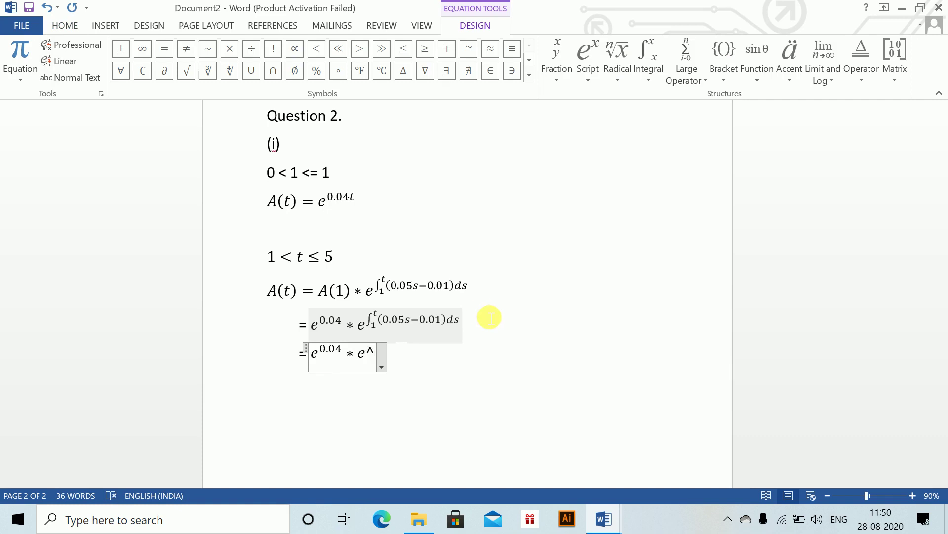
text([)
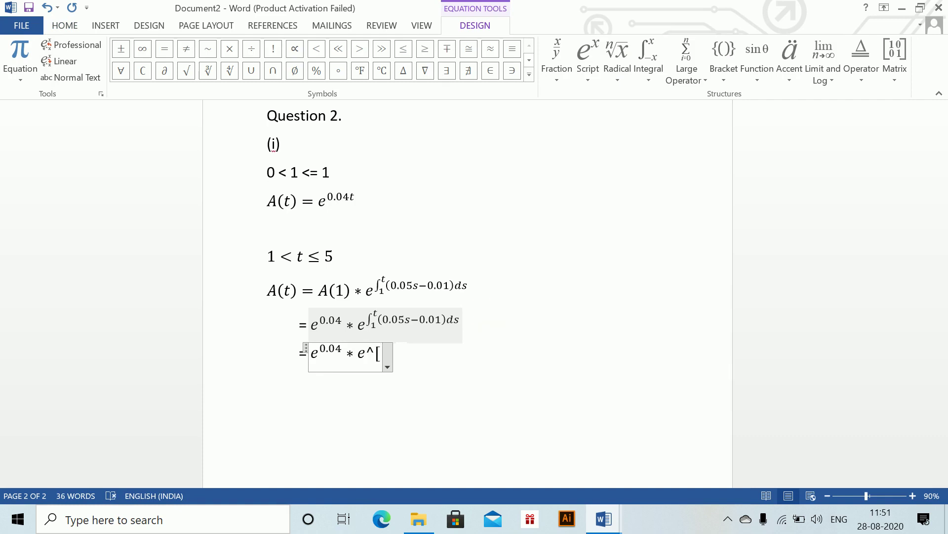
text(0)
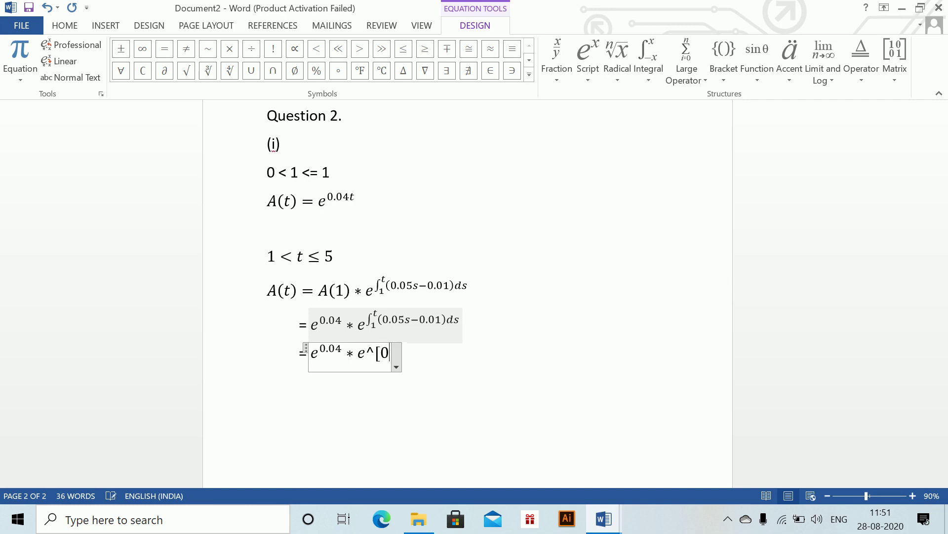
text(.025s^2)
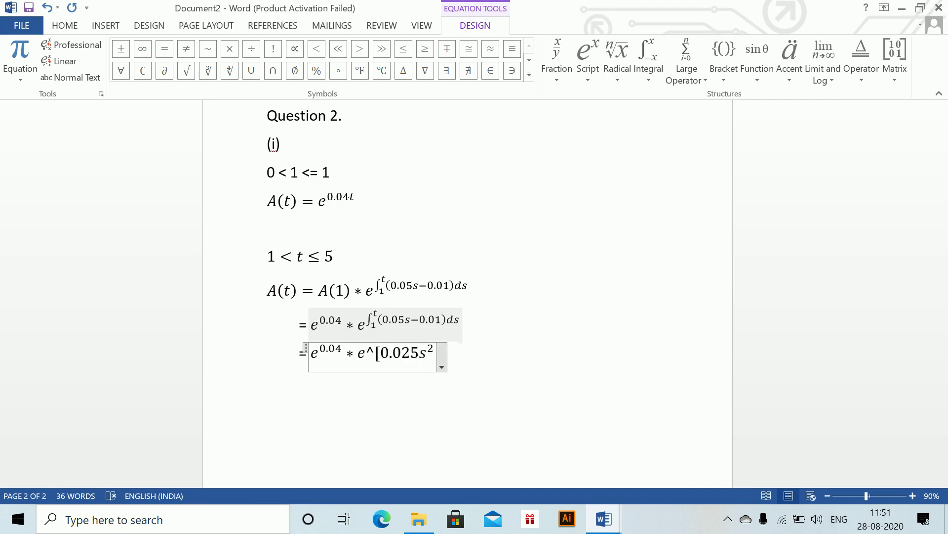
text(-0.01s)
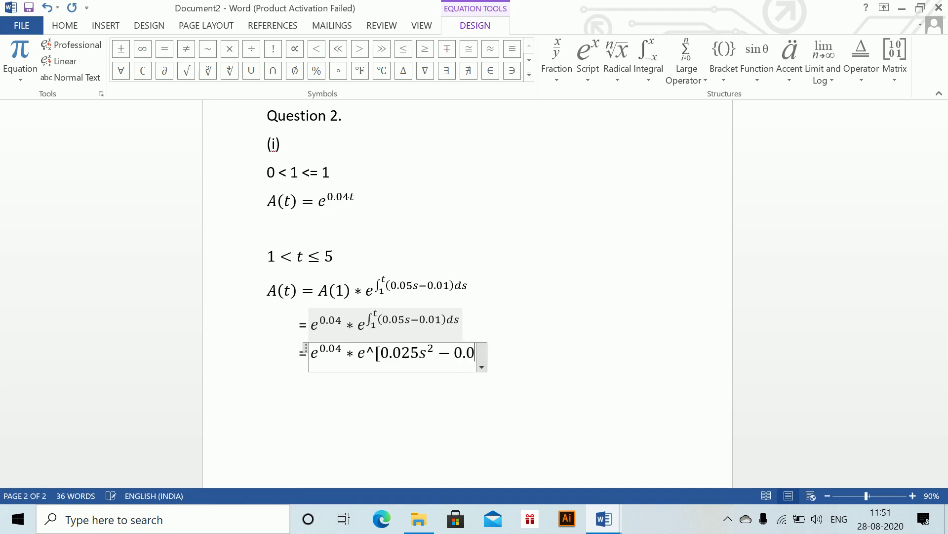
text(]_)
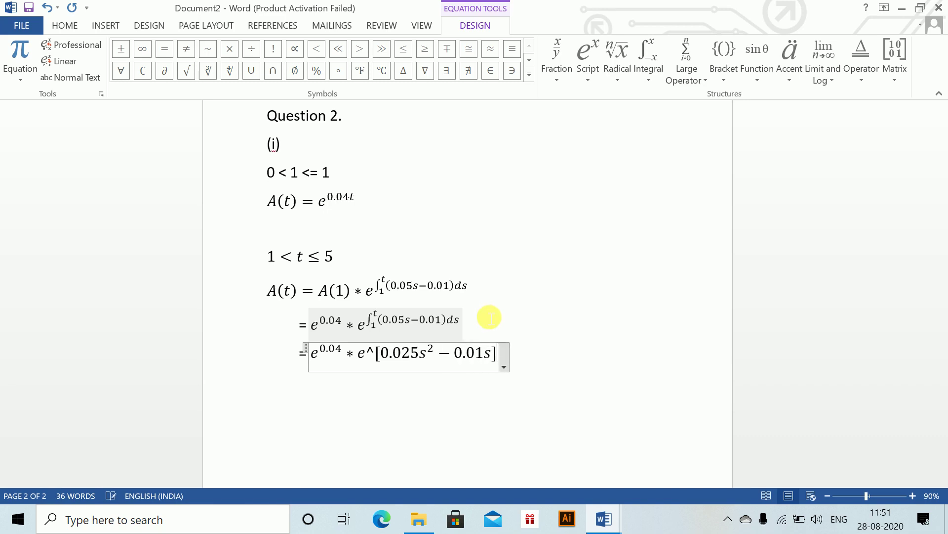
text(1^t)
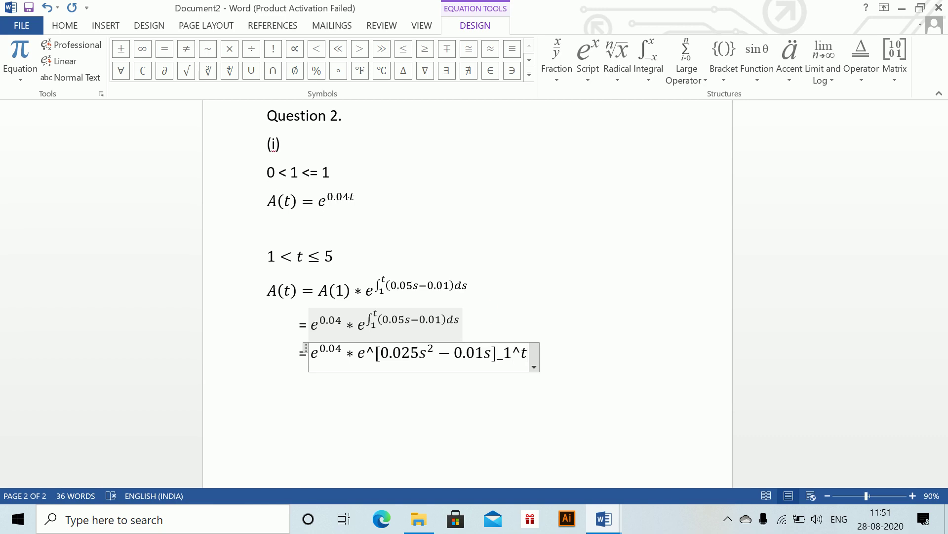
key(space)
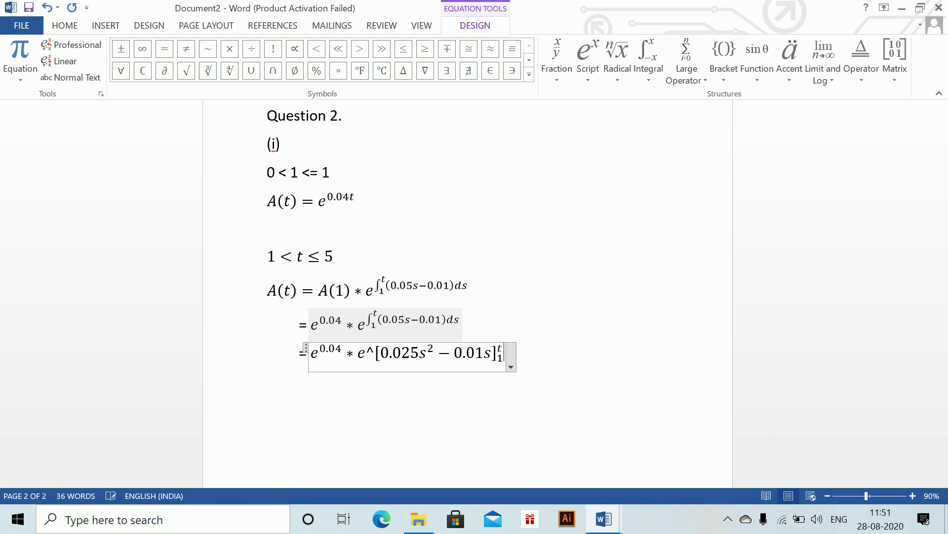
key(space)
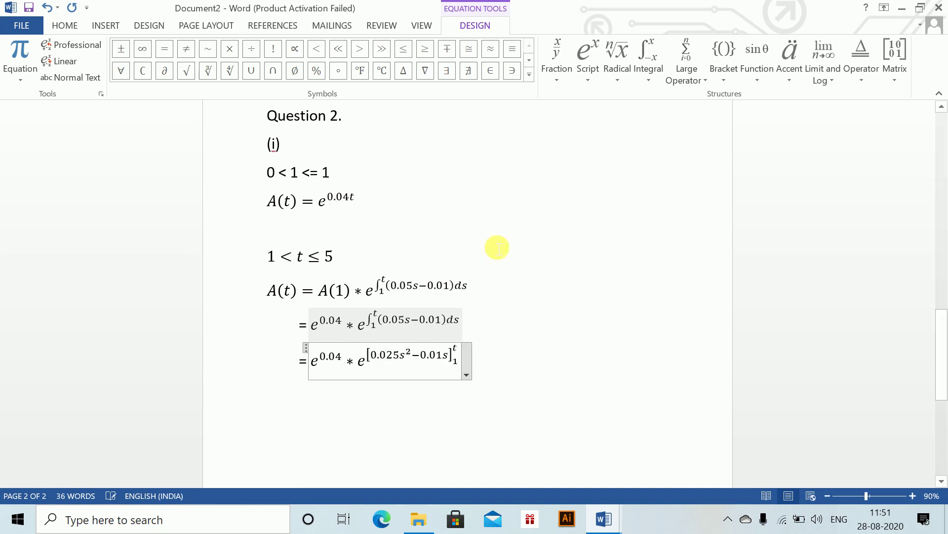
Add a fourth indented line to the A(t) working with an equals sign and the inline equation e^0.04 * e.
click(504, 361)
key(Return)
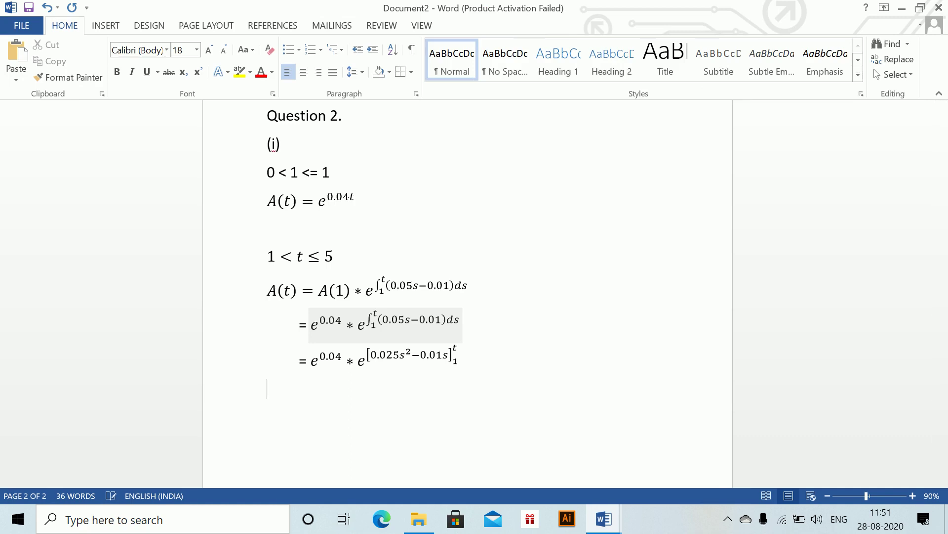
text(= e^)
key(BackSpace)
key(BackSpace)
key(BackSpace)
key(BackSpace)
key(BackSpace)
key(BackSpace)
key(BackSpace)
key(alt+=)
text(e^)
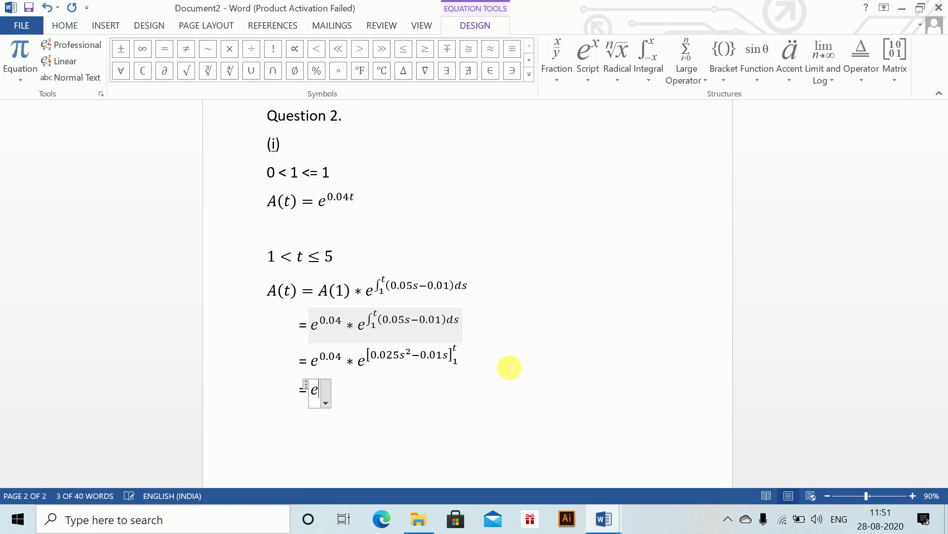
text(0.04 )
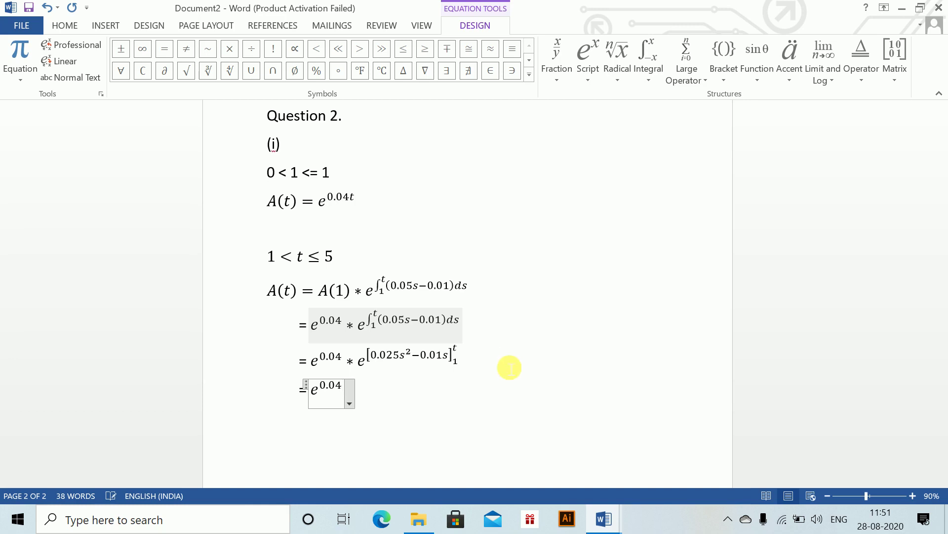
text(*e)
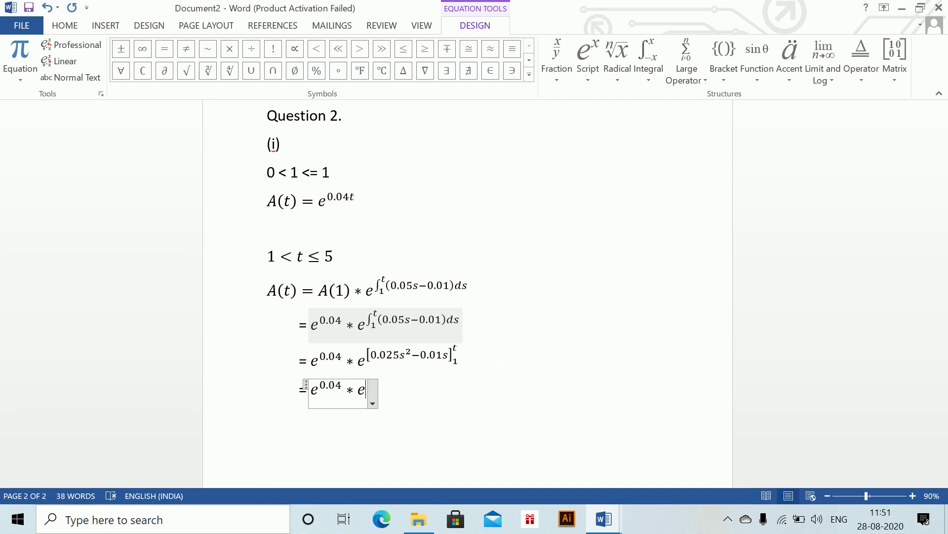
Give the fourth line's last e the exponent (0.025t^2 − 0.01t − 0.025 + 0.01).
text(^(0.02)
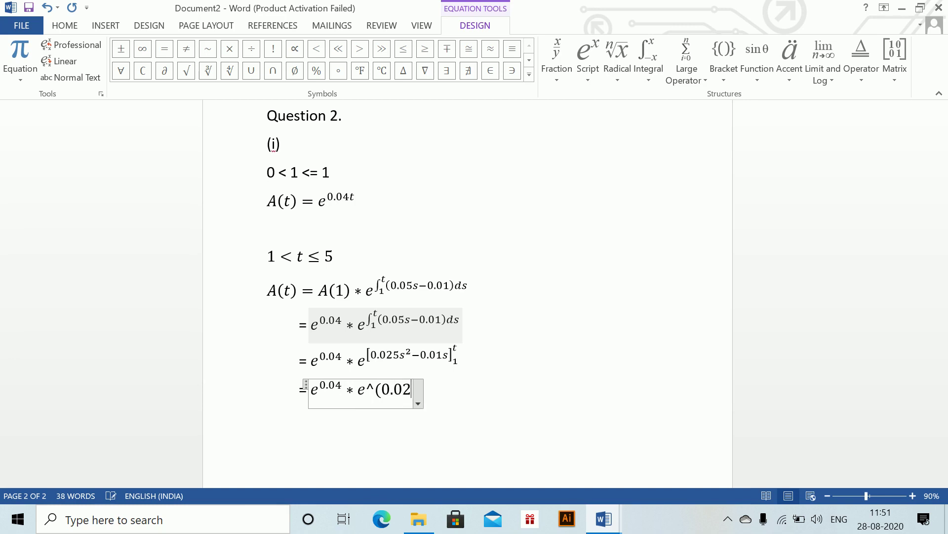
text(5t^2)
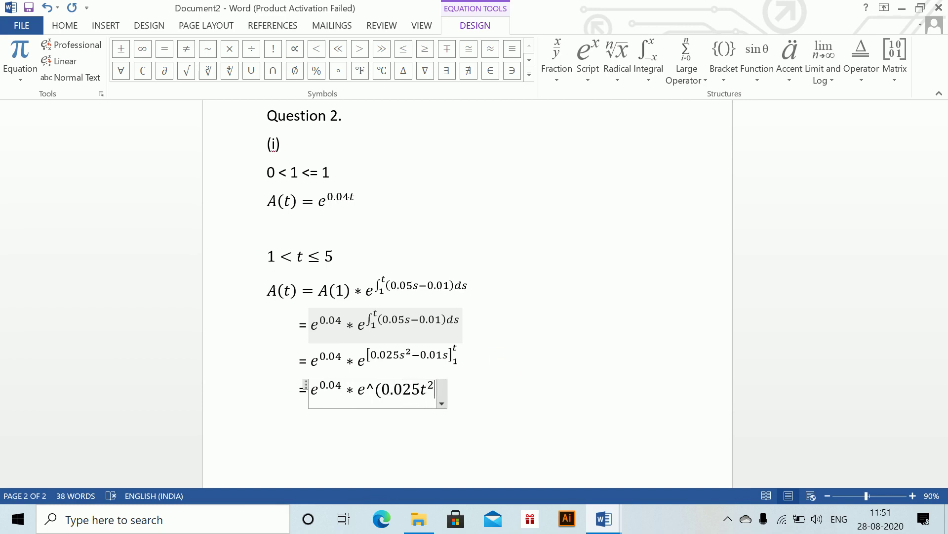
text( -0.01t)
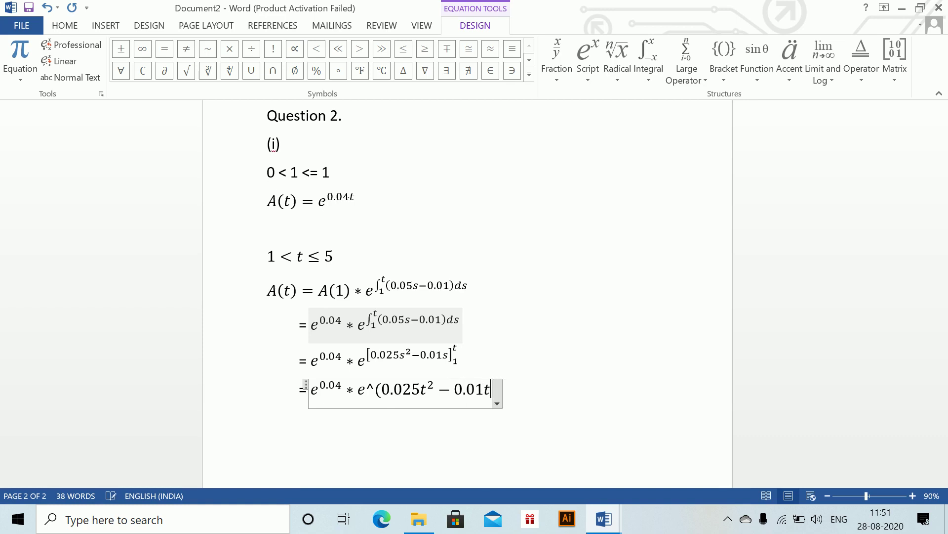
text(-0.025)
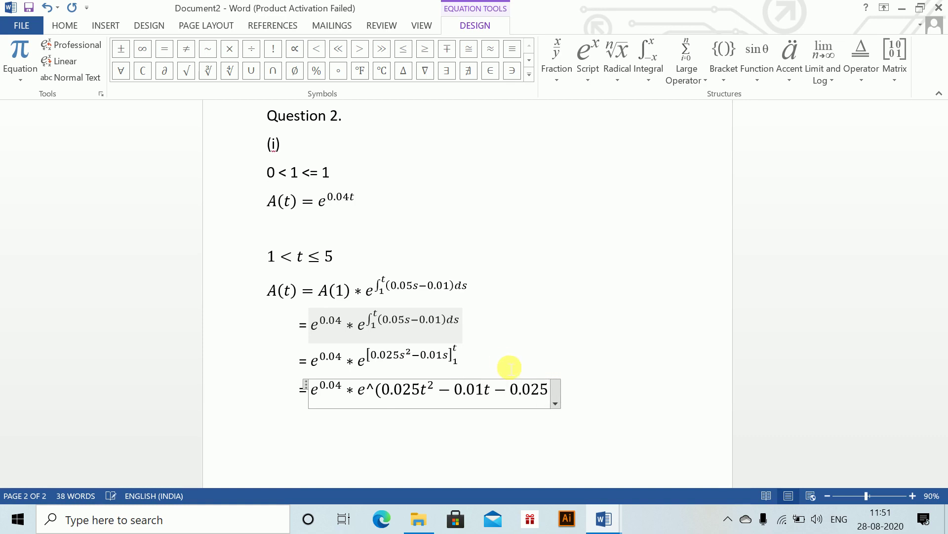
text(+0.01)
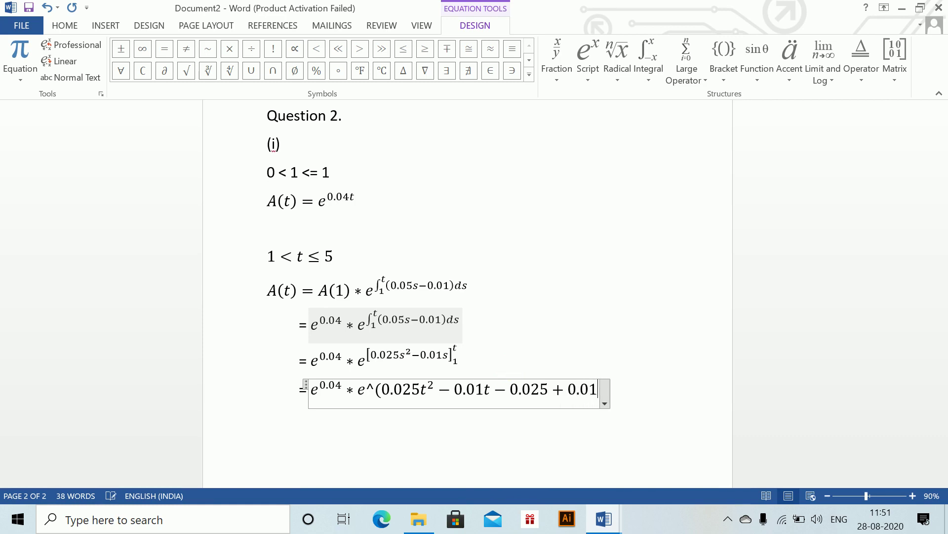
text())
Add a fifth indented line with an equals sign and the simplified inline equation e^(0.025t^2 − 0.01t + 0.025).
key(Return)
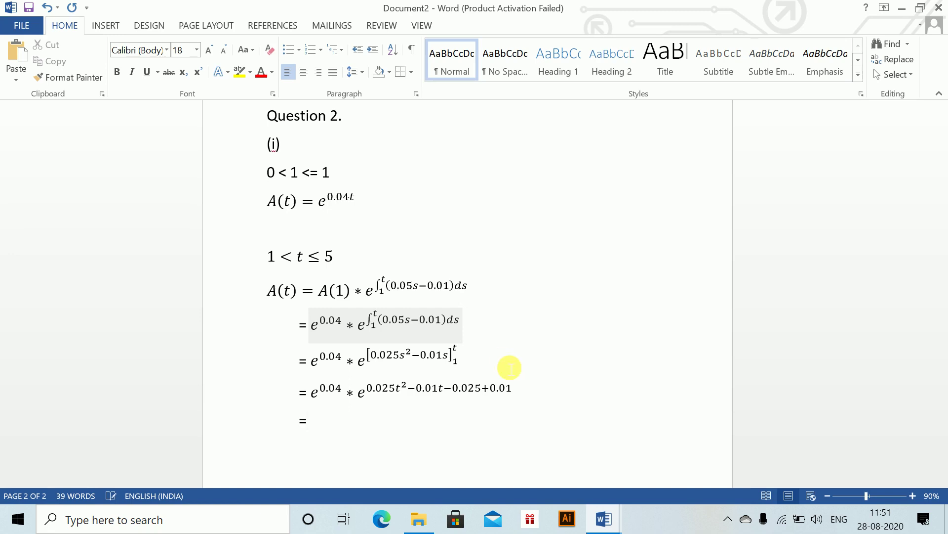
key(alt+equal)
text(e^)
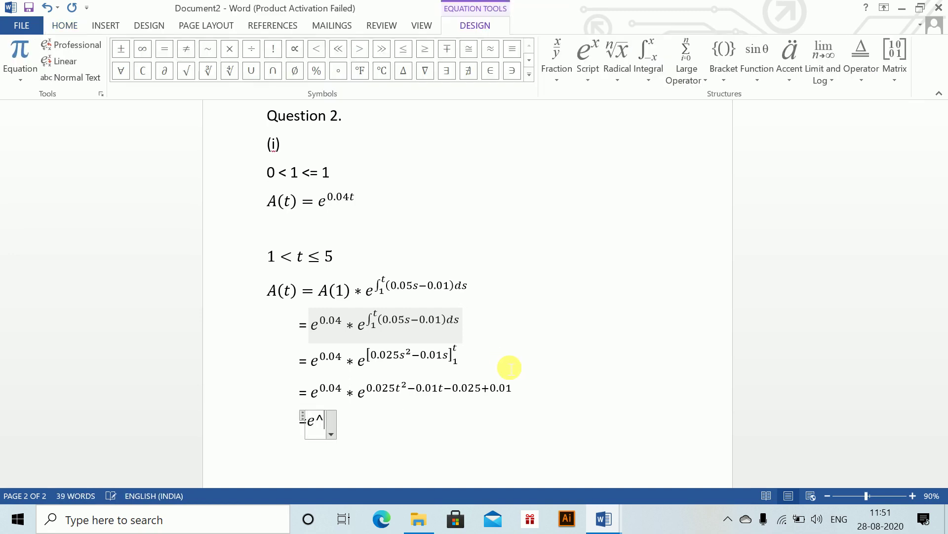
text((0.025t^)
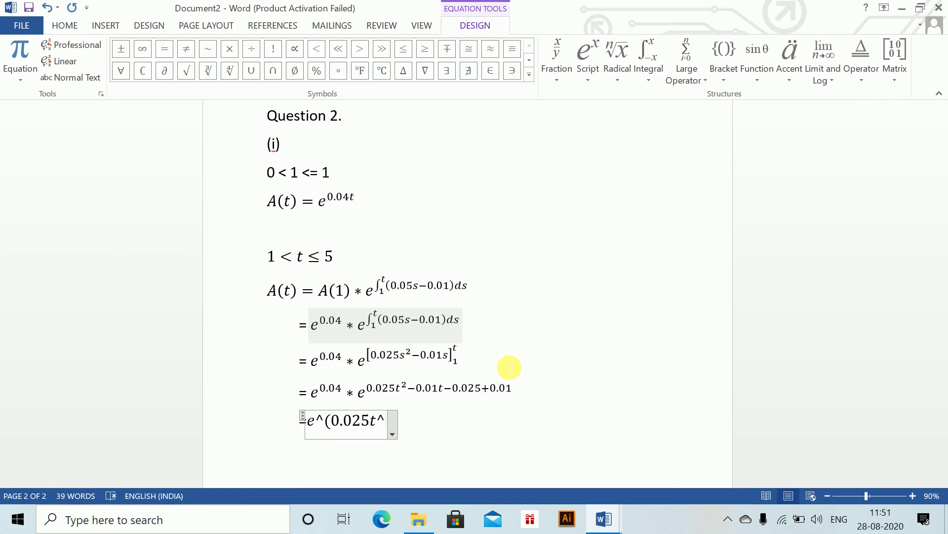
text(2 -0.0)
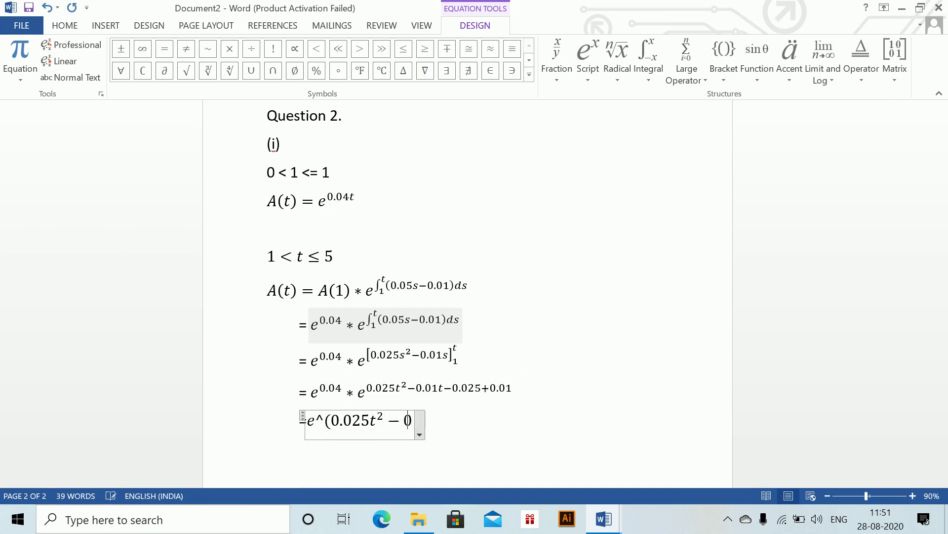
text(1t -)
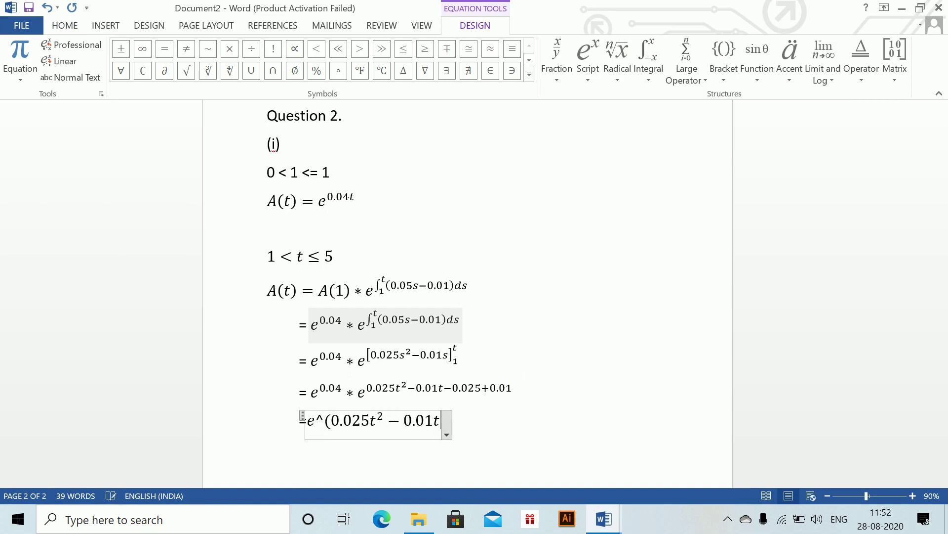
key(BackSpace)
text(+0.025)
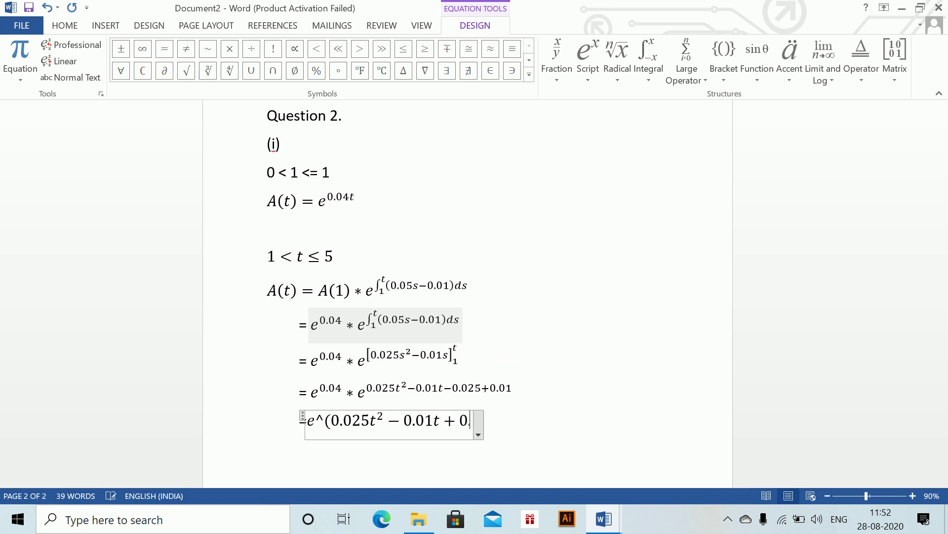
text())
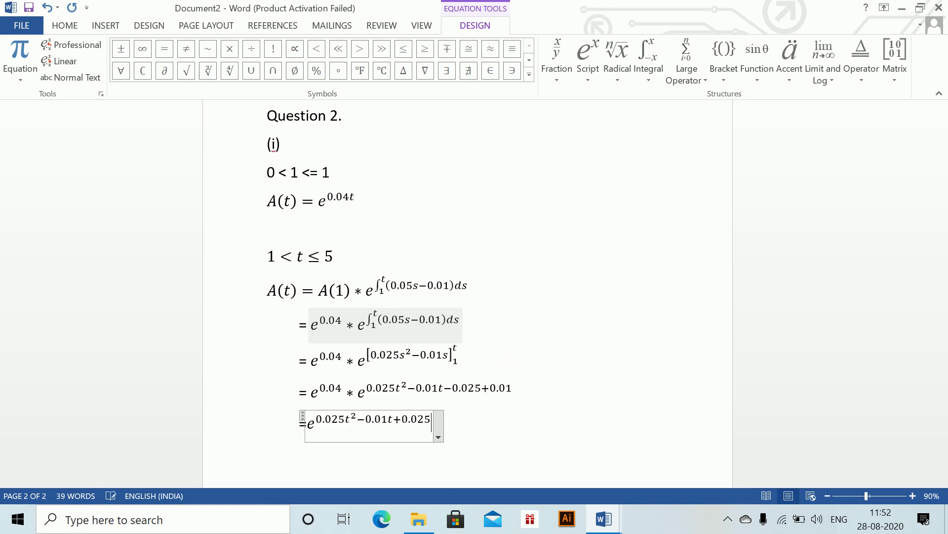
Leave a blank line below the finished working and enter the next case, t > 5, as an equation.
click(485, 434)
key(Return)
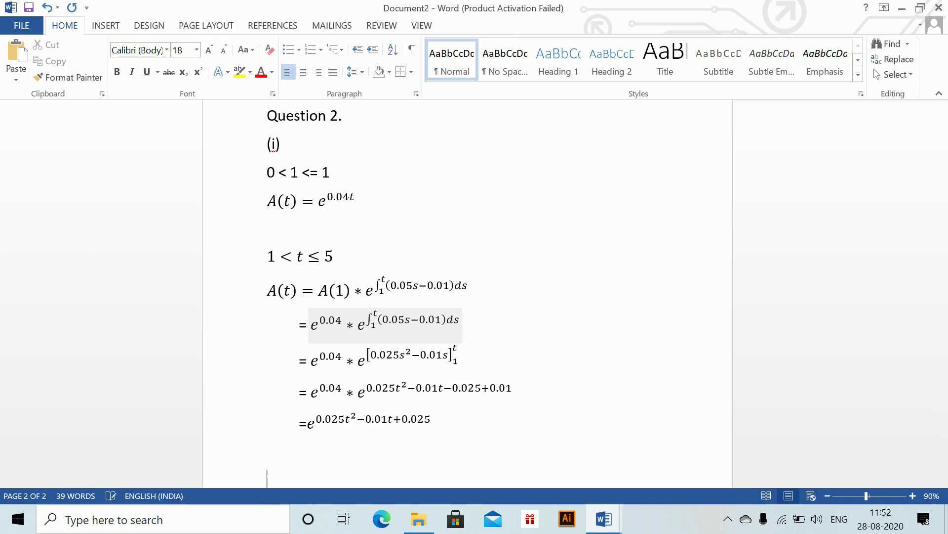
key(alt+equal)
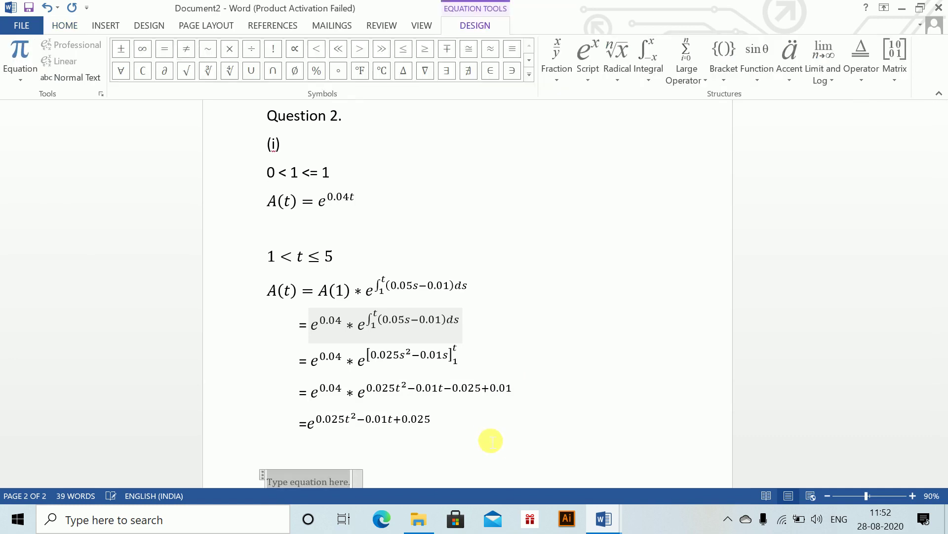
text(5)
key(BackSpace)
text(t>5)
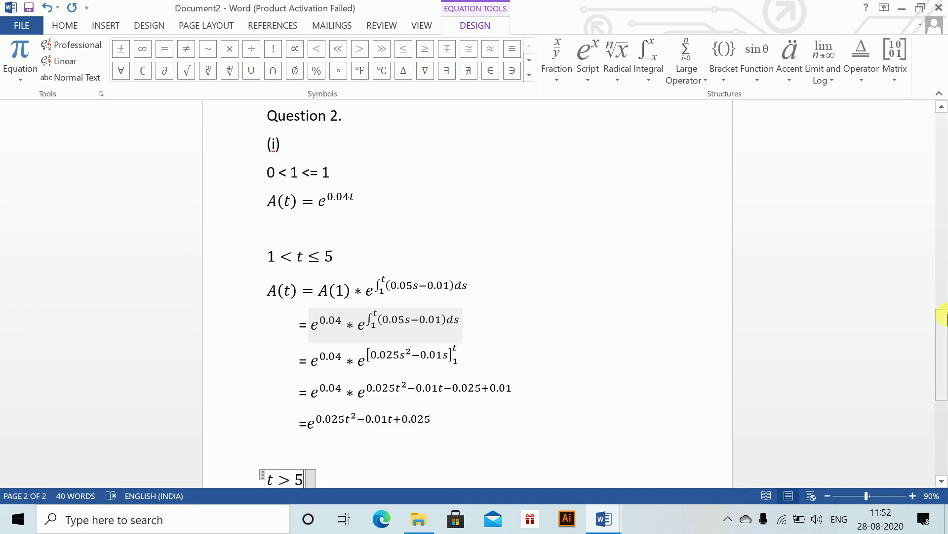
On a new line below t > 5, start an equation reading A(t) = A(5) * e.
drag(942, 340, 942, 370)
click(474, 376)
key(Return)
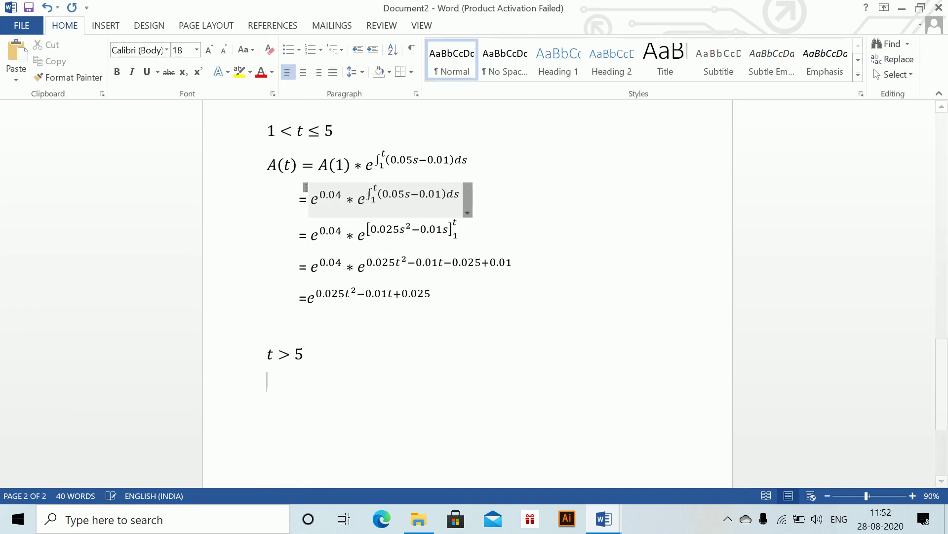
key(alt+equal)
text(A)
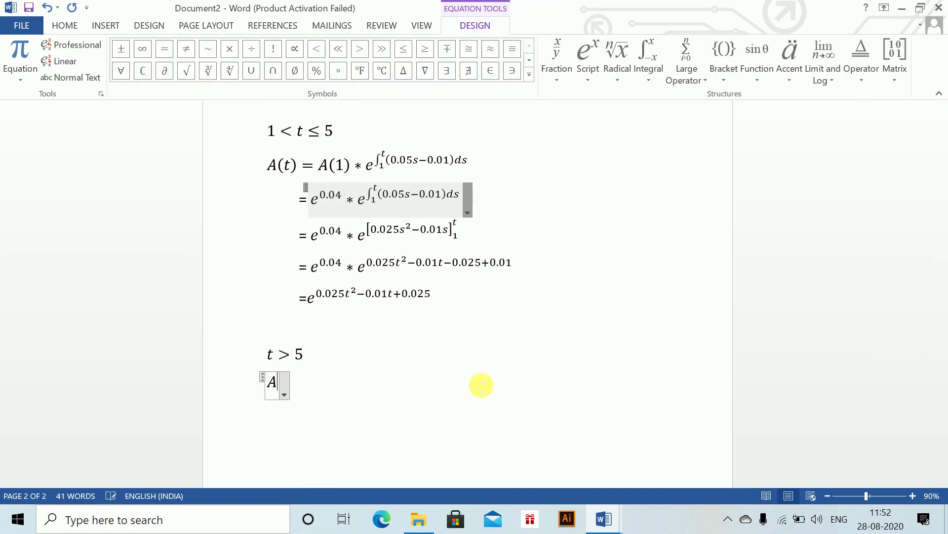
text((t)
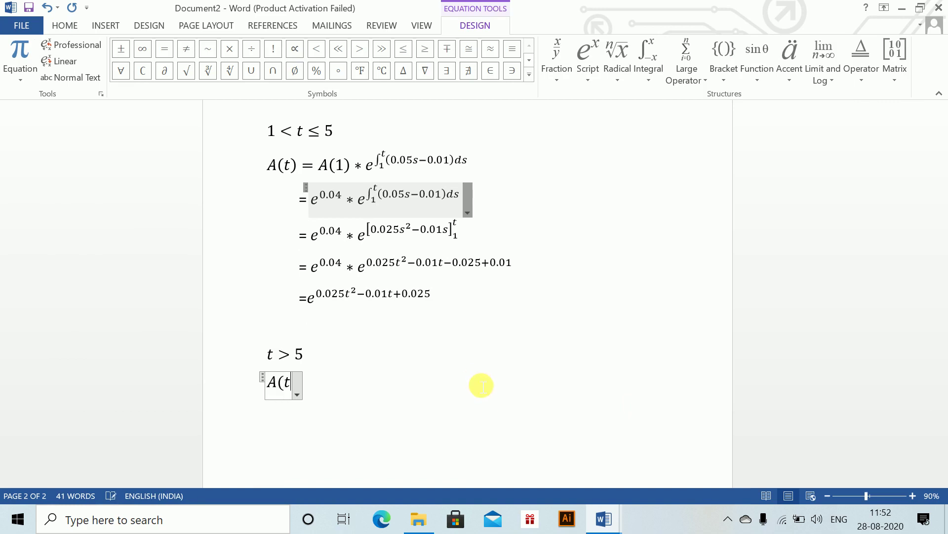
text()=A)
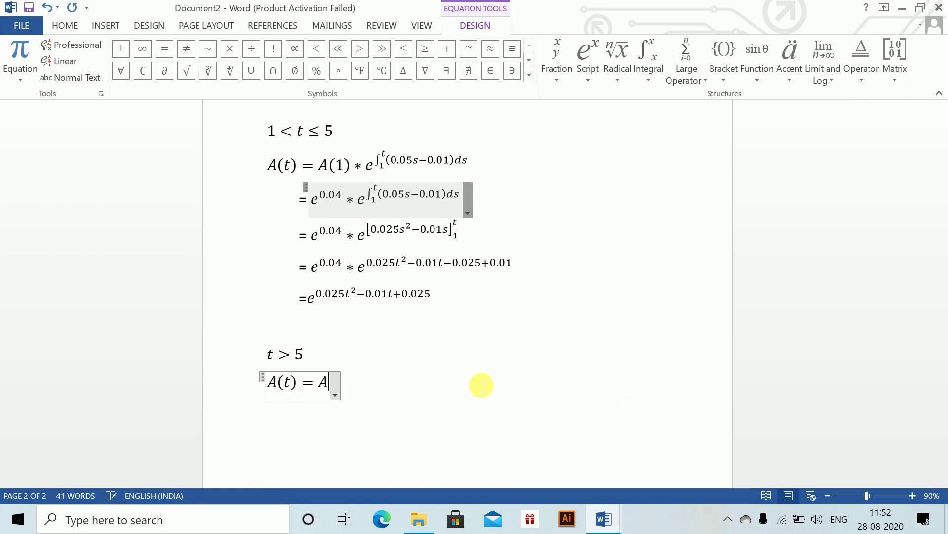
text((5)
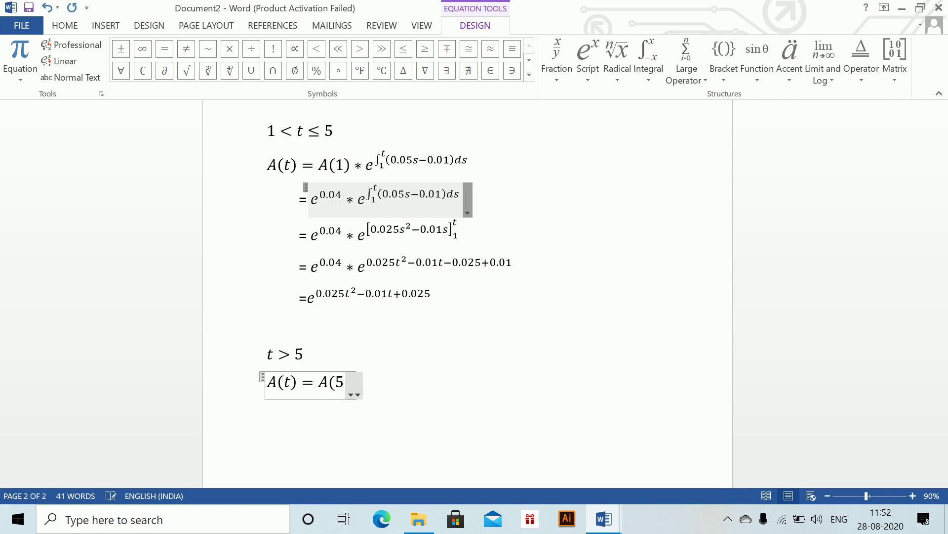
text()*e^)
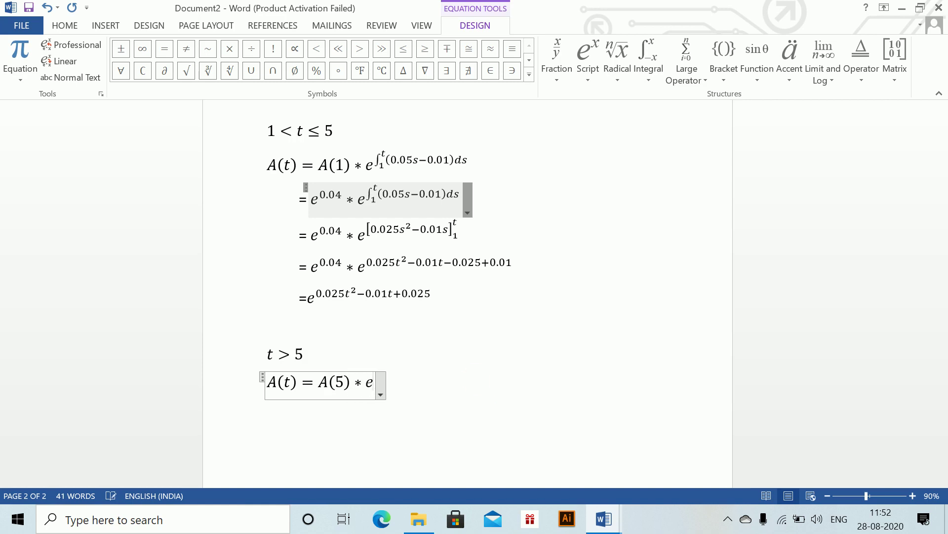
Give the e in the A(t) equation an exponent: the integral from 5 to t of 0.24ds.
text(()
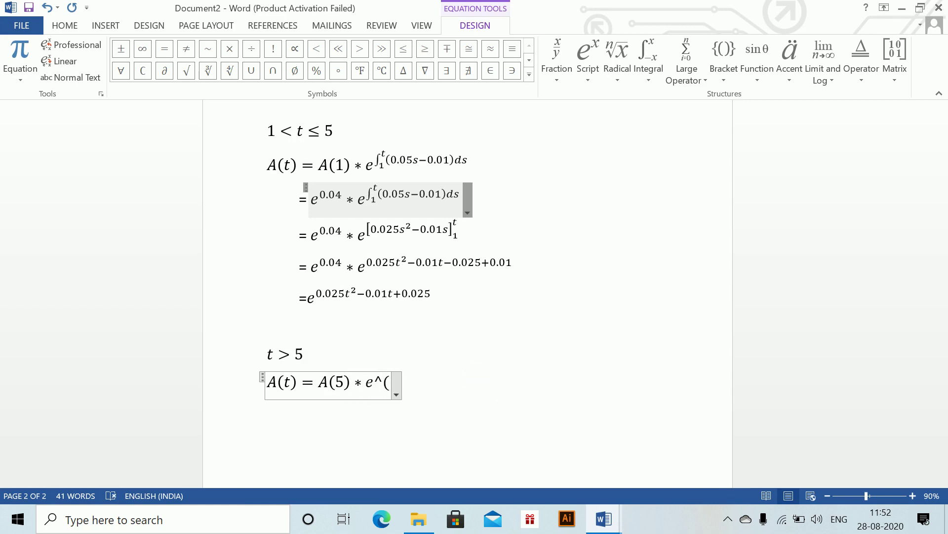
text(\int )
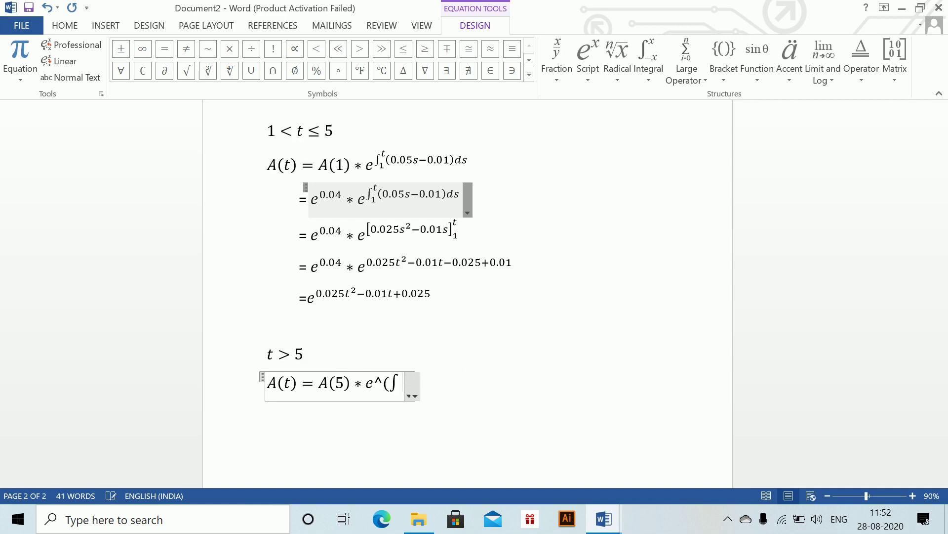
text(_5^)
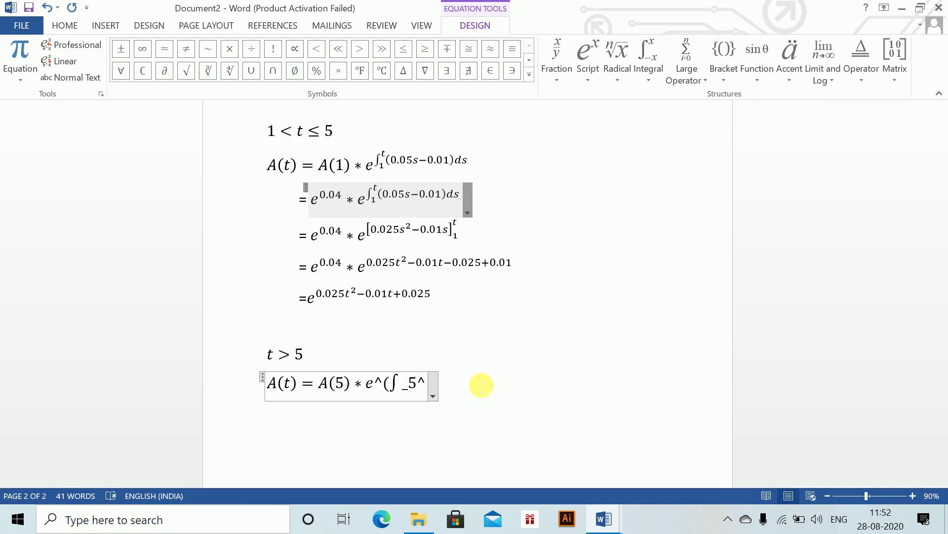
text(t )
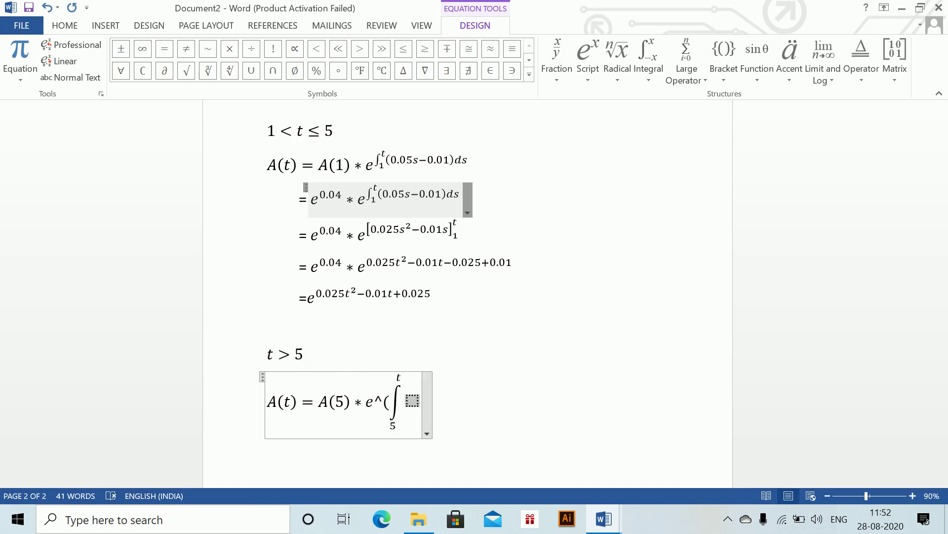
text(0.24ds)
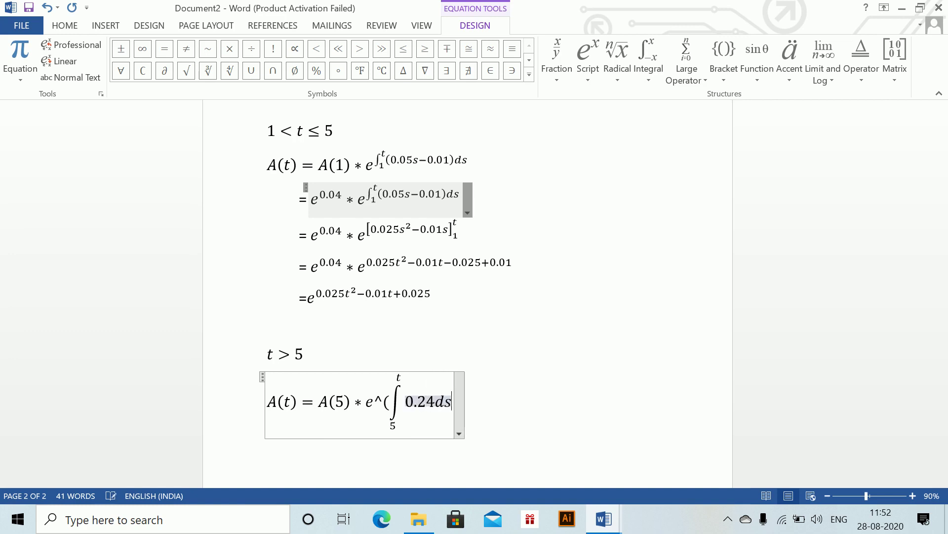
key(Right)
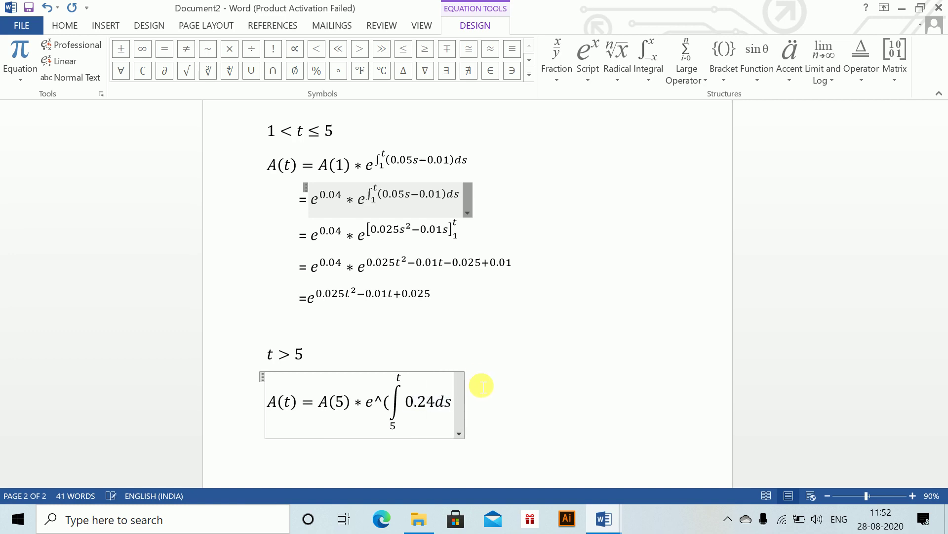
text())
key(space)
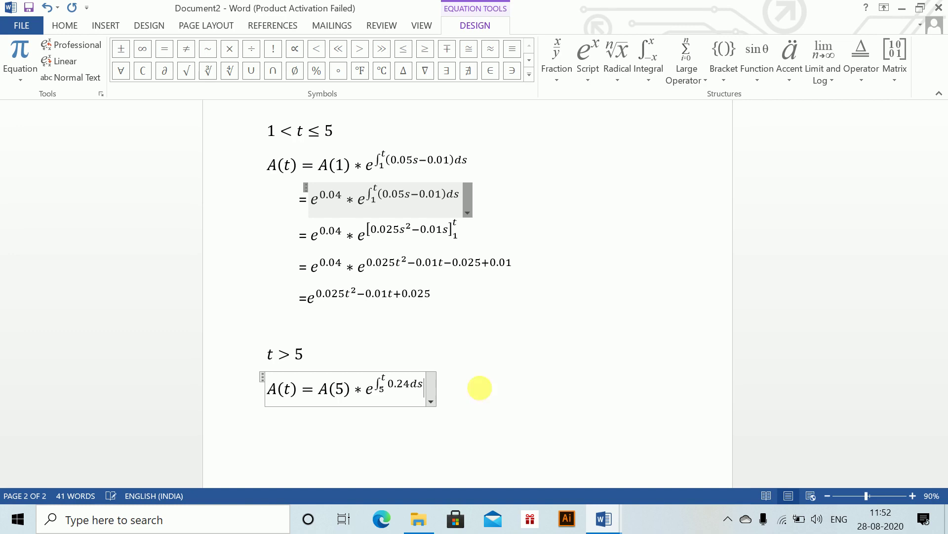
Add an indented line with an equals sign and an inline equation starting with e raised to 0.025*5^2.
key(Return)
key(Tab)
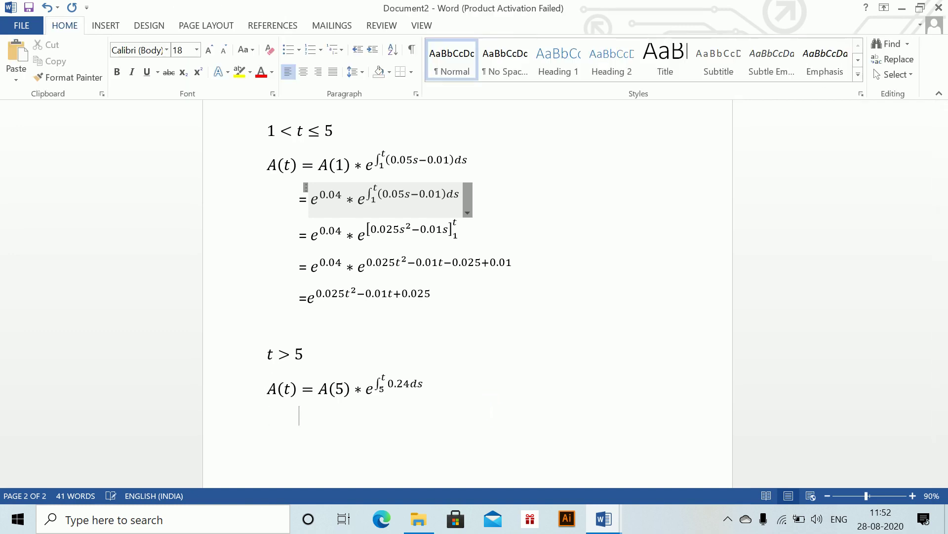
text(=)
key(alt+equal)
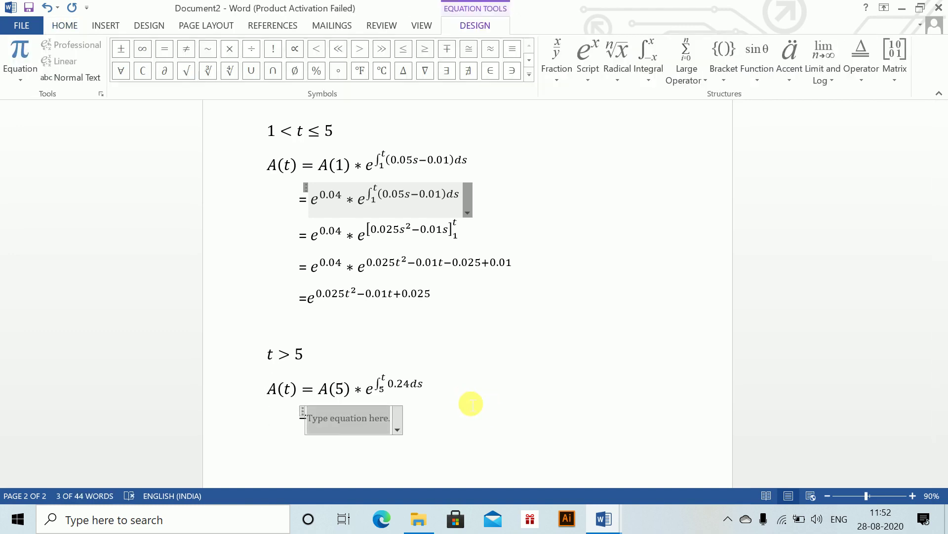
text(e^()
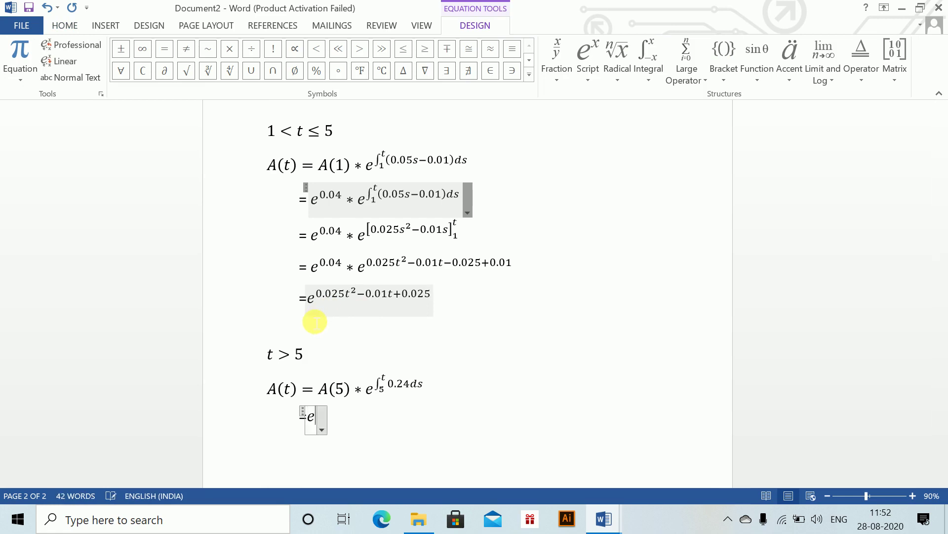
text(0.025)
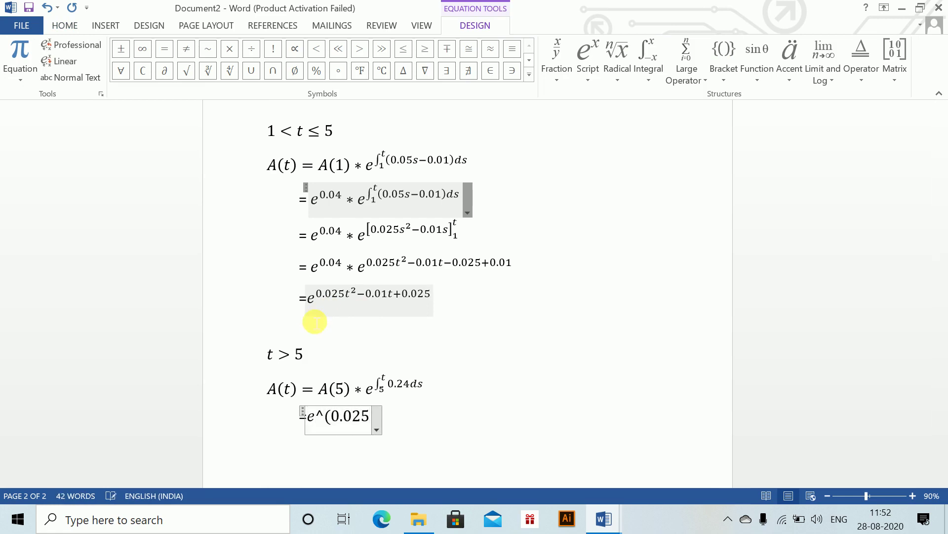
text(*5)
text(^2)
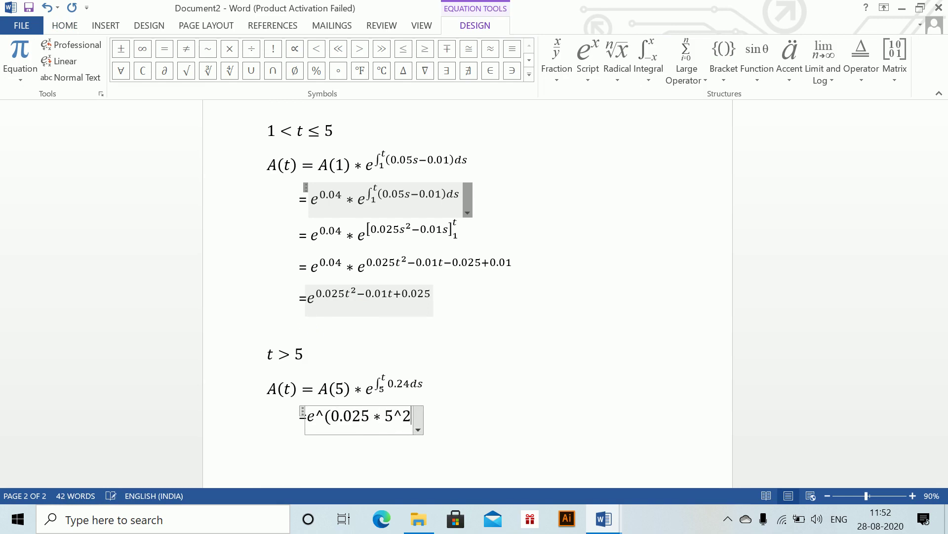
Complete that exponent with − 0.01*5 + 0.025.
text( -0.10)
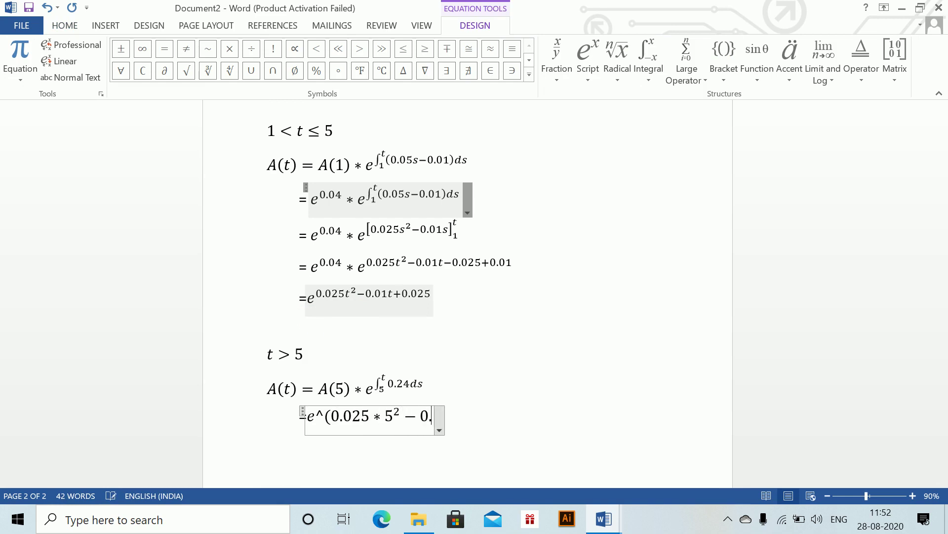
key(BackSpace)
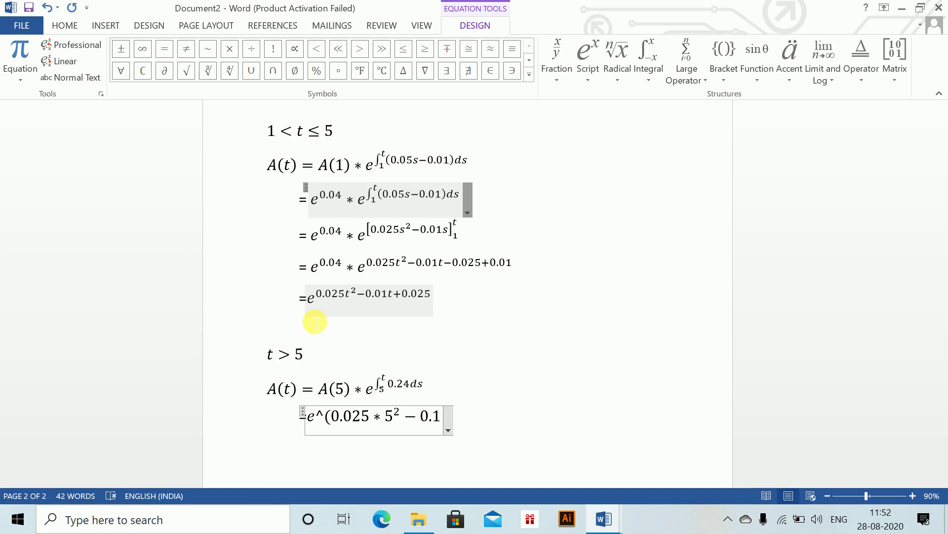
key(BackSpace)
text(01*)
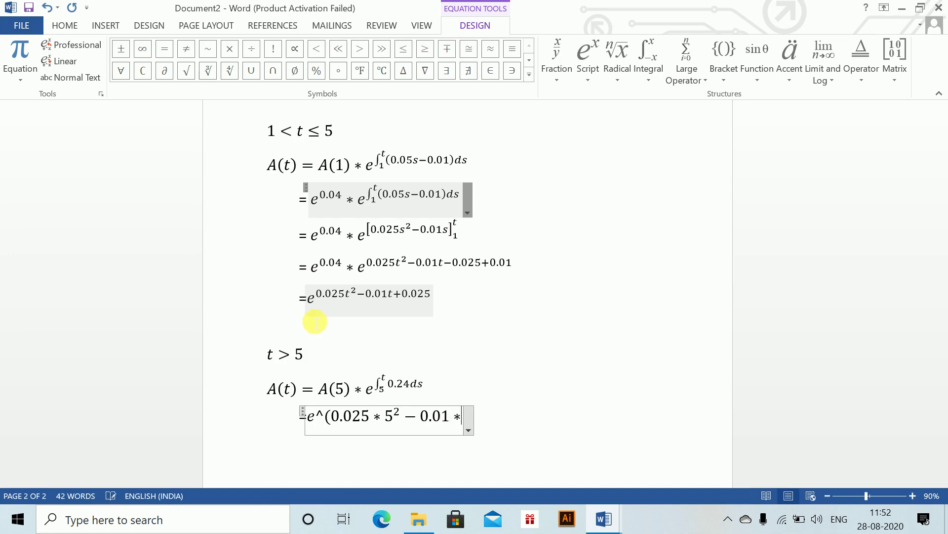
text(5+0.)
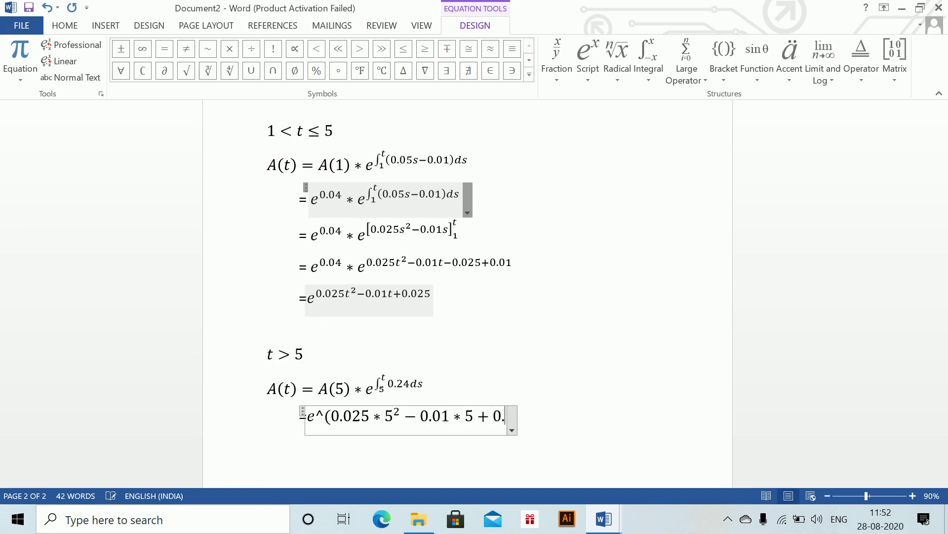
text(025))
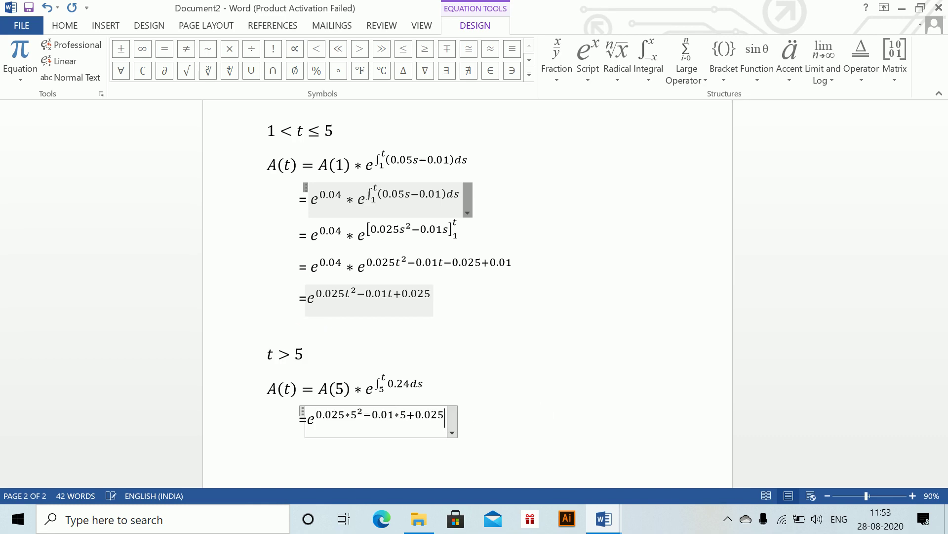
Multiply the term by e with the exponent 0.24t, with lower limit 5 and upper limit t.
key(Right)
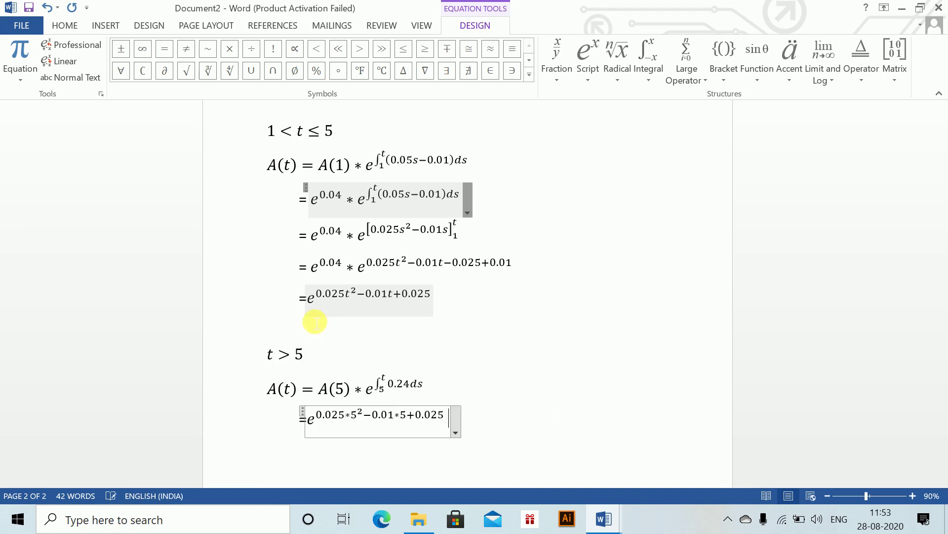
text(*)
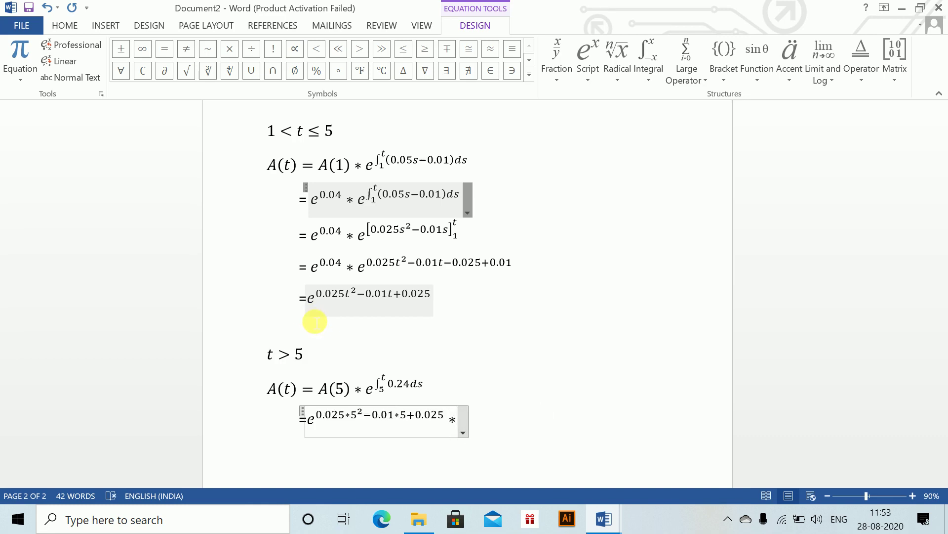
text(e)
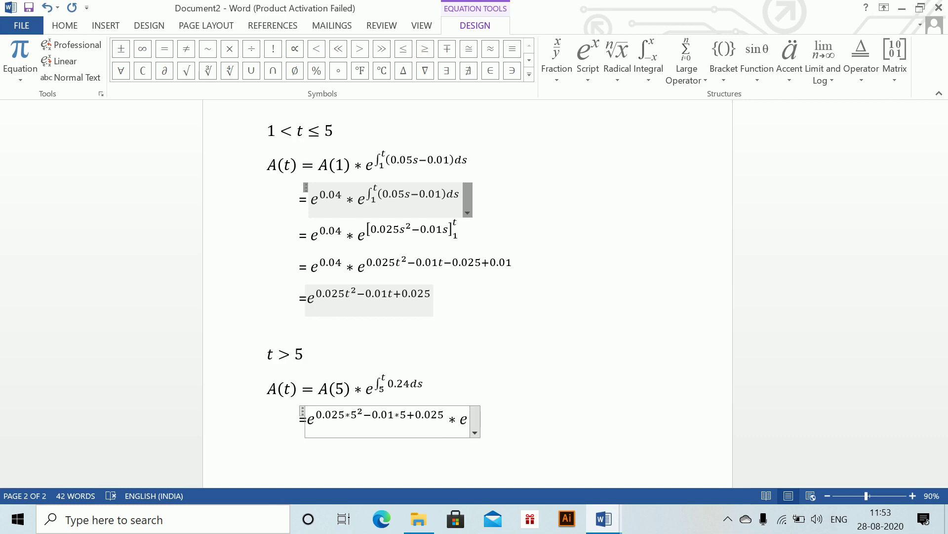
text(^()
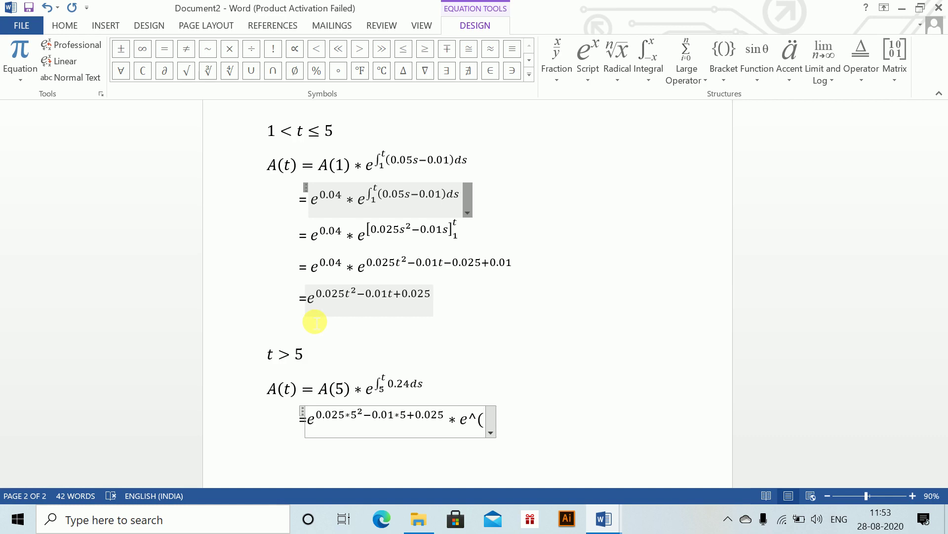
text(0.2)
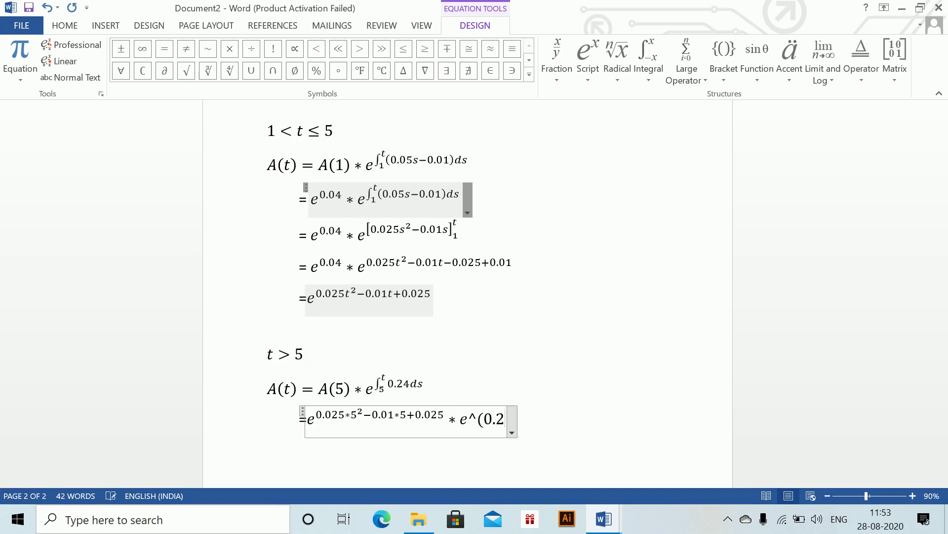
text(4t)
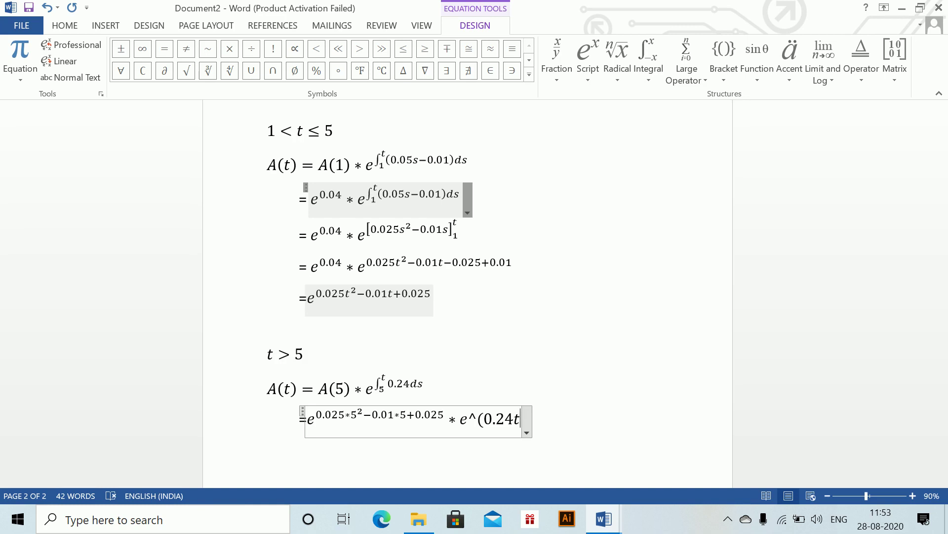
text())
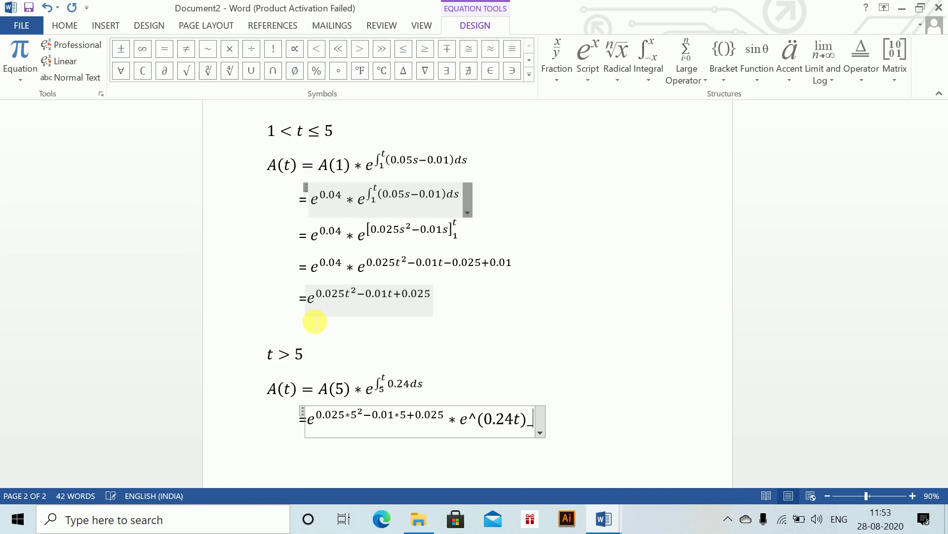
text(_5^t)
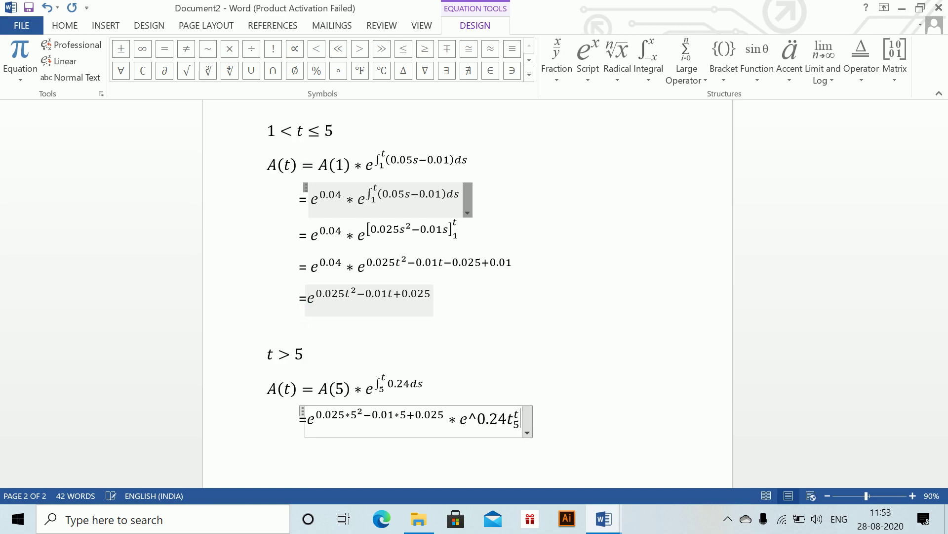
key(space)
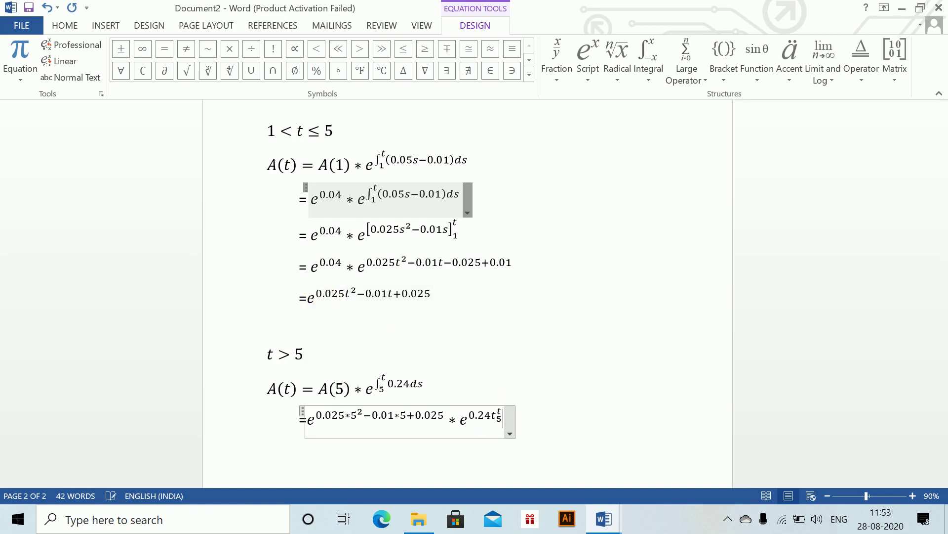
Enclose 0.24t in the last exponent in square brackets, in front of the limits 5 and t.
click(496, 420)
text(])
key(Left)
key(Left)
key(Left)
key(Left)
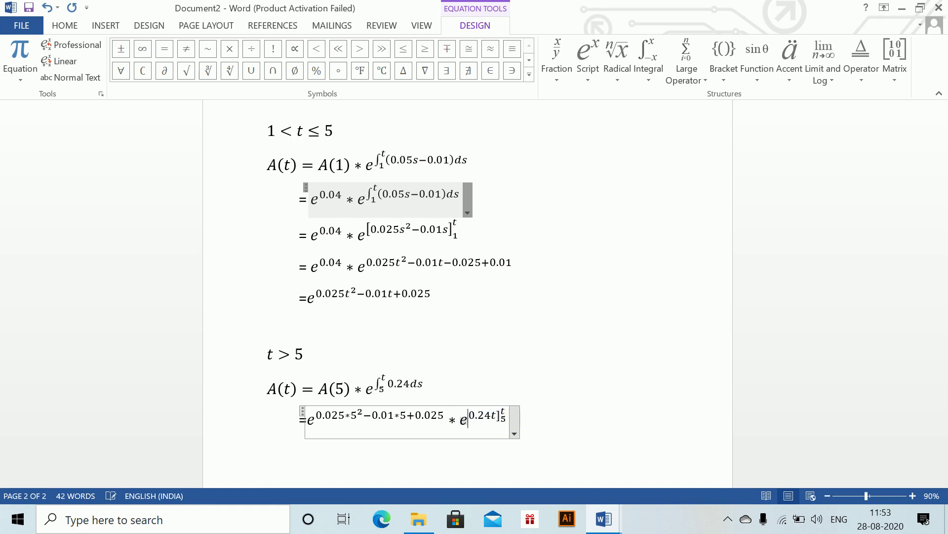
text([)
Add an indented line below with an equals sign and an inline equation starting with e raised to 0.6.
click(586, 430)
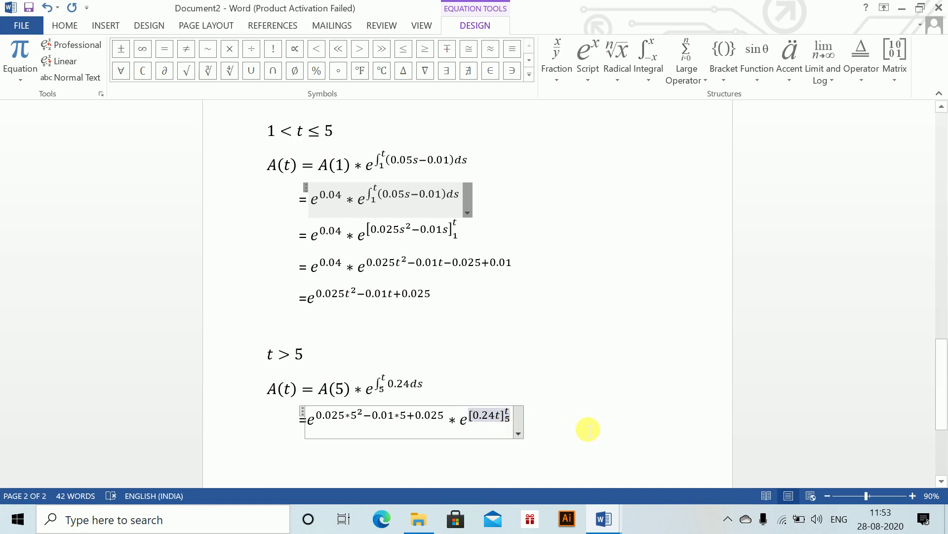
key(Tab)
text(=)
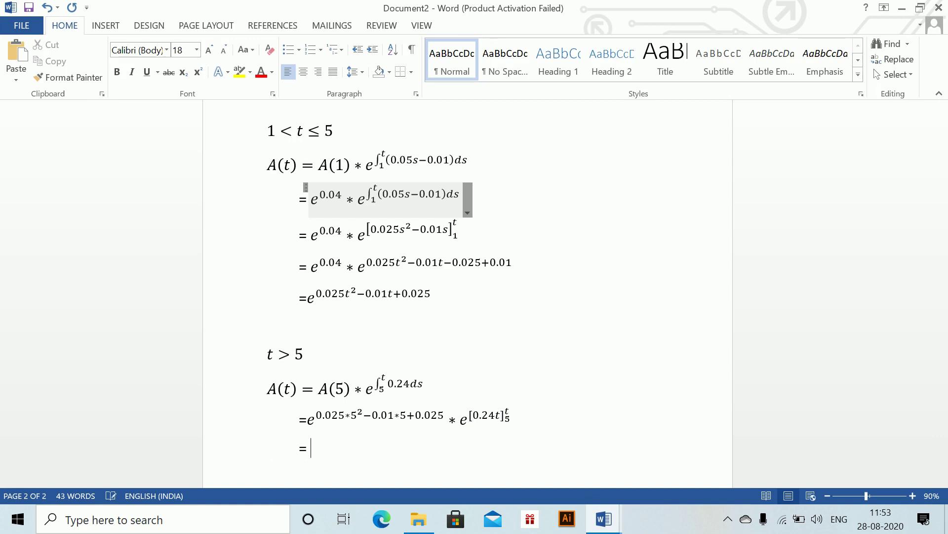
key(alt+equal)
text(e)
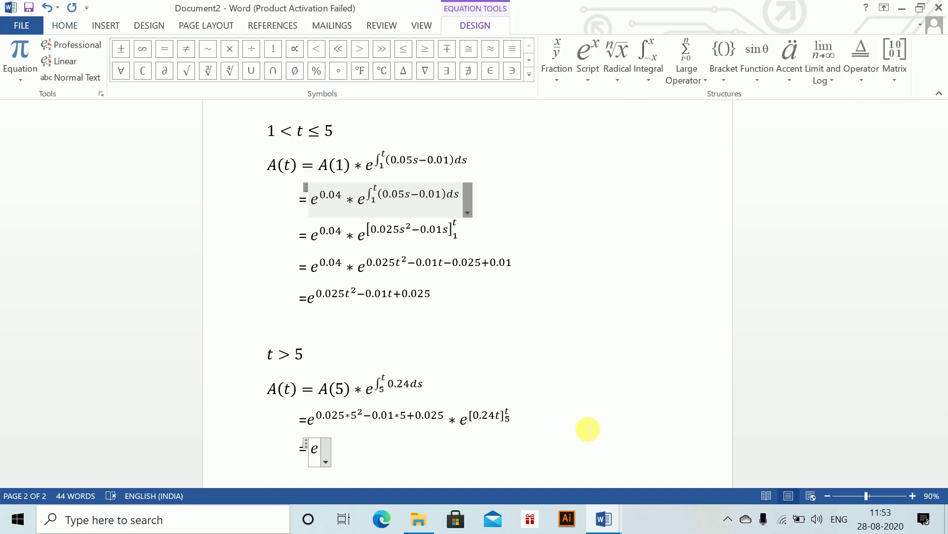
text(^0.6 )
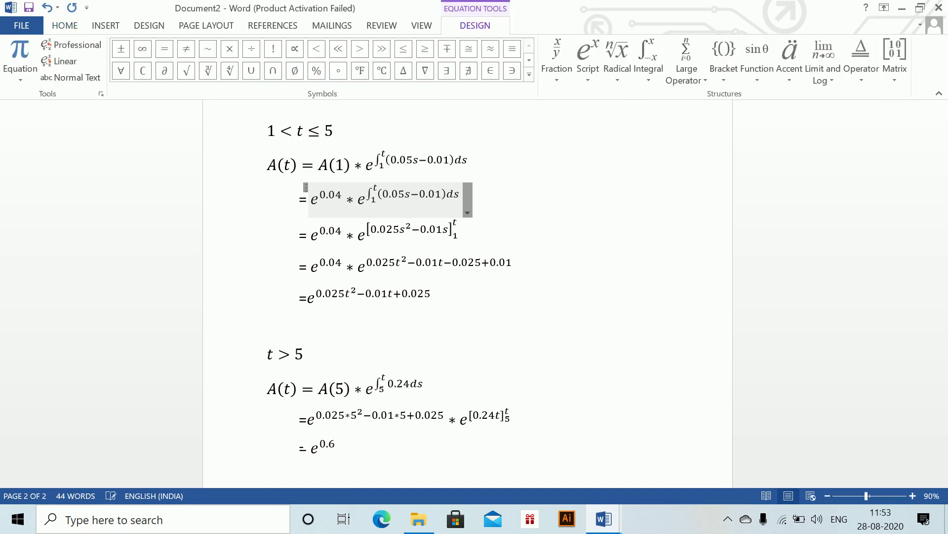
Append e with the exponent 0.24t − 1.2 to the e^0.6 equation and start a new line.
text(e^)
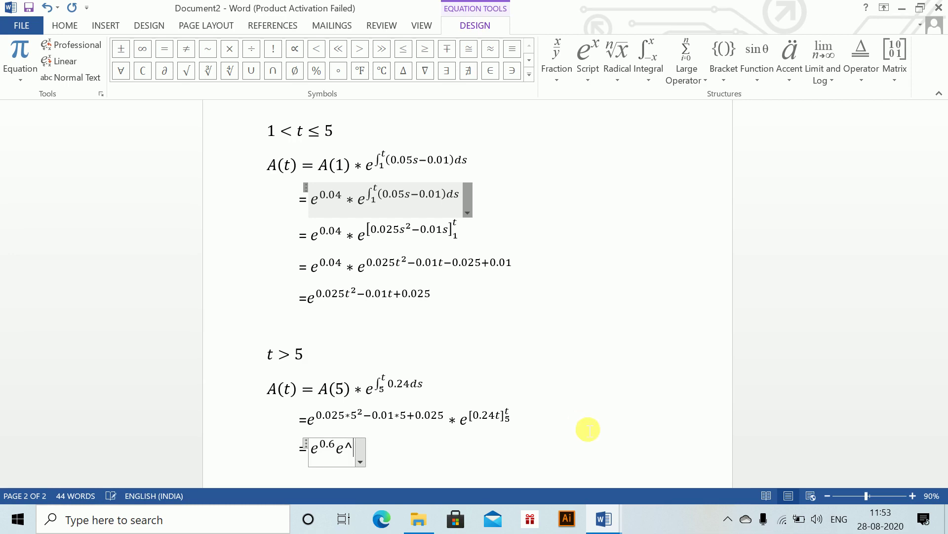
text((0.24t)
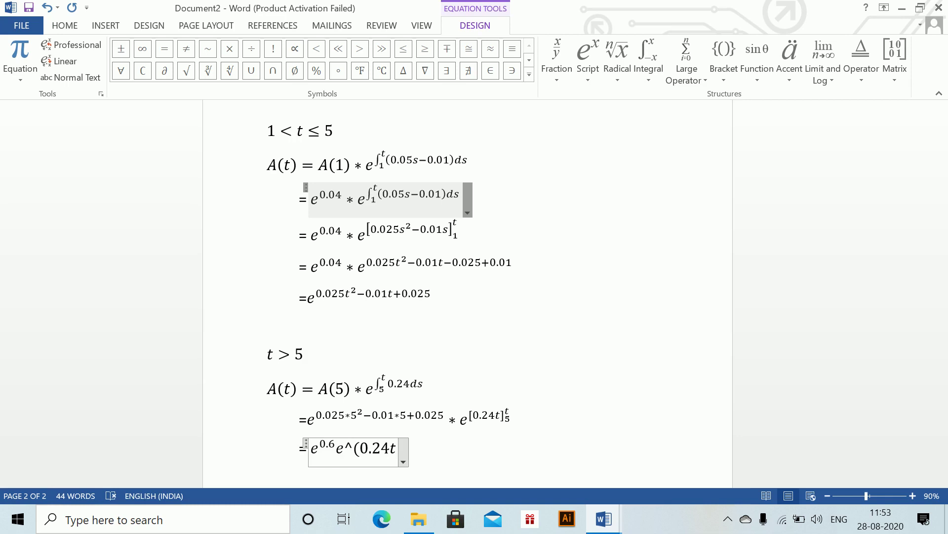
text(-12)
key(BackSpace)
text(.)
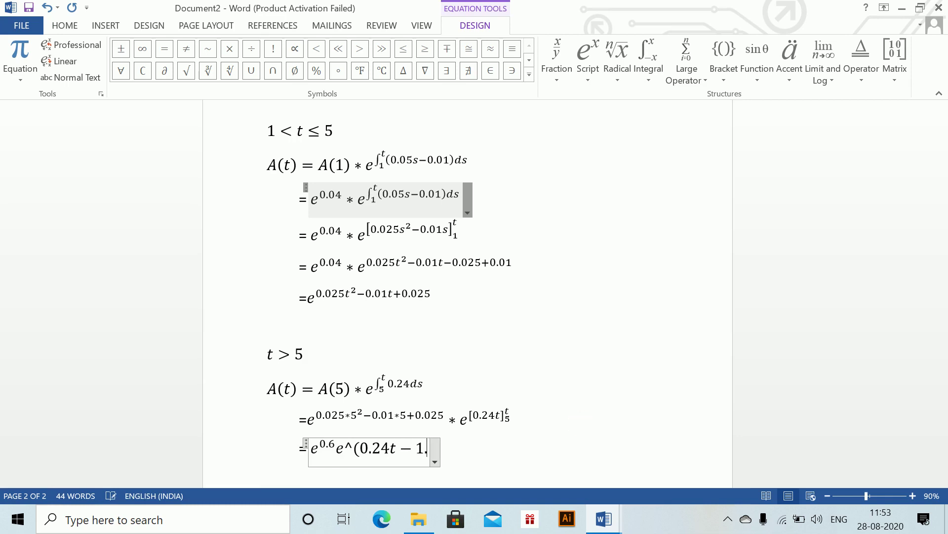
text(2))
key(Right)
key(Return)
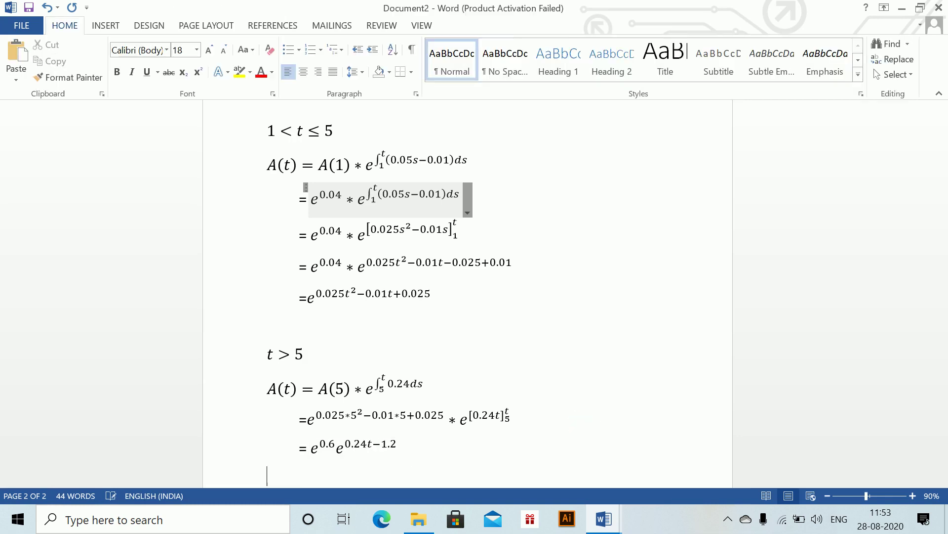
Add an indented line with an equals sign and an inline equation of e raised to 0.24t − 0.6.
key(Tab)
text(=)
key(alt+equal)
text(e^)
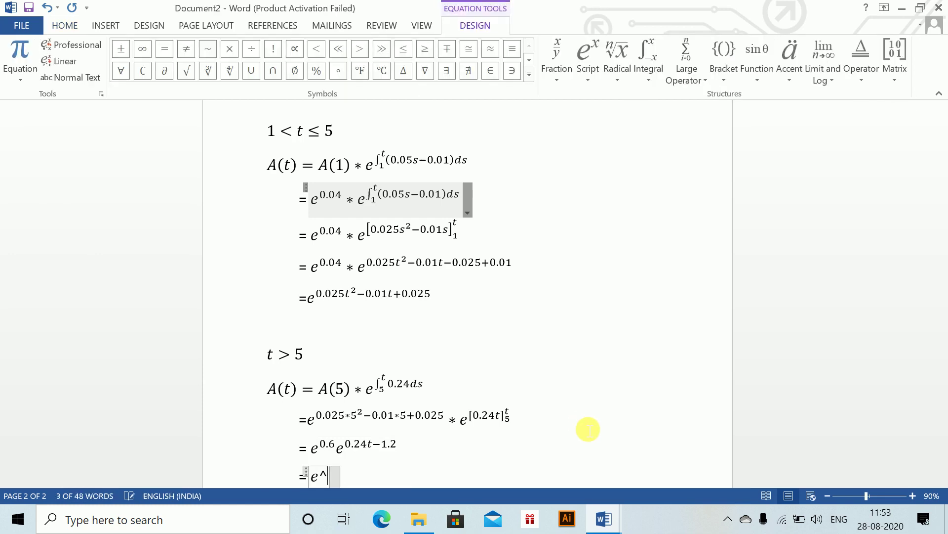
text((0.2)
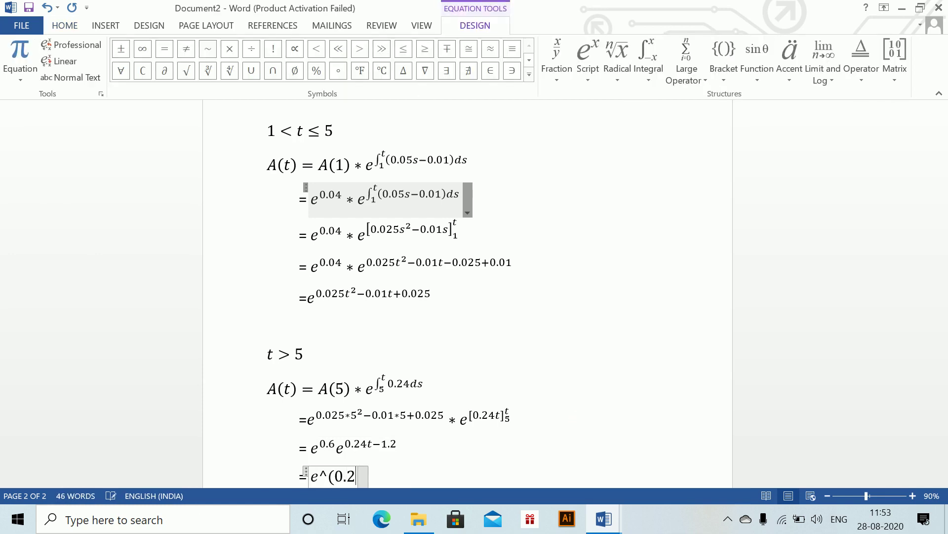
text(4t-)
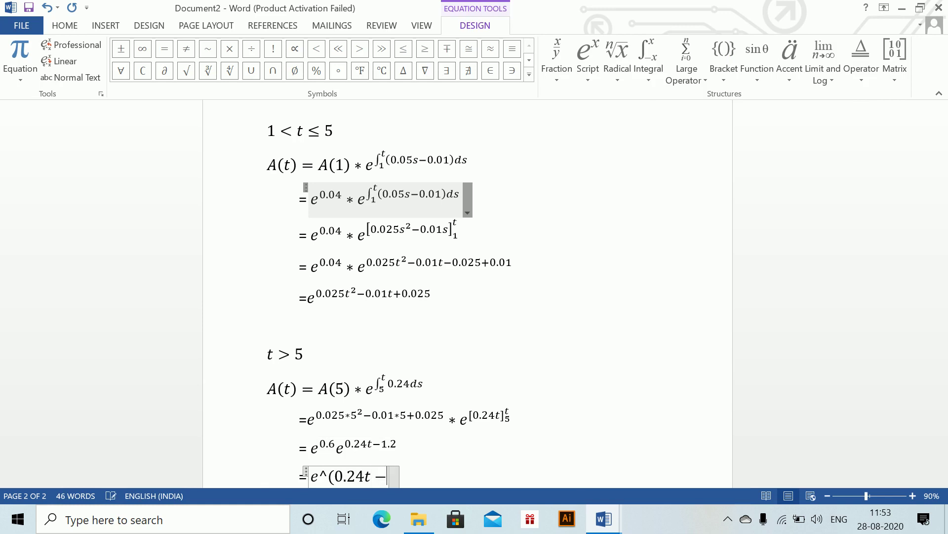
text(0.6))
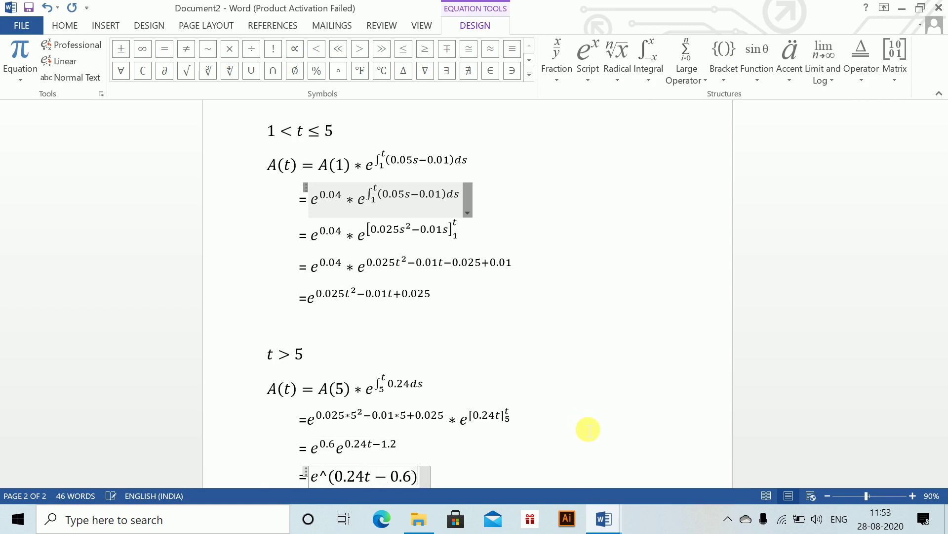
drag(942, 357, 942, 403)
click(479, 336)
Check part (ii) of Question 2 in the Word Class 2 document and start its answer in Document2 with "(ii) PV =".
key(alt+Tab)
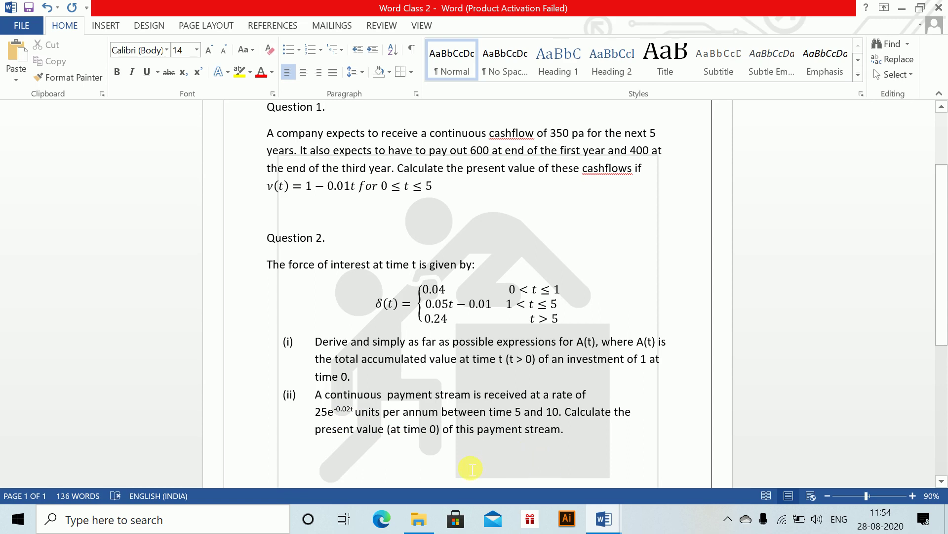
key(alt+Tab)
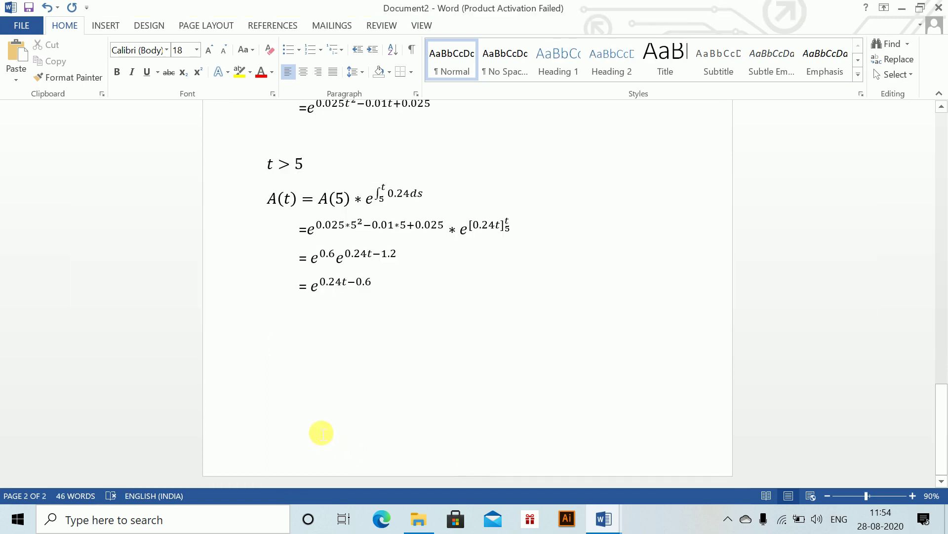
text((ii) )
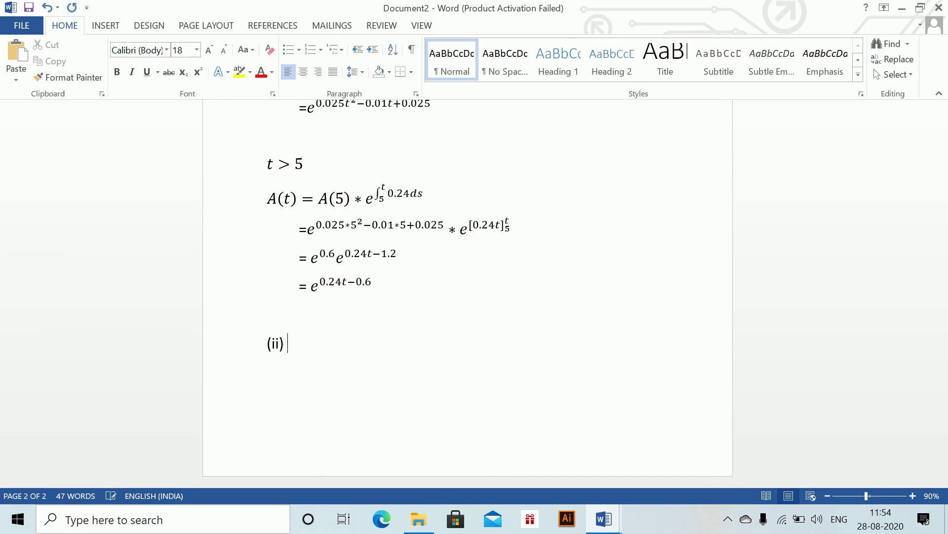
text(PV )
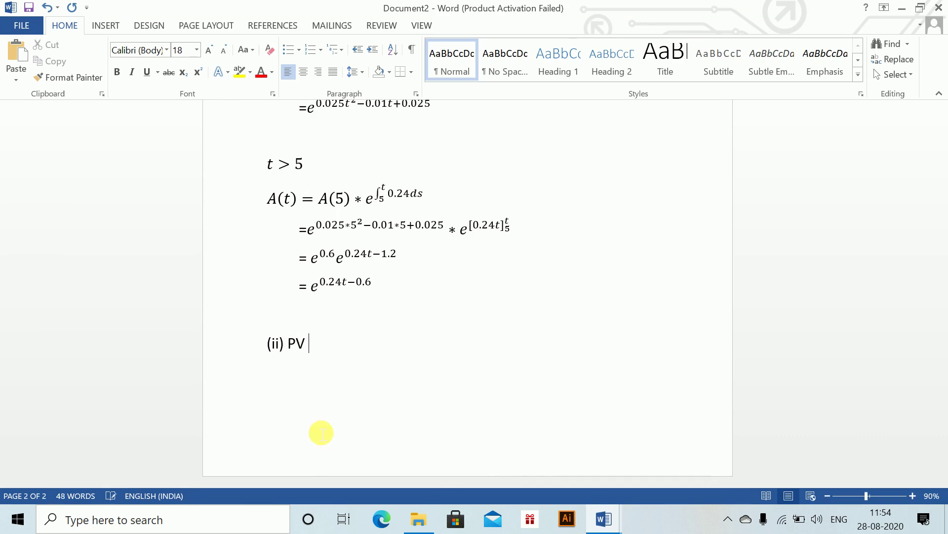
text(=)
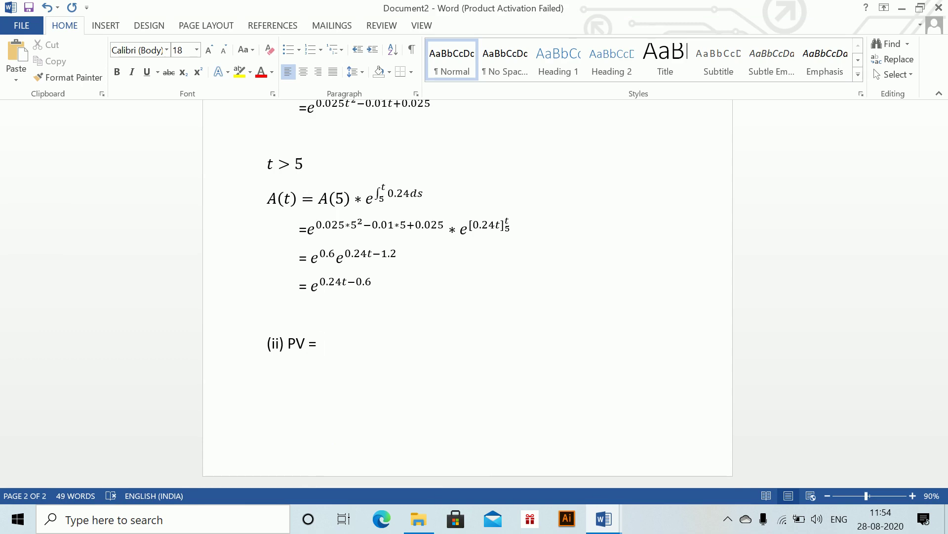
Insert an inline equation after "PV =" with an integral from 5 to 10.
key(alt+equal)
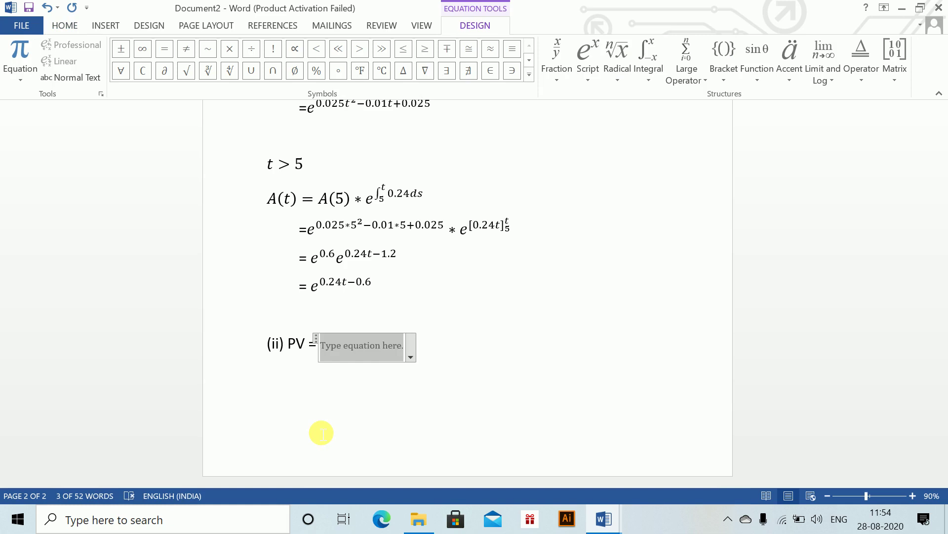
text(\int)
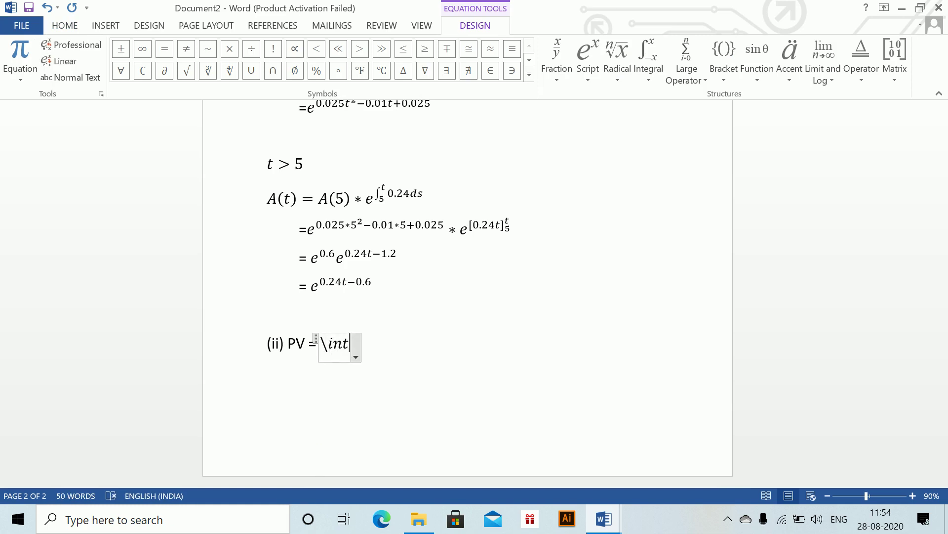
key(space)
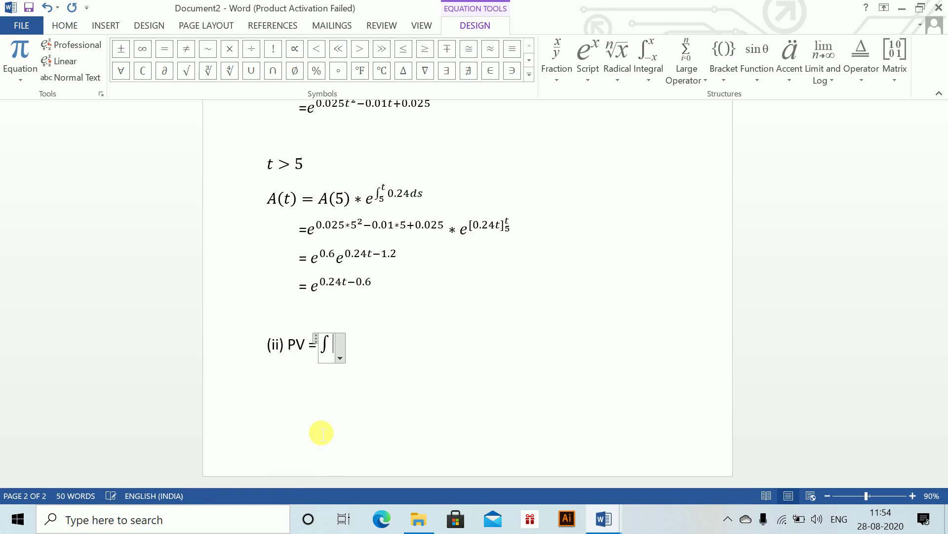
text(_5^10 )
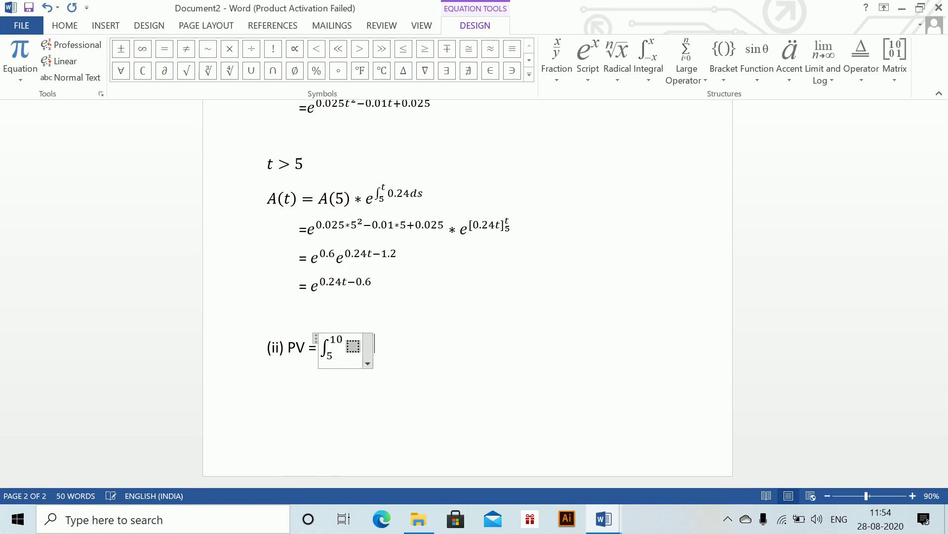
Fill the integral with the integrand 25e^(−0.02t) v(t) dt.
text(25e^(-)
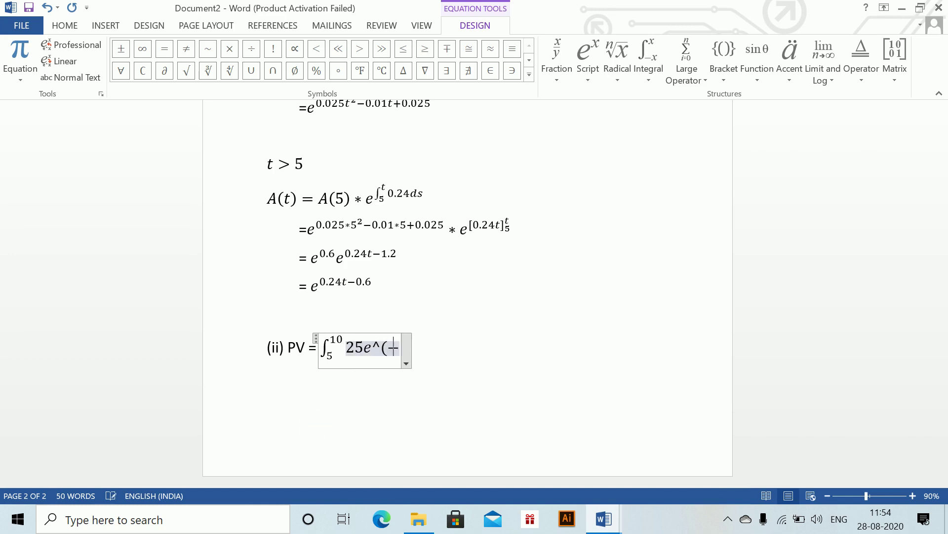
text(0.02)
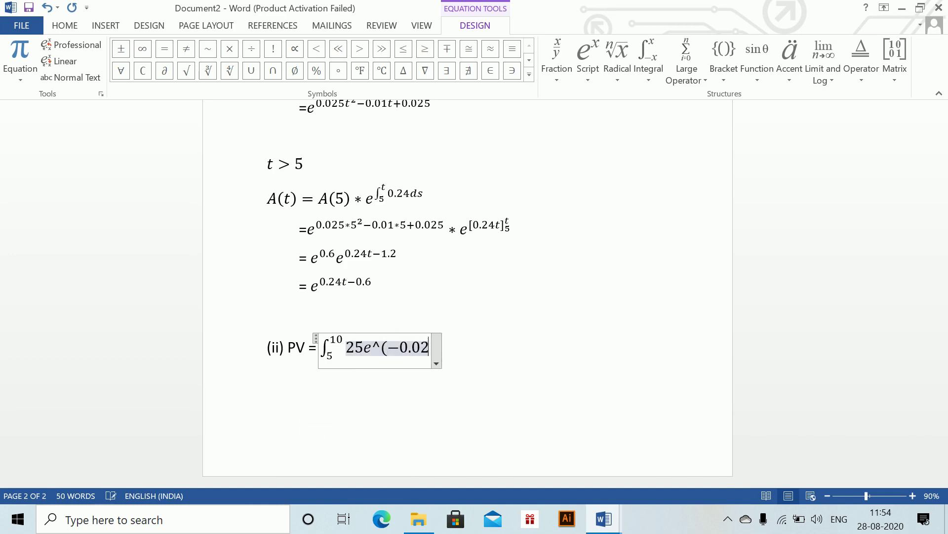
text(t) )
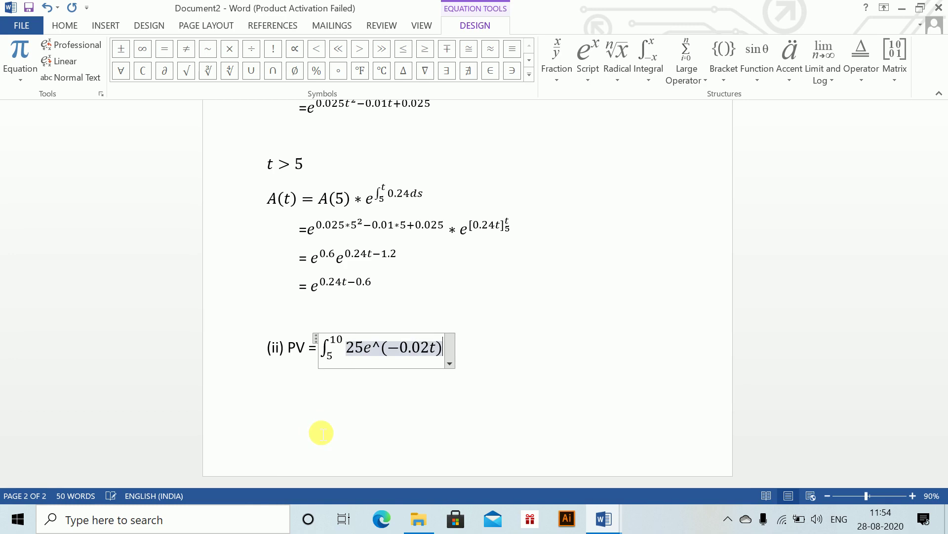
text(dt)
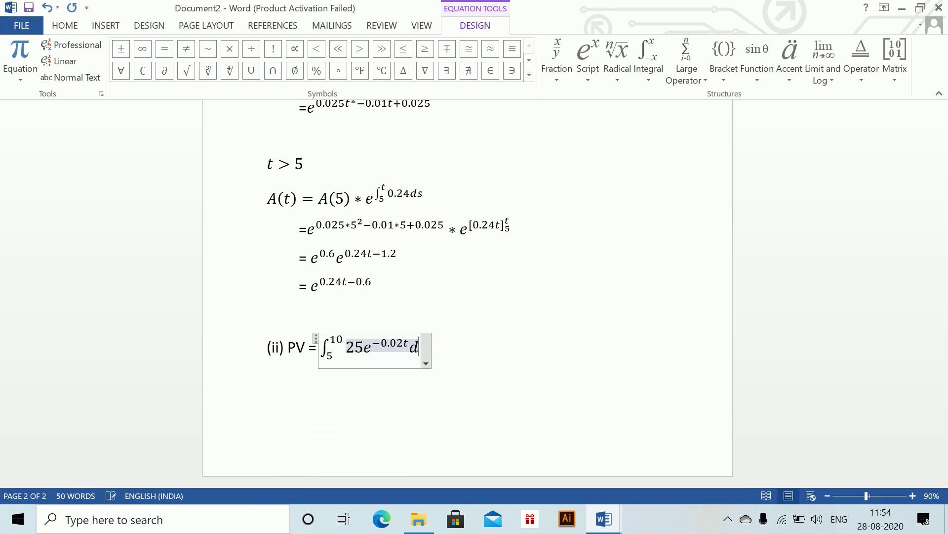
key(BackSpace)
key(BackSpace)
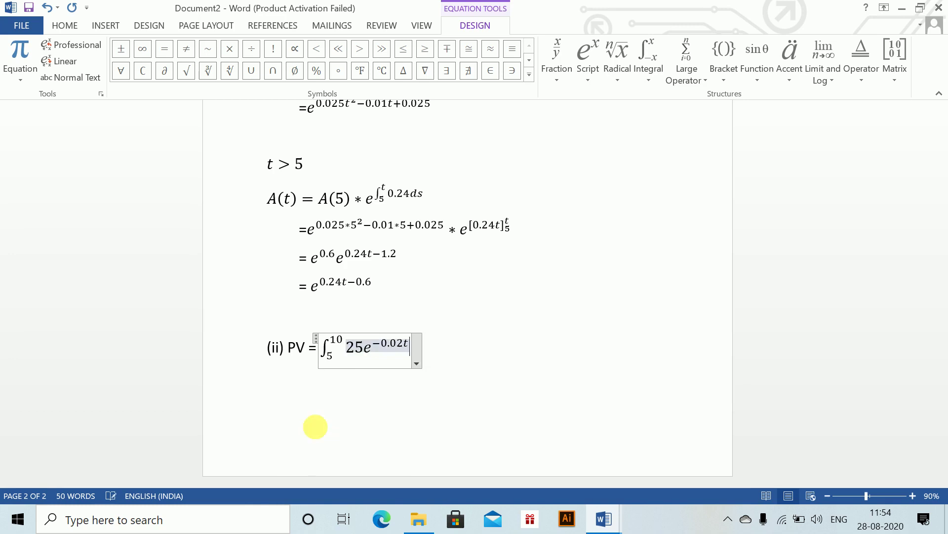
text(v)
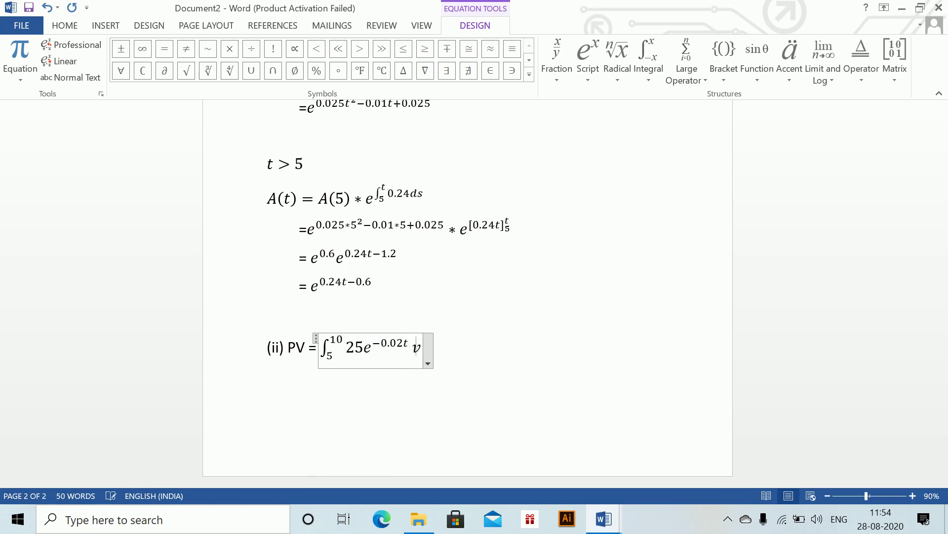
text((t))
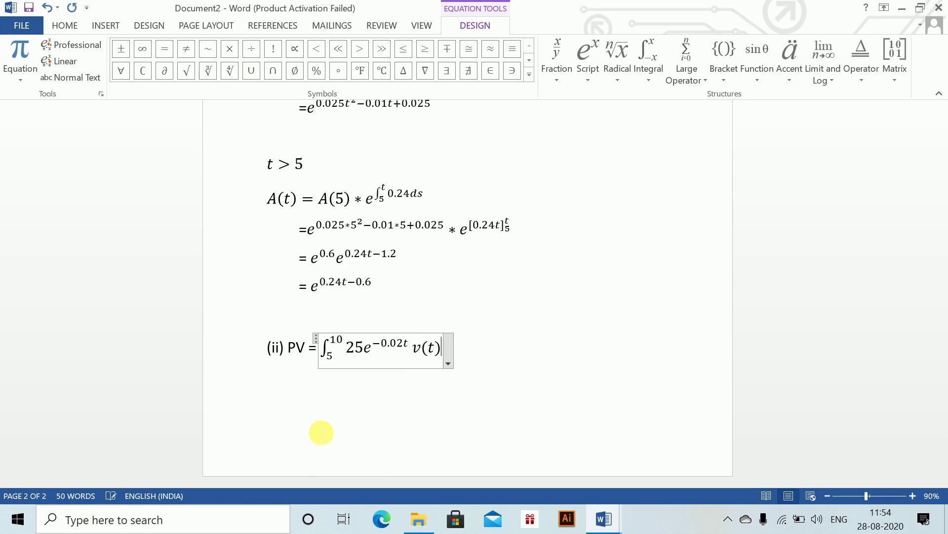
text(dt)
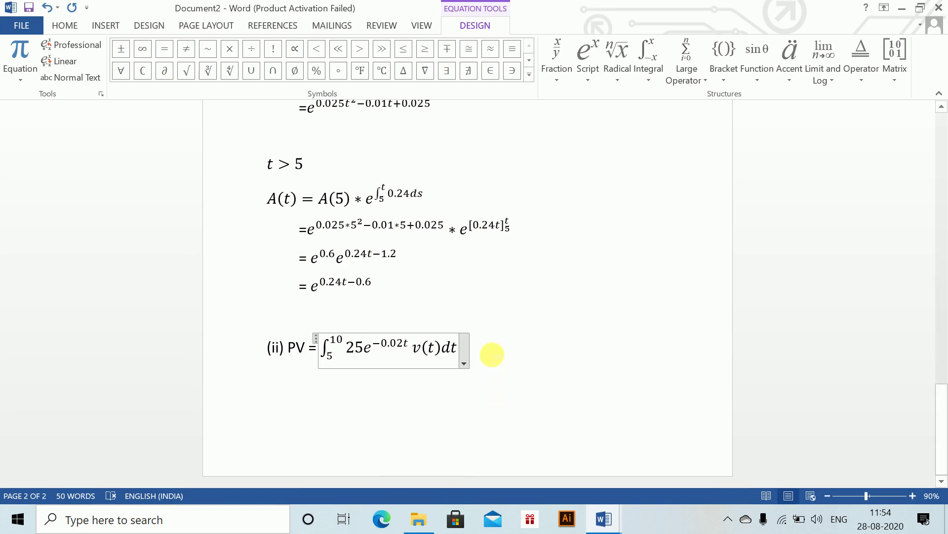
Add an indented line below the PV expression with an equals sign and an inline equation holding an integral from 5 to 10.
click(492, 351)
key(Return)
text(=)
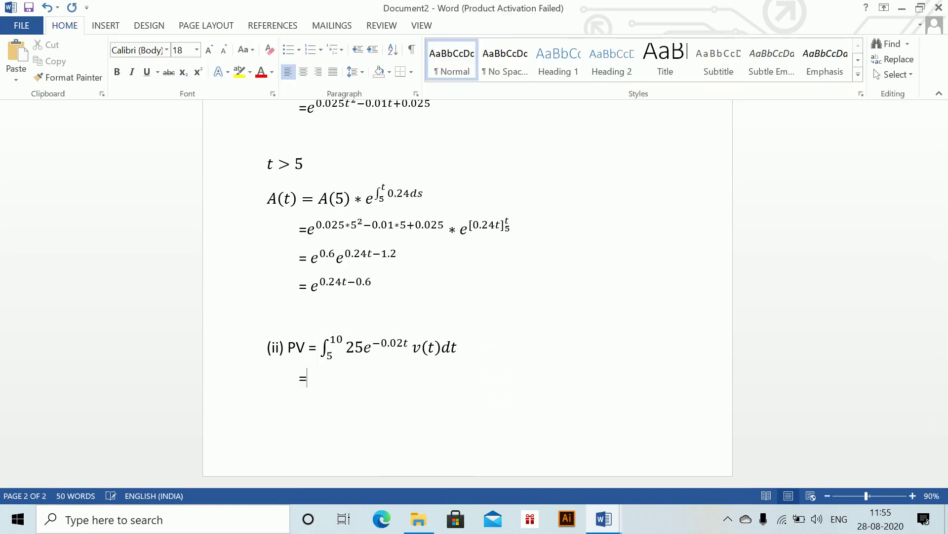
key(alt+equal)
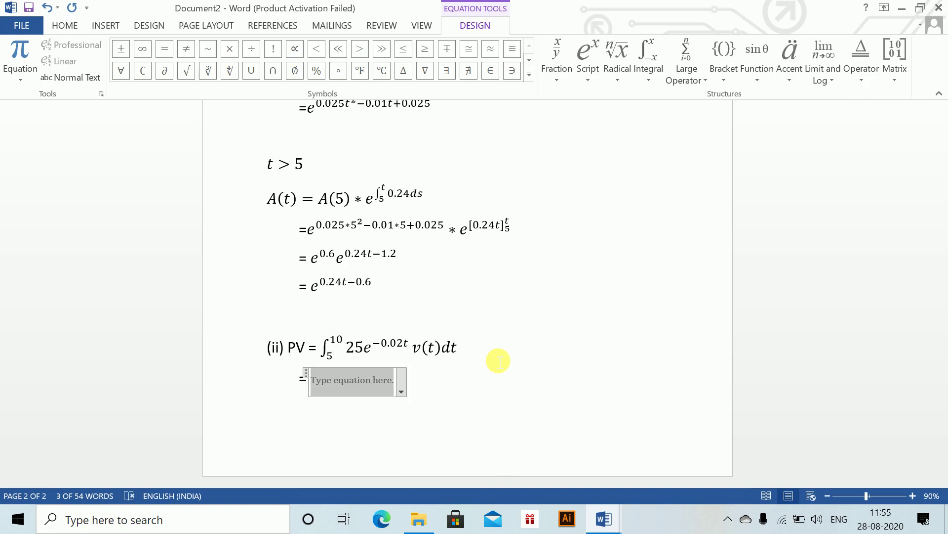
text(\int )
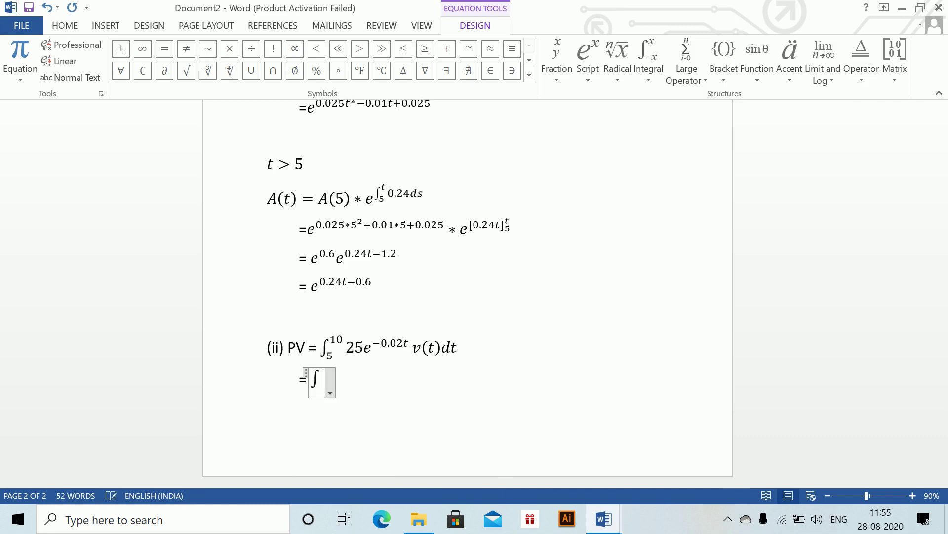
text(_)
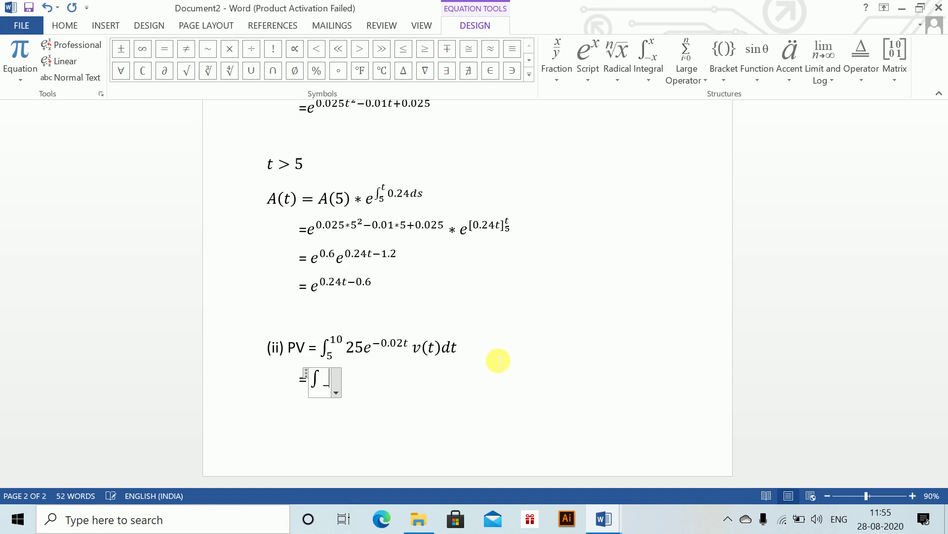
text(5^10 )
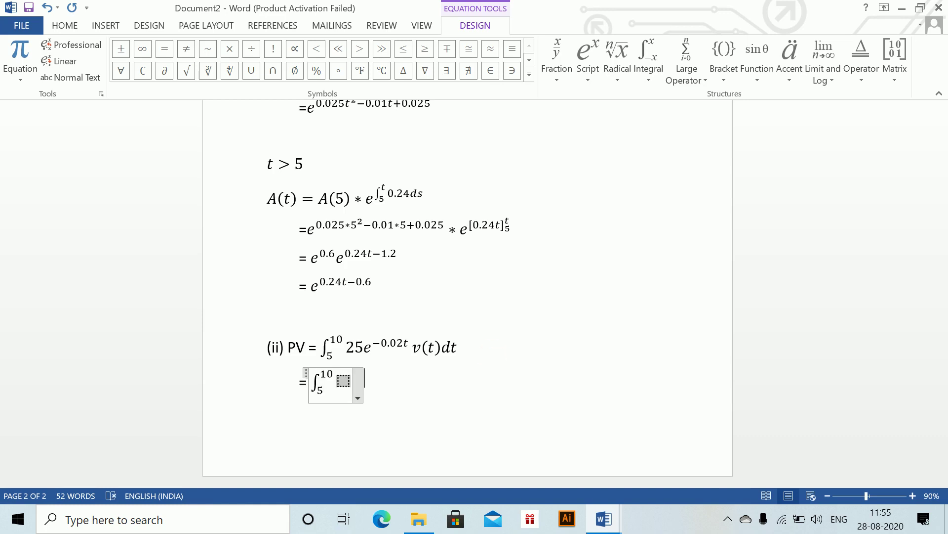
Begin the new integral's integrand with 25e^(−0.02t).
text(25e)
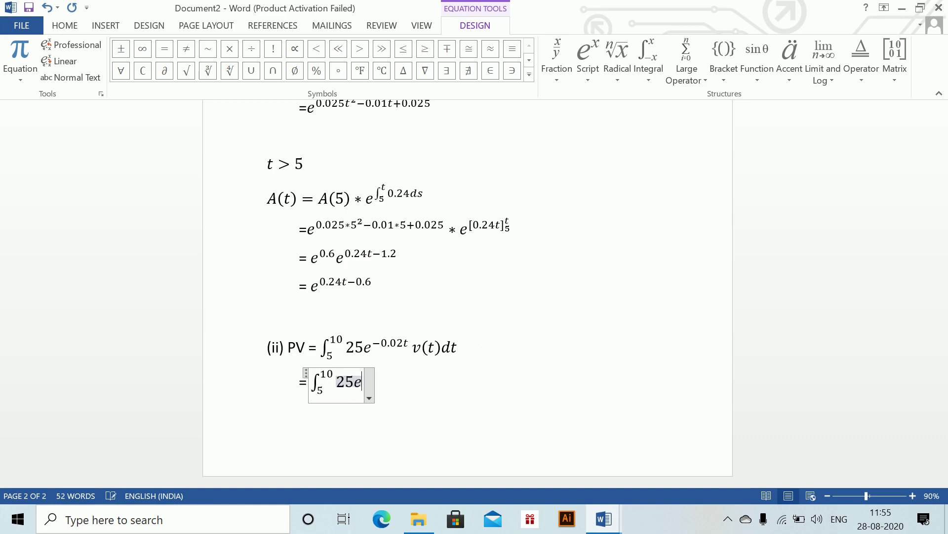
text(^(-0.02)
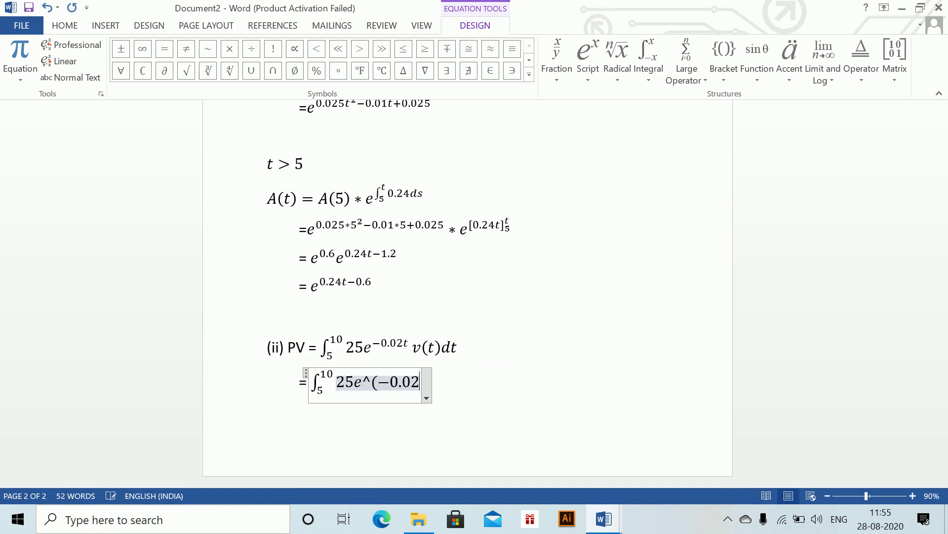
text(t))
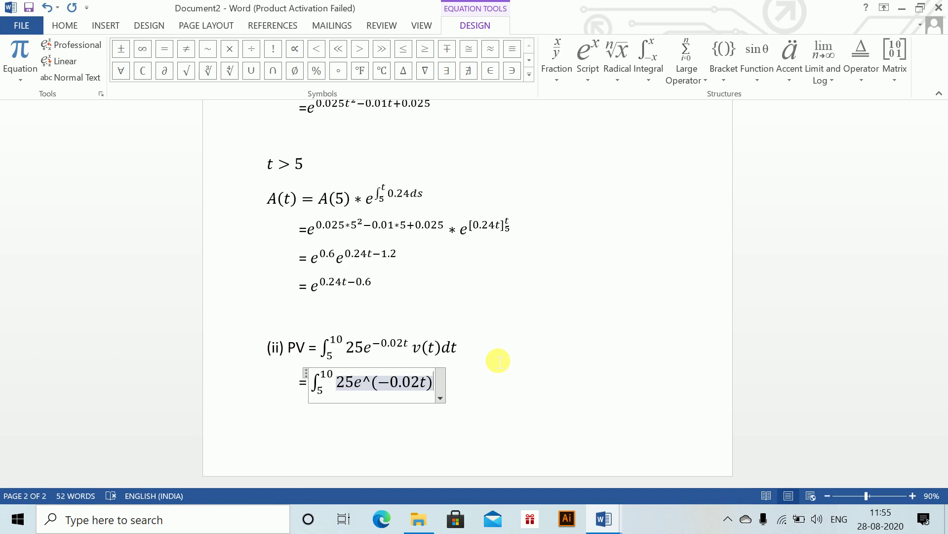
key(Right)
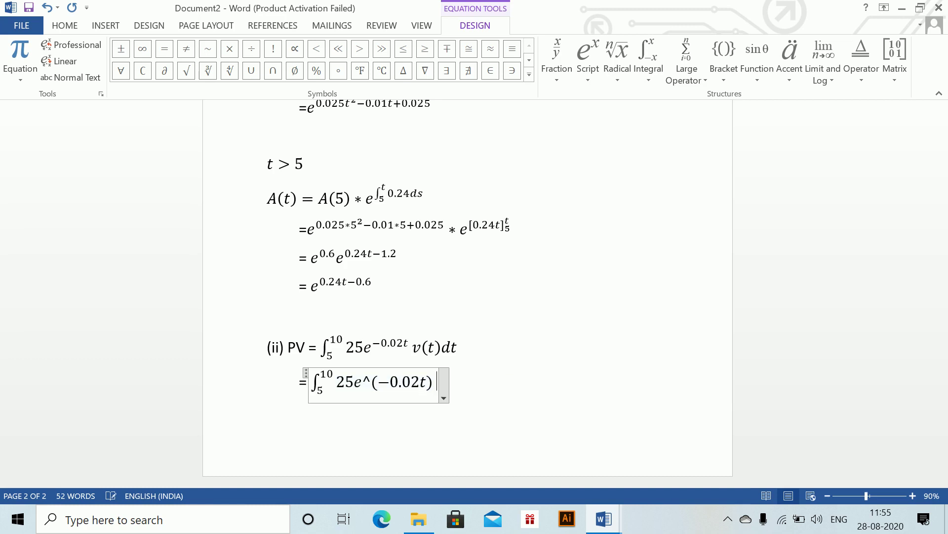
Complete the integrand with the factor e^(−0.24t + 0.6) followed by dt.
text(e)
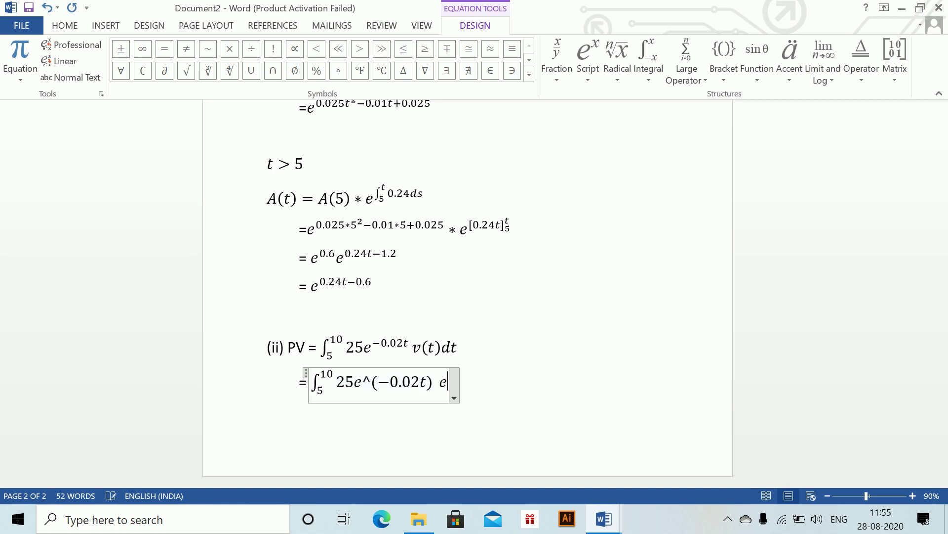
text(^(-0)
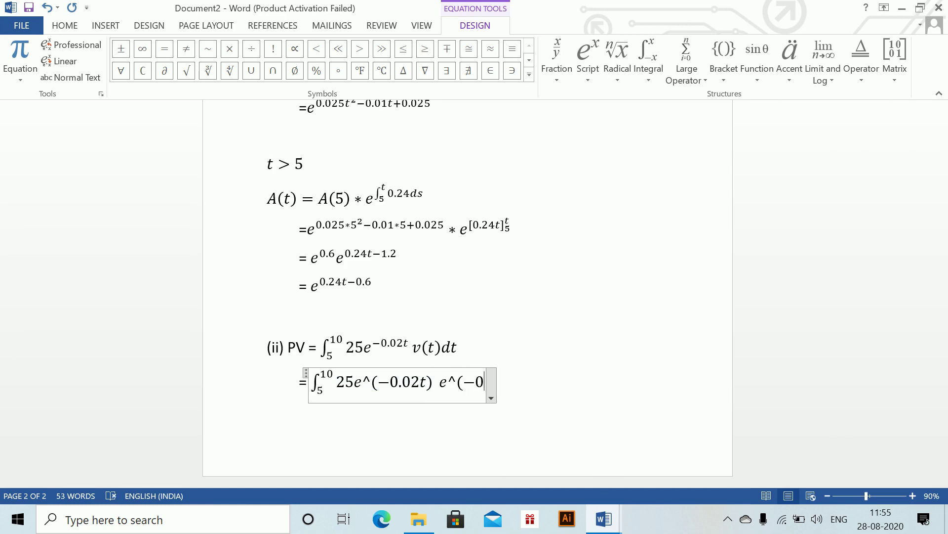
text(.24)
text(t -)
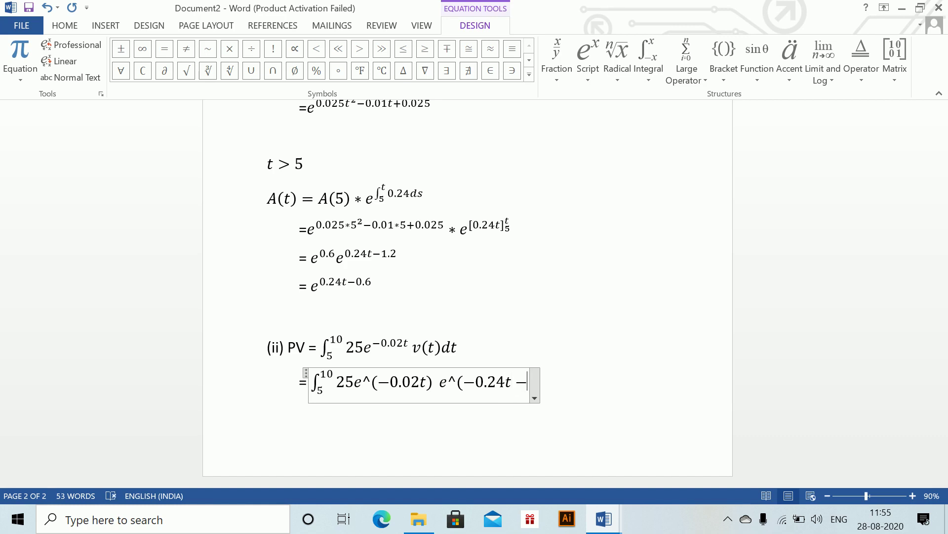
key(BackSpace)
key(BackSpace)
text(+)
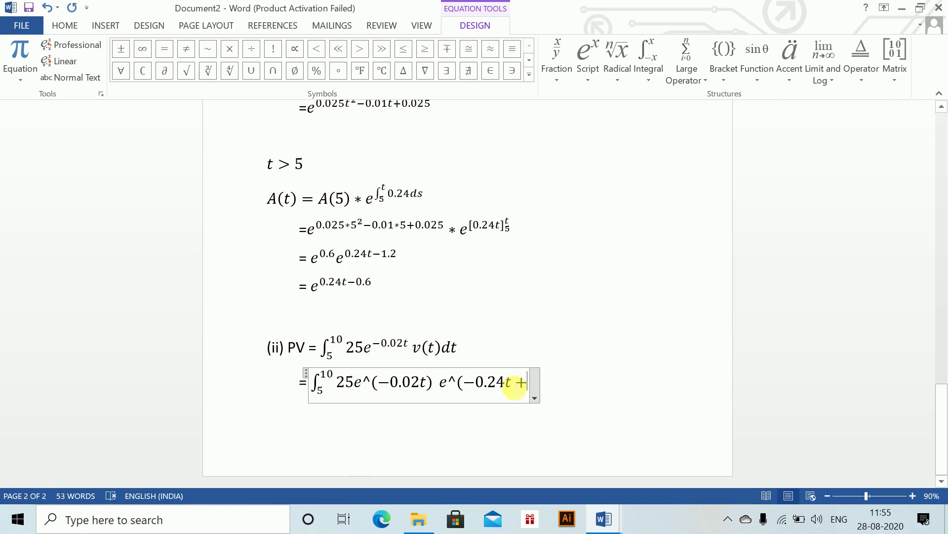
text( 0.6))
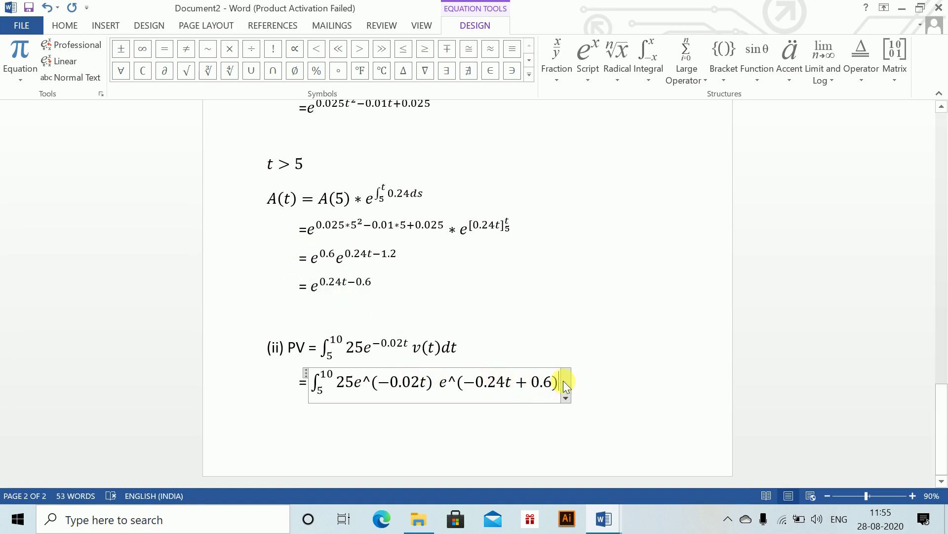
text(dt)
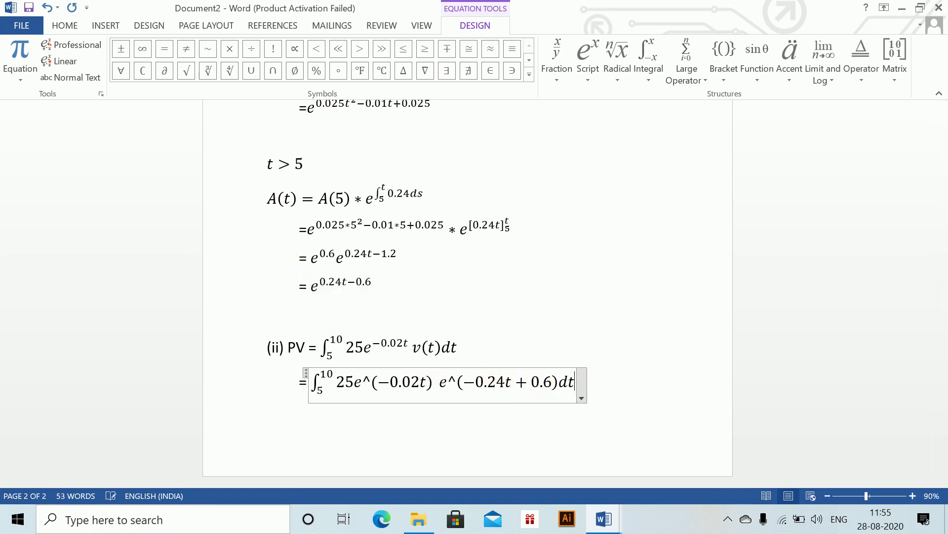
Insert a page break and start a line with an equals sign and an inline integral from 5 to 10.
key(ctrl+Return)
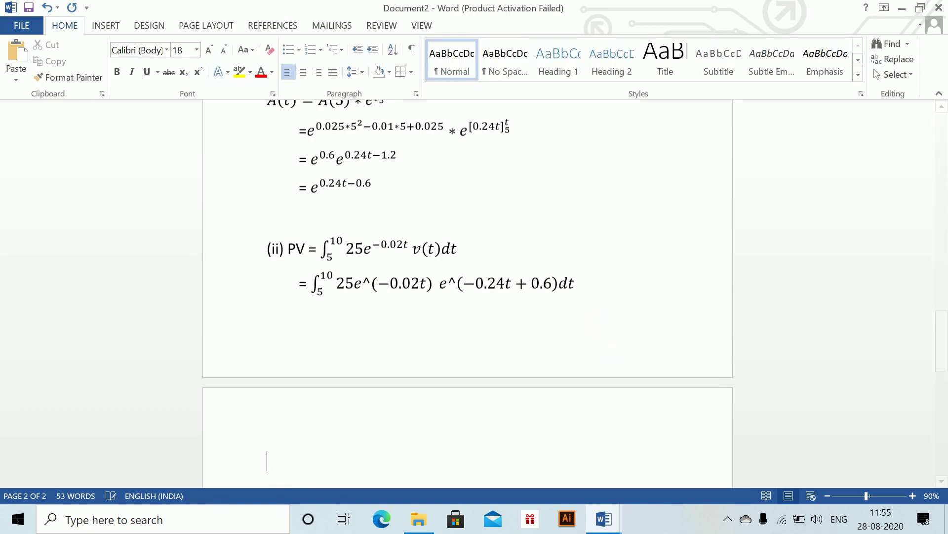
text(=)
key(alt+equal)
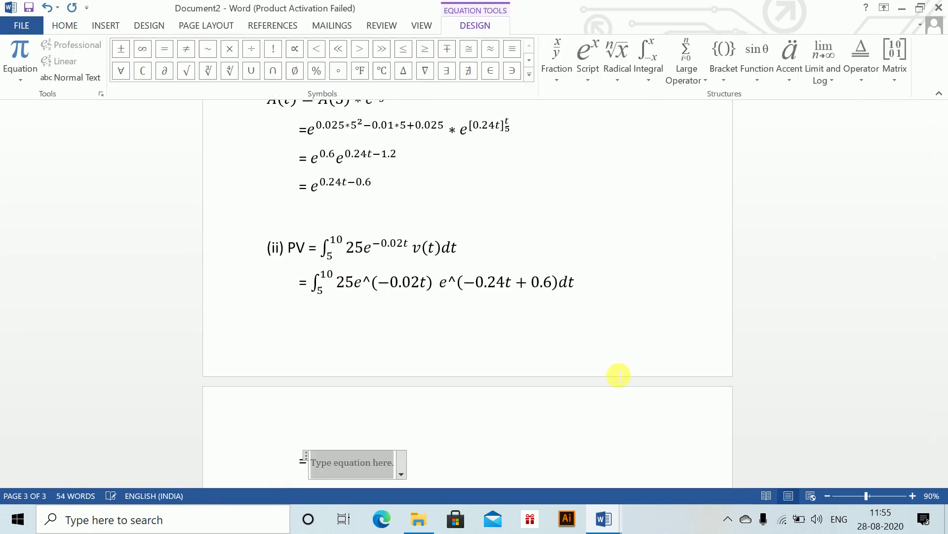
text(\int)
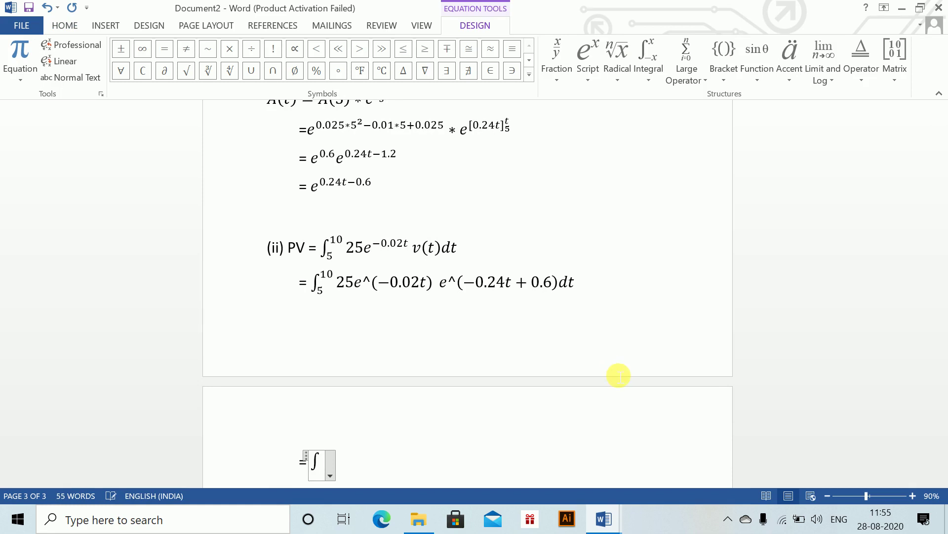
text(_5)
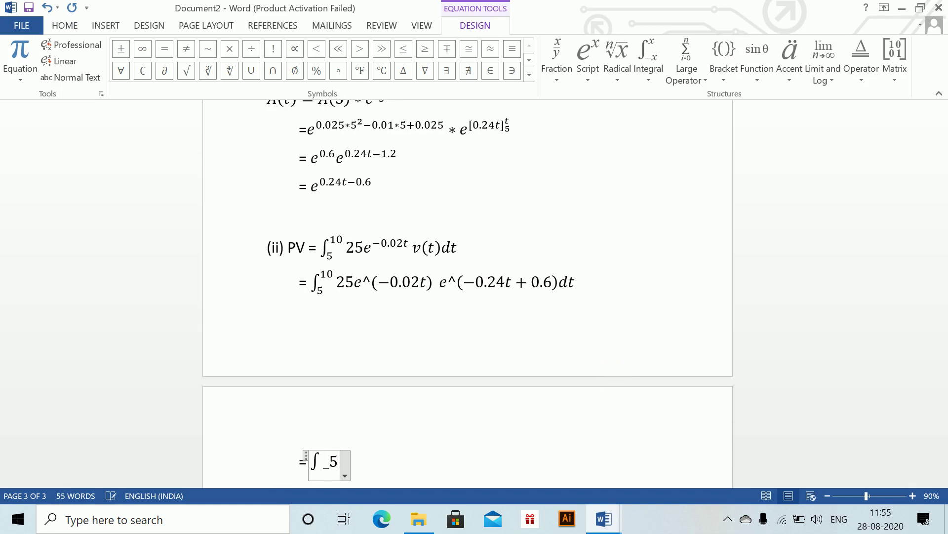
text(^10 )
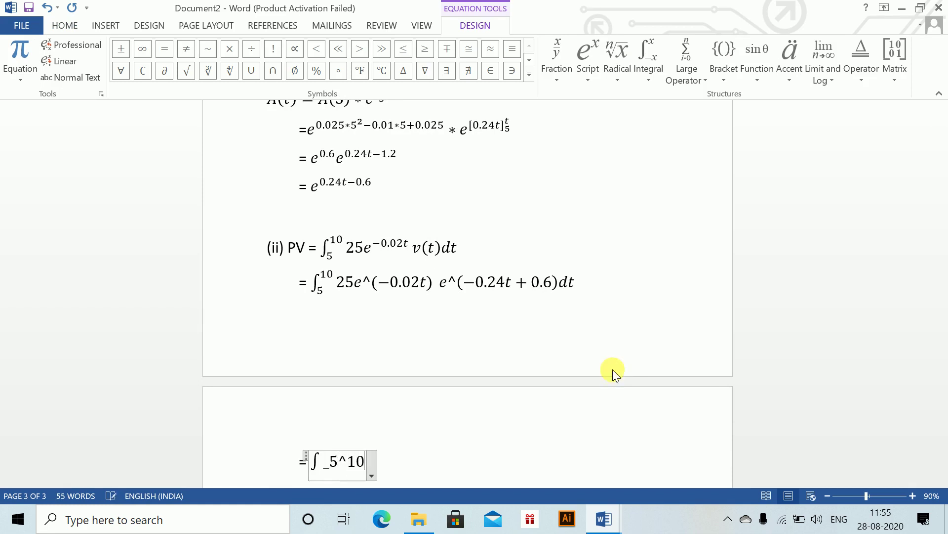
Fill the integral on the new page with e^(−0.26t) dt, keeping dt outside the exponent.
text(e^(-)
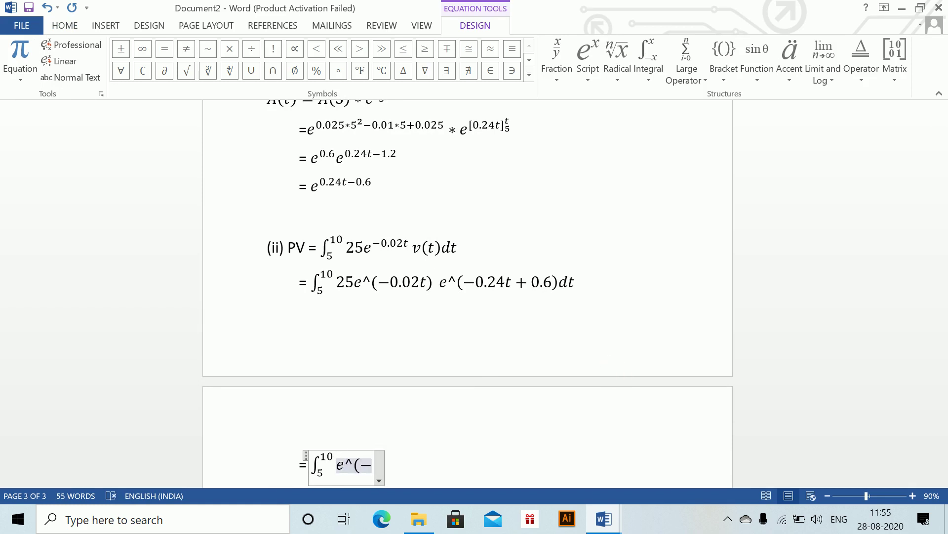
text(0.2)
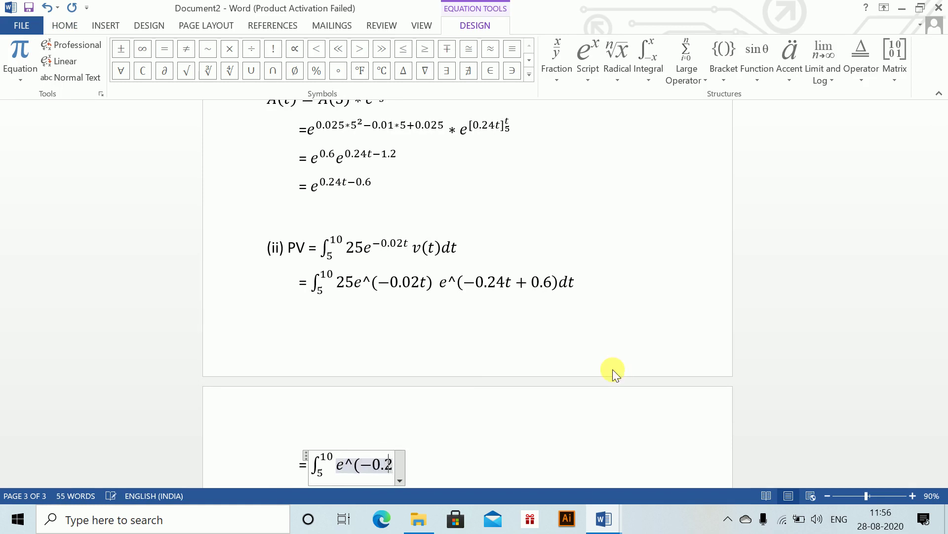
text(6t)dt)
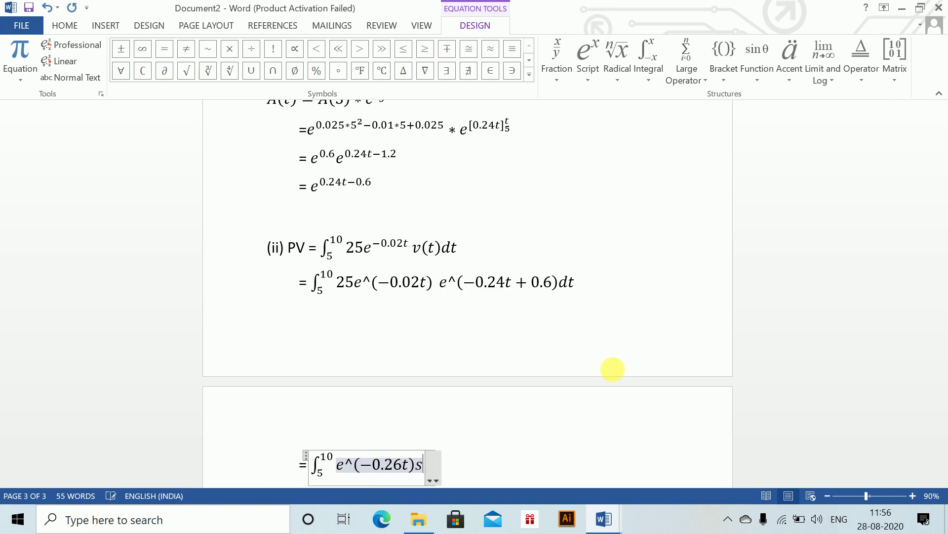
key(space)
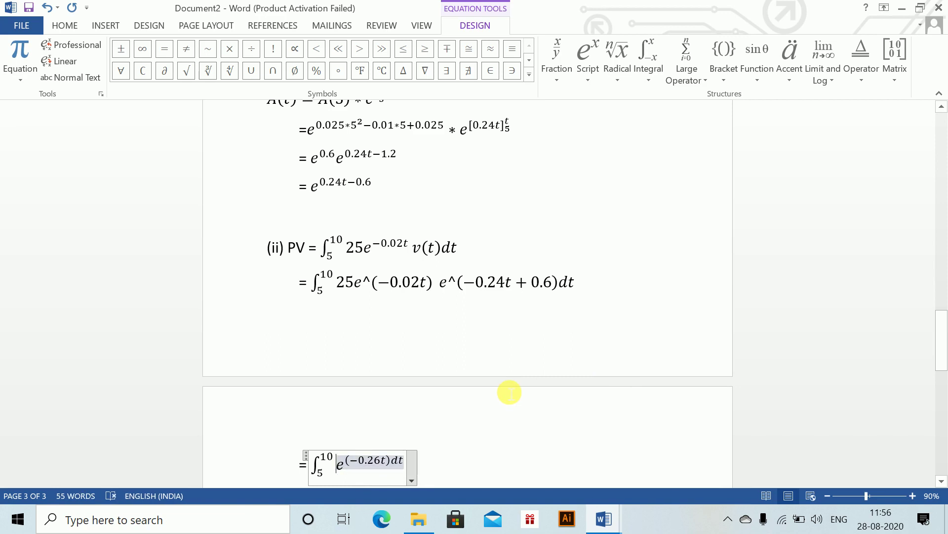
key(Home)
double_click(398, 465)
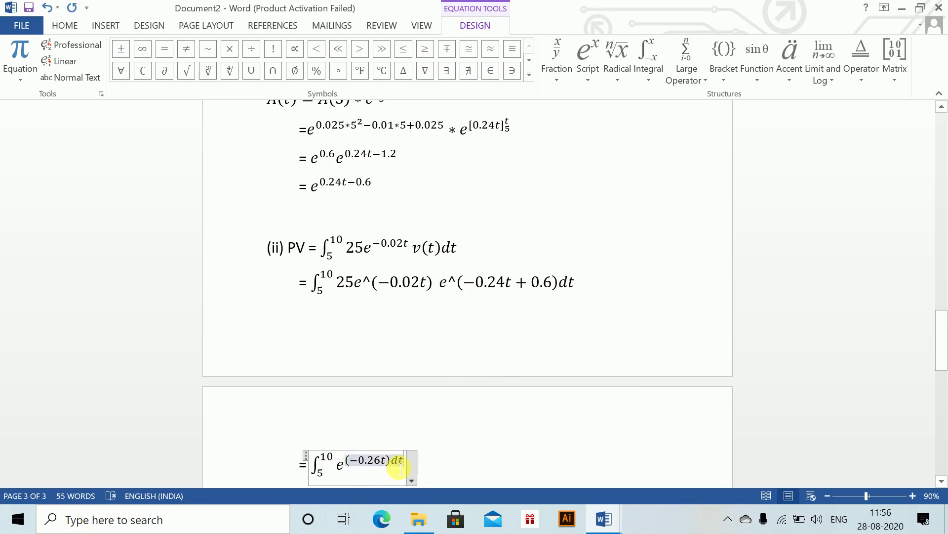
key(BackSpace)
key(BackSpace)
key(Right)
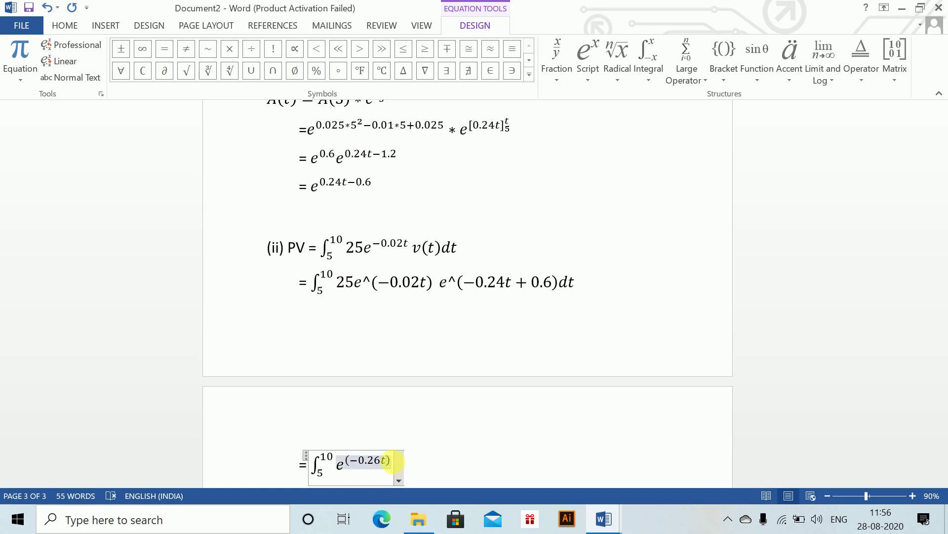
text(dt)
Insert the factor 25e^0.6 in front of the integral of e^(−0.26t).
click(315, 472)
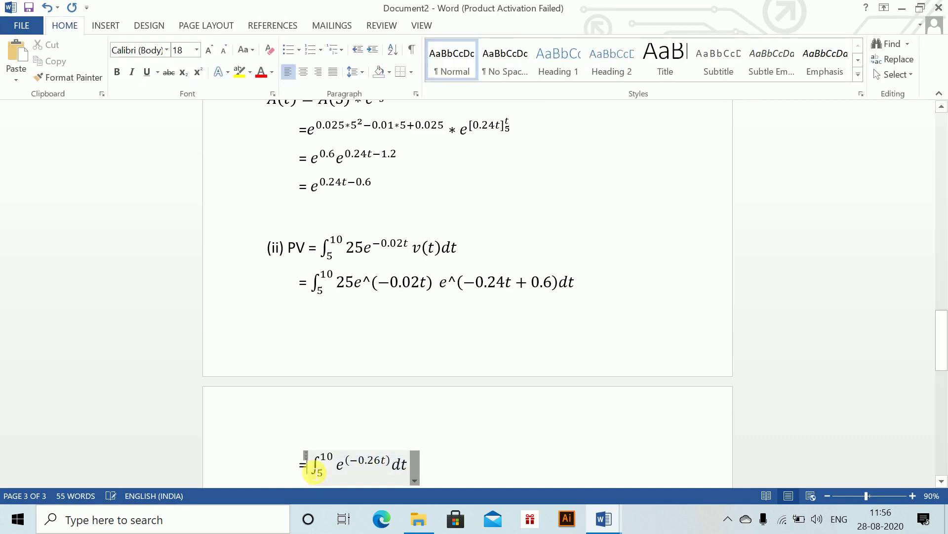
click(315, 472)
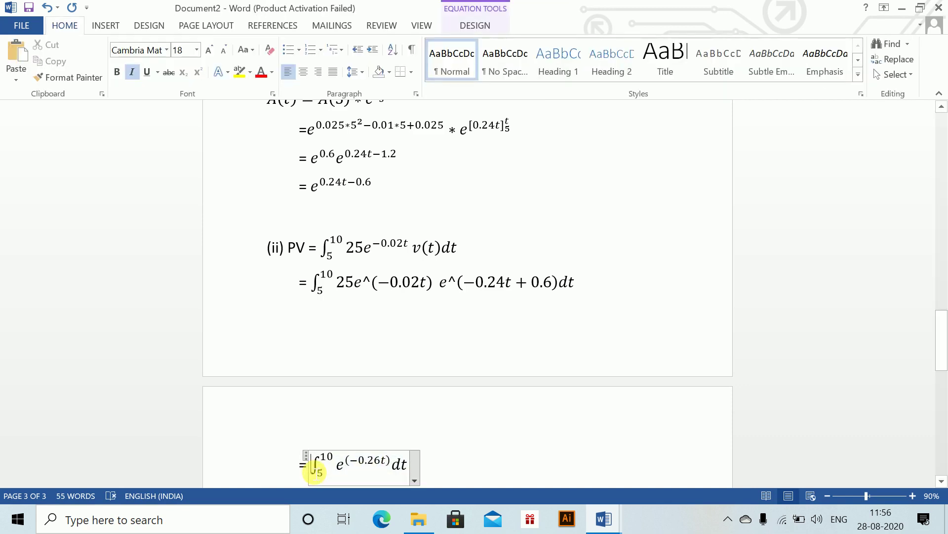
text(25e^0)
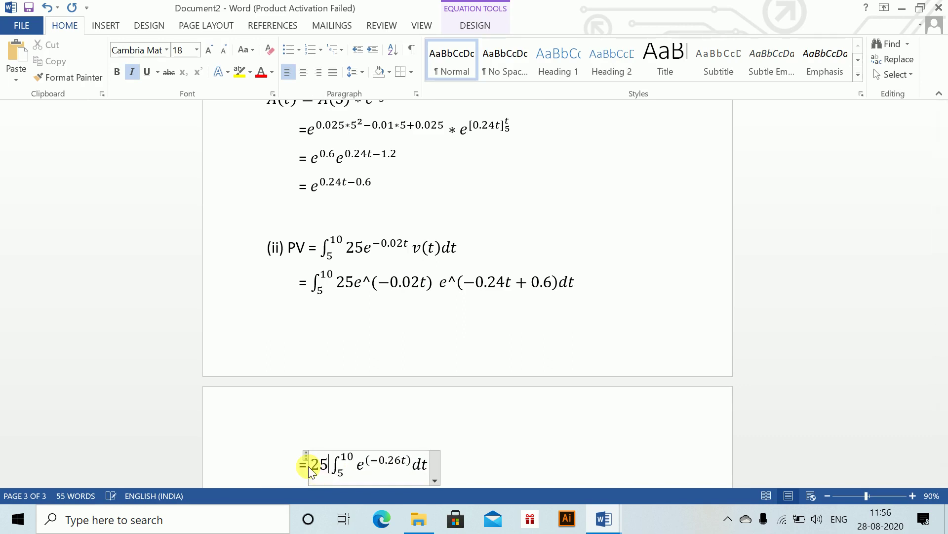
text(.6∫_5^10)
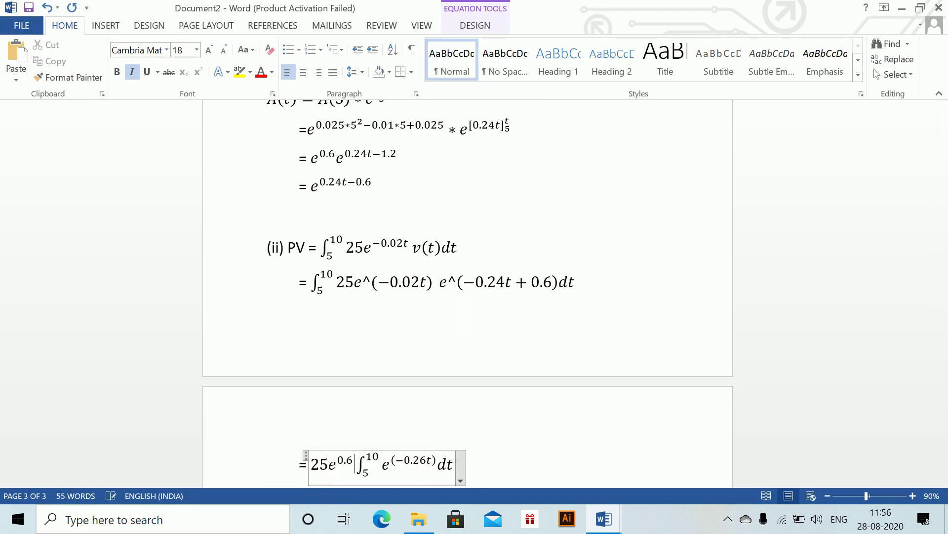
Start a new indented line with an equals sign and an inline equation beginning with 25e^0.6.
click(520, 469)
key(Return)
key(Tab)
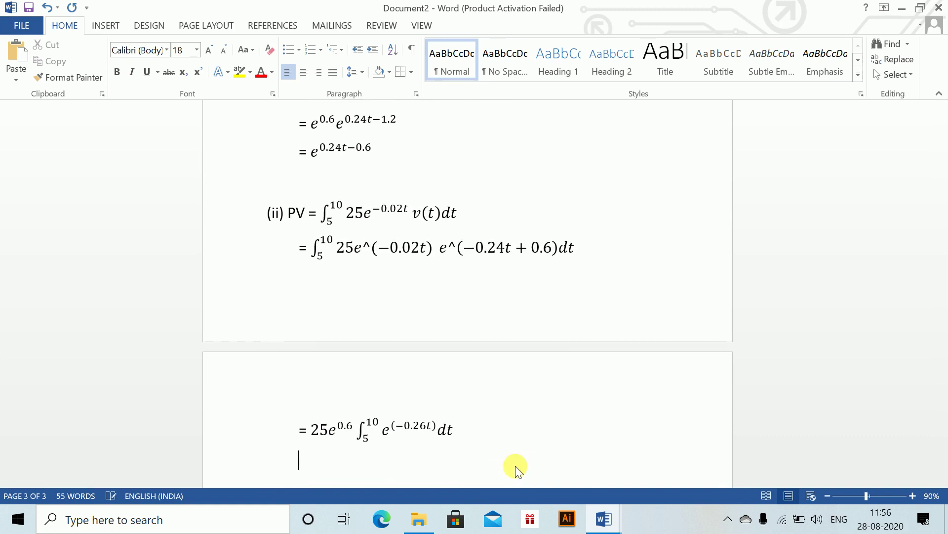
text(=)
key(alt+equal)
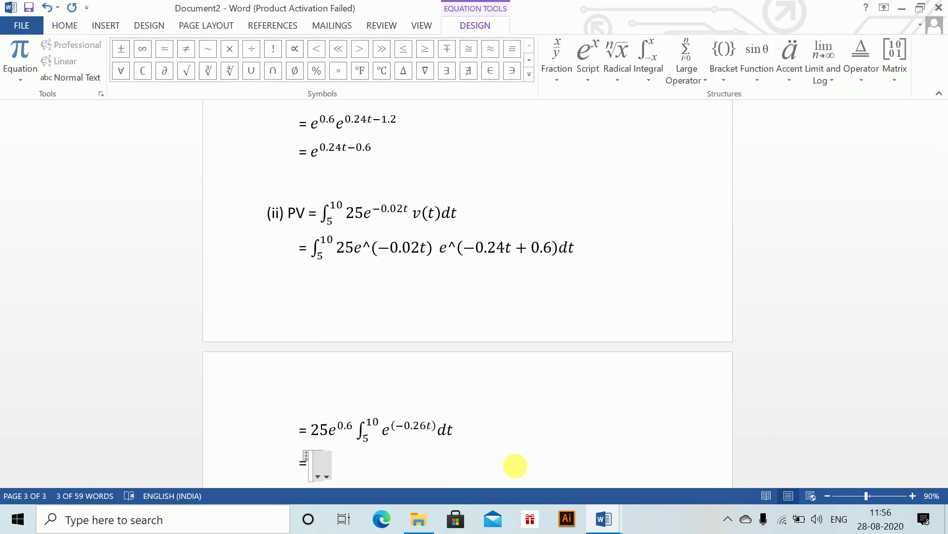
text(25e^0.)
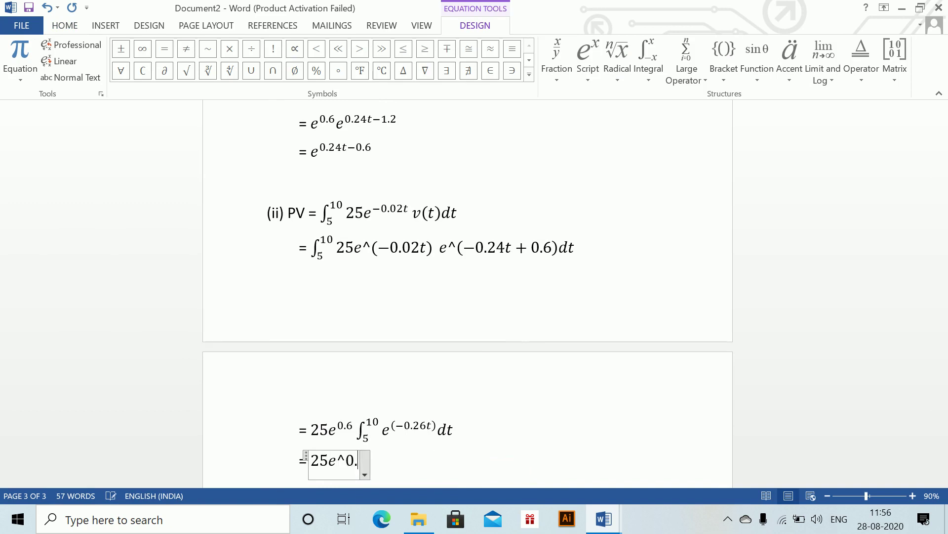
text(6 \)
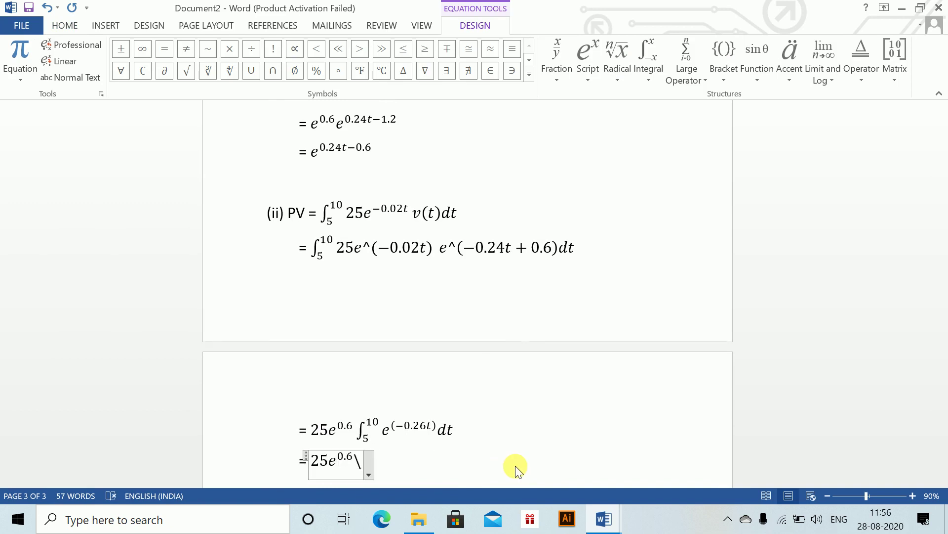
key(BackSpace)
Add the bracketed fraction e^(−0.26t) over −0.26 with lower limit 5 and upper limit 10.
text([e^)
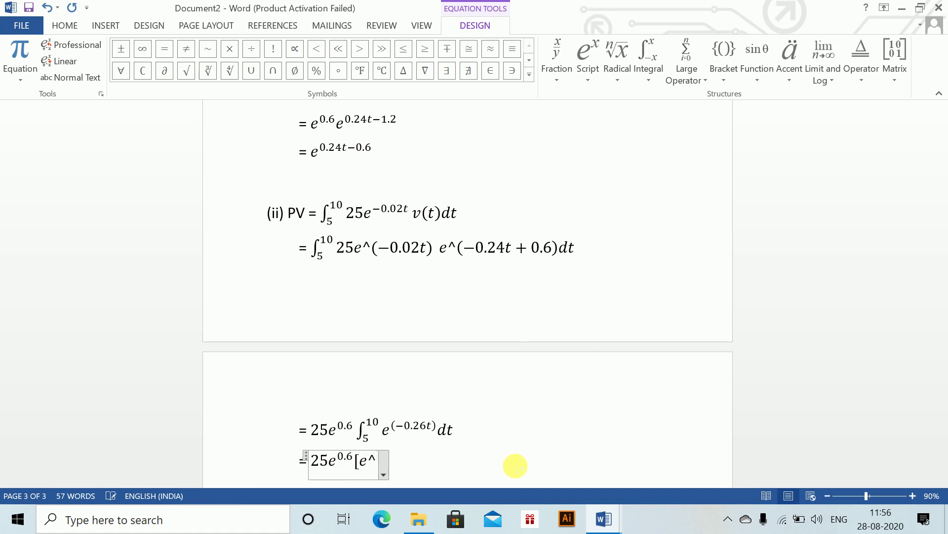
text((-0.26)
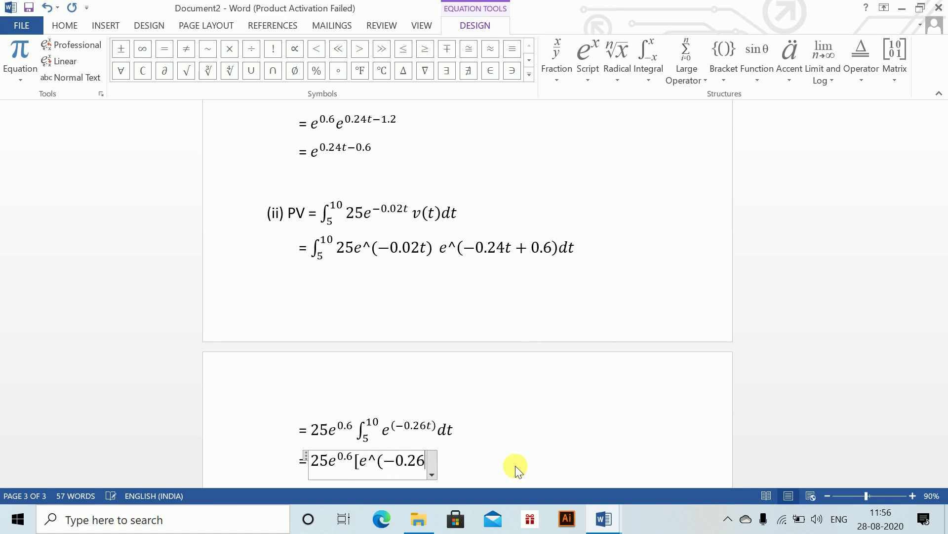
text(t)
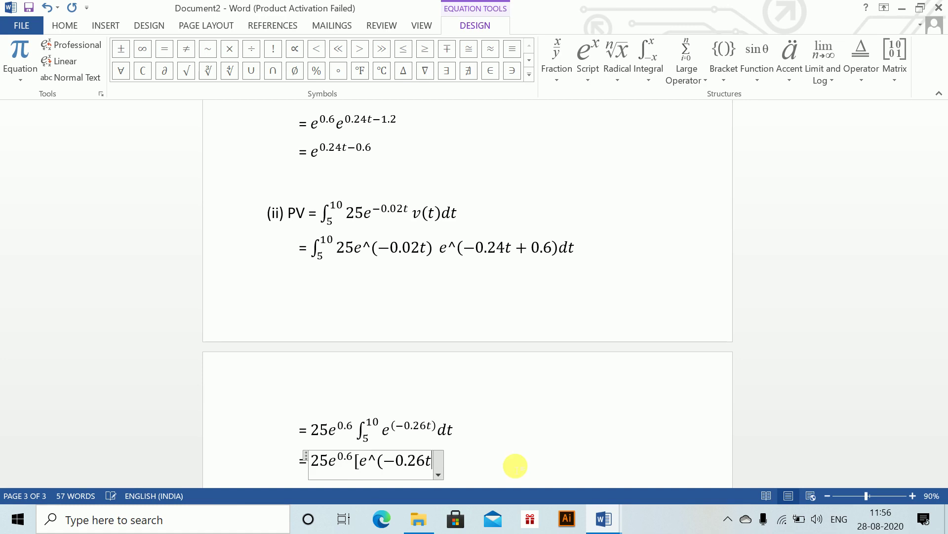
text())
text( /)
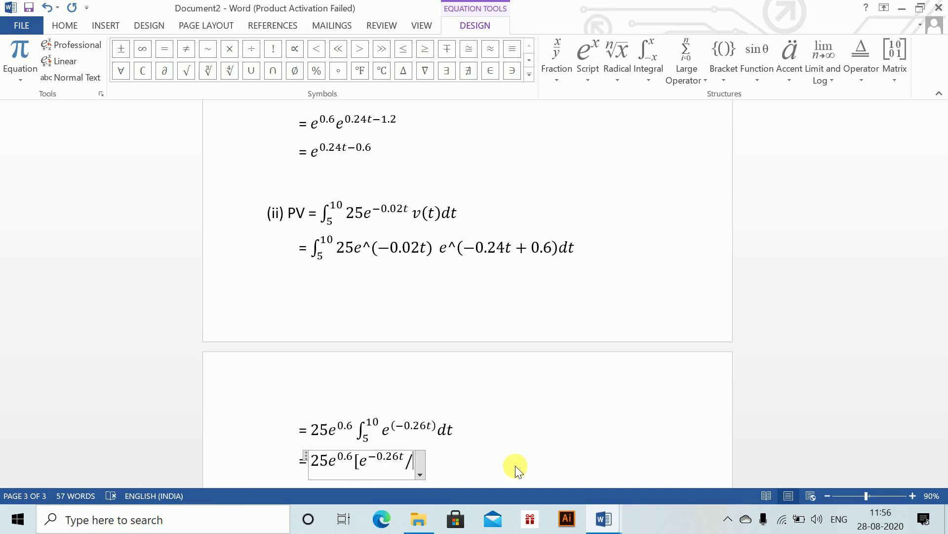
text(-0.26)
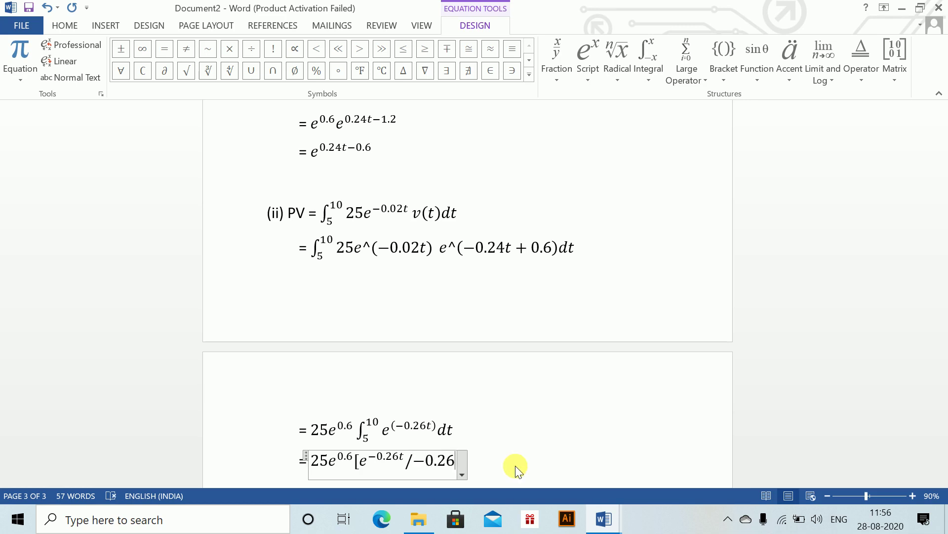
text( ])
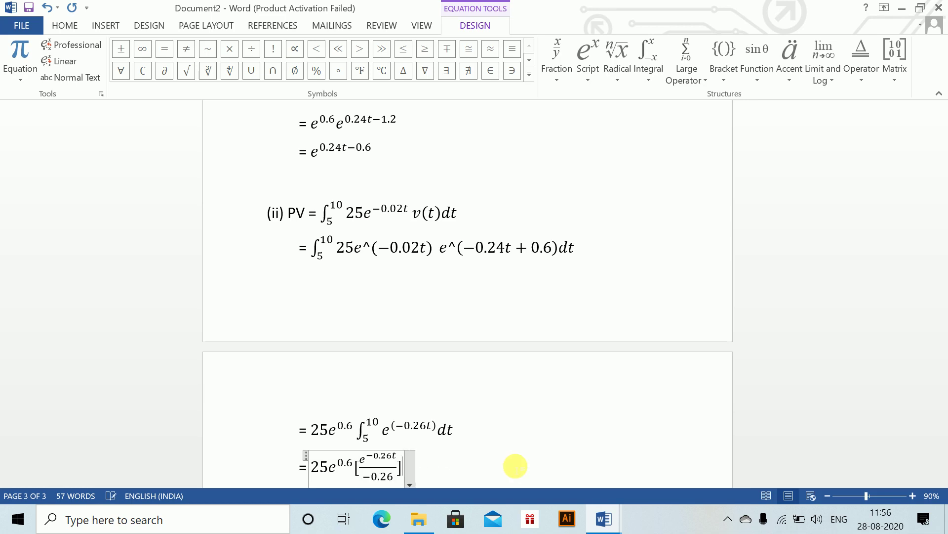
text(_)
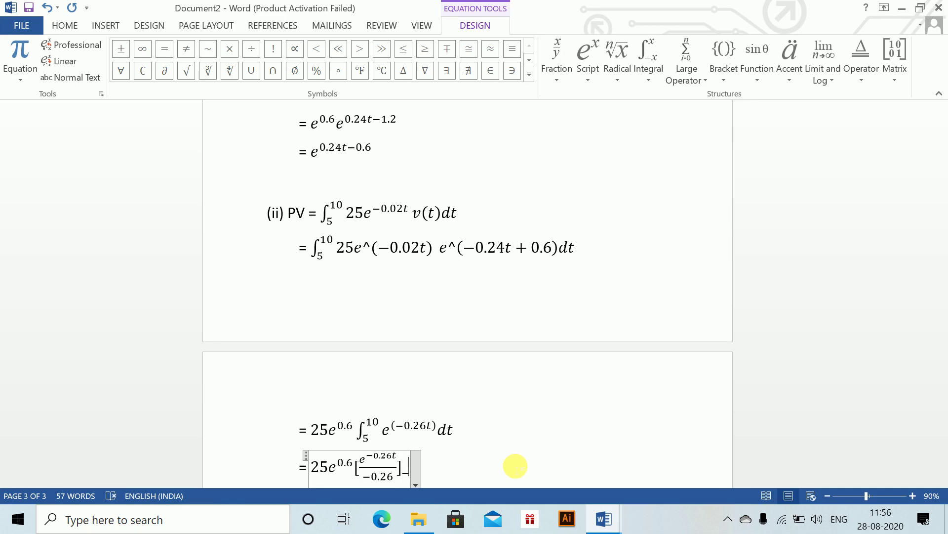
text(5^1)
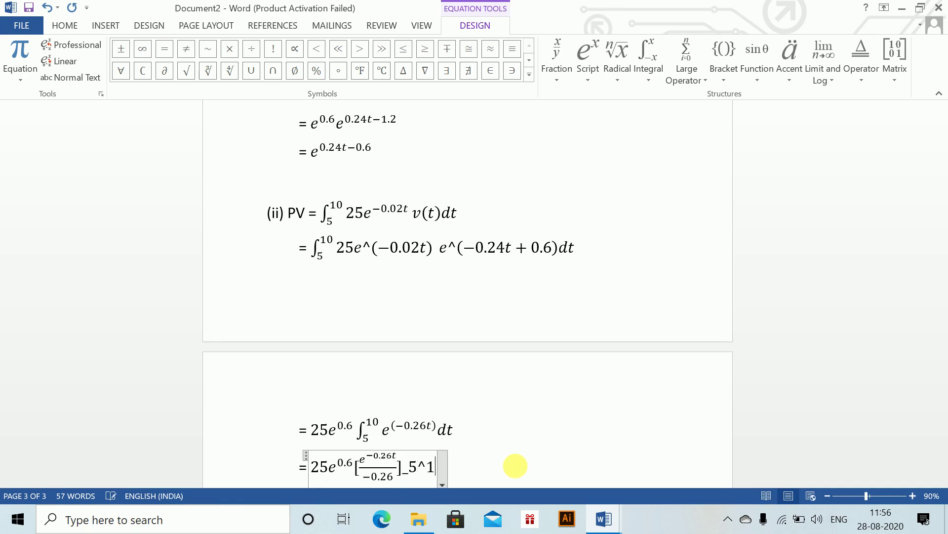
text(0)
Start the next line below the bracketed fraction with an equals sign and a new inline equation.
drag(942, 354, 942, 418)
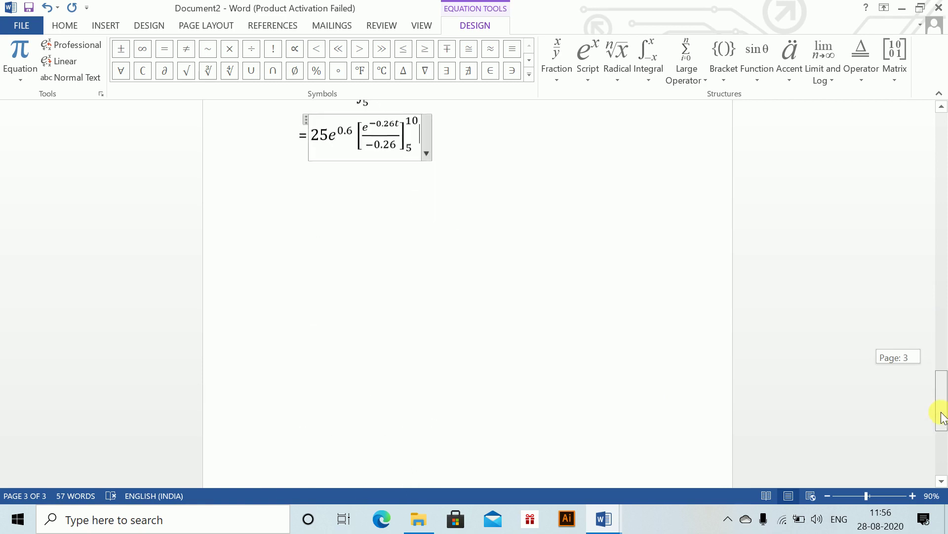
click(533, 143)
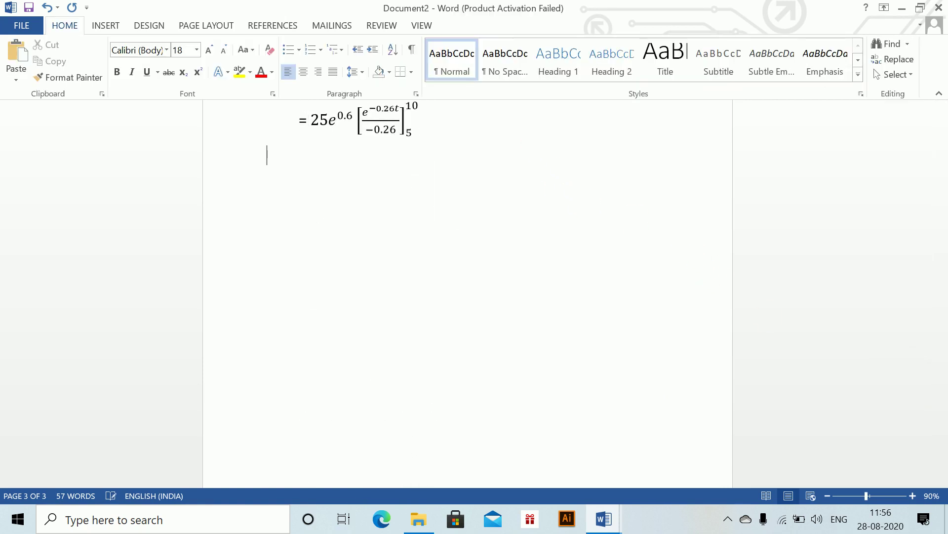
text(= 25e)
key(BackSpace)
key(BackSpace)
key(BackSpace)
key(alt+equal)
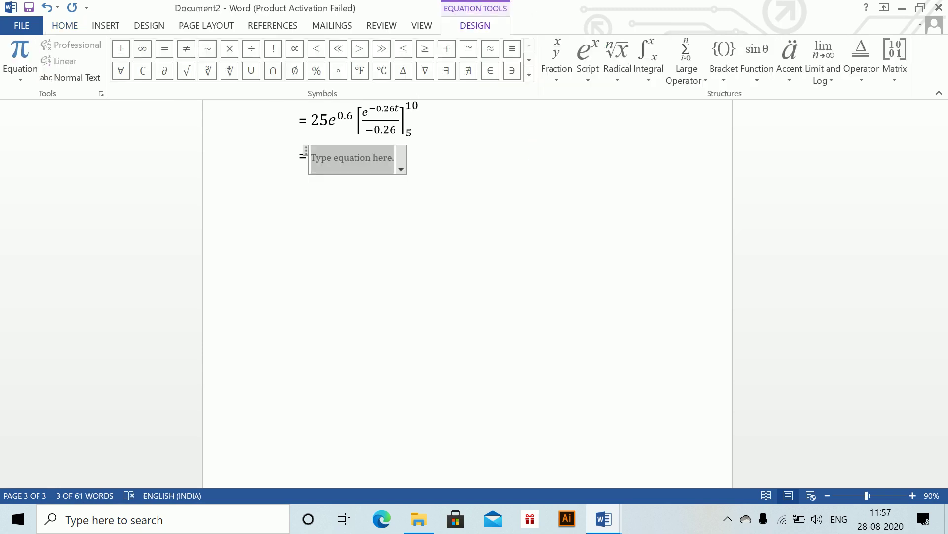
Fill the new equation with 25e^0.6 [e^−2.6 − e^−1.3].
text(25e^0)
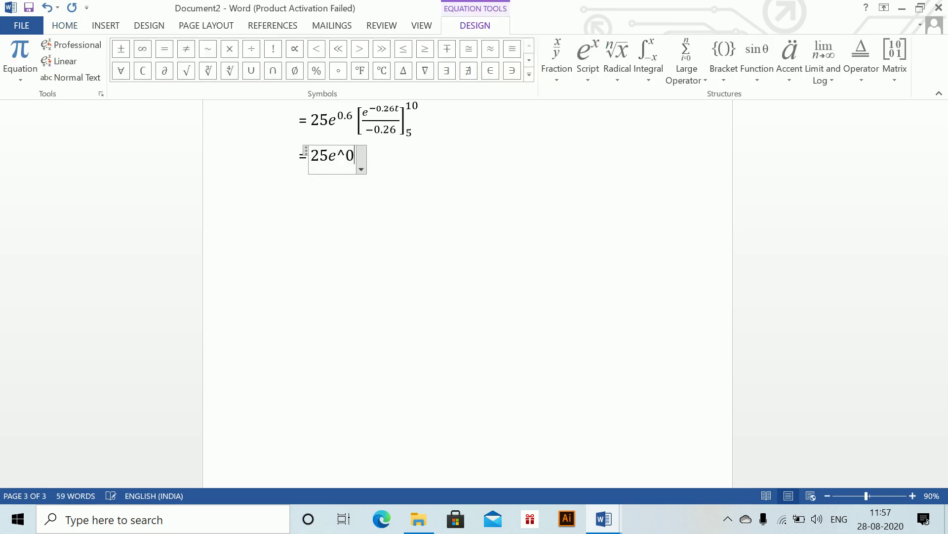
text(.6 [e^)
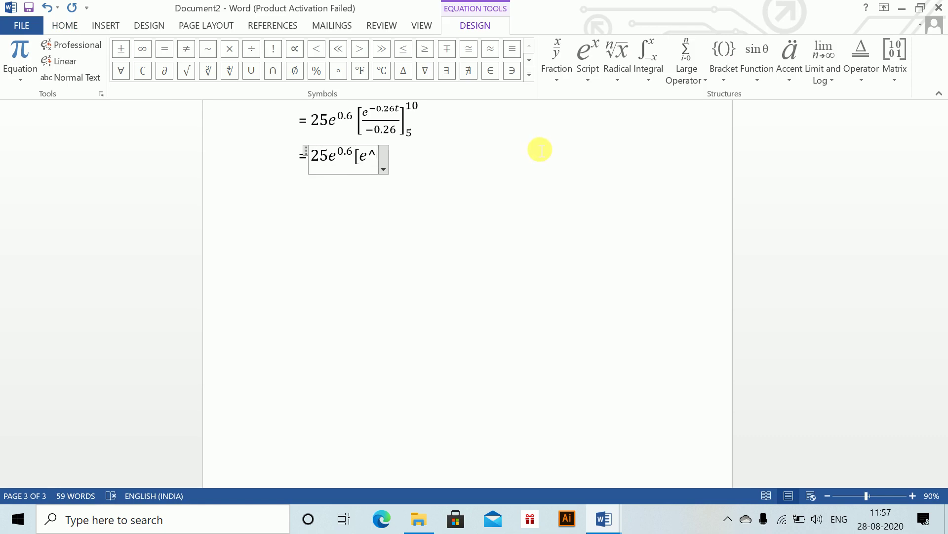
text(-2.6 )
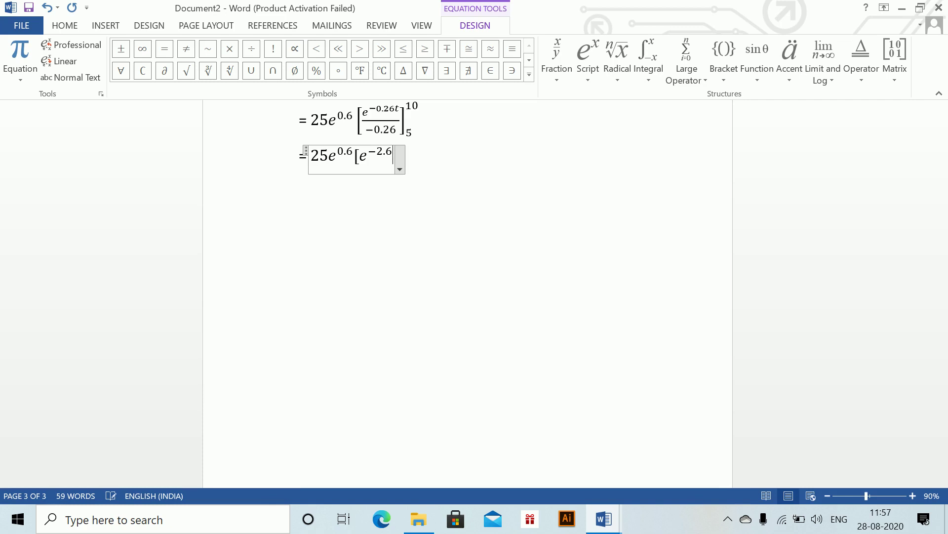
text(-)
text(e^)
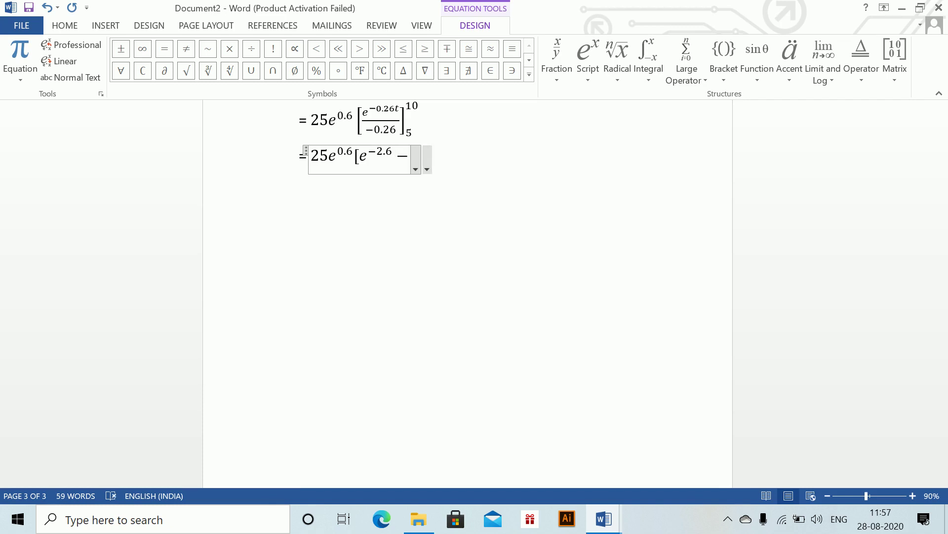
text(-1.3 )
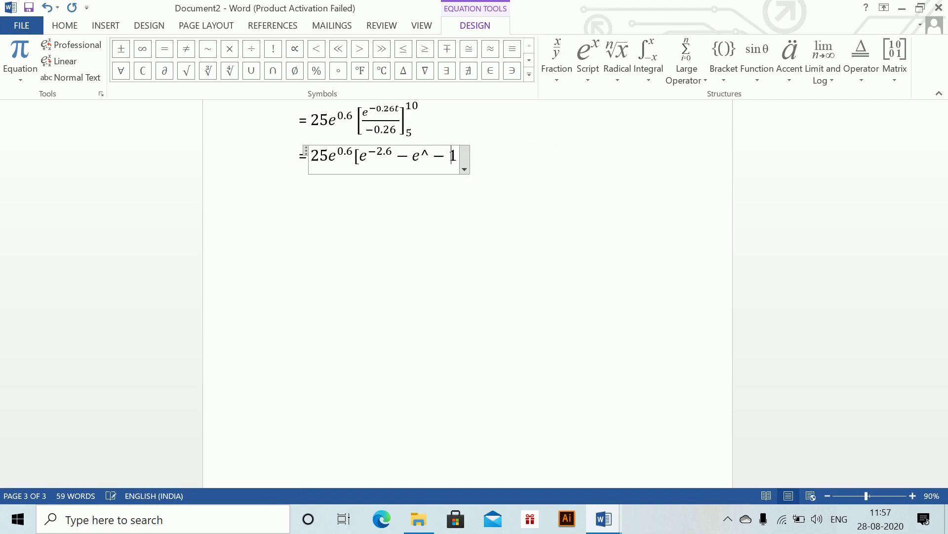
text(])
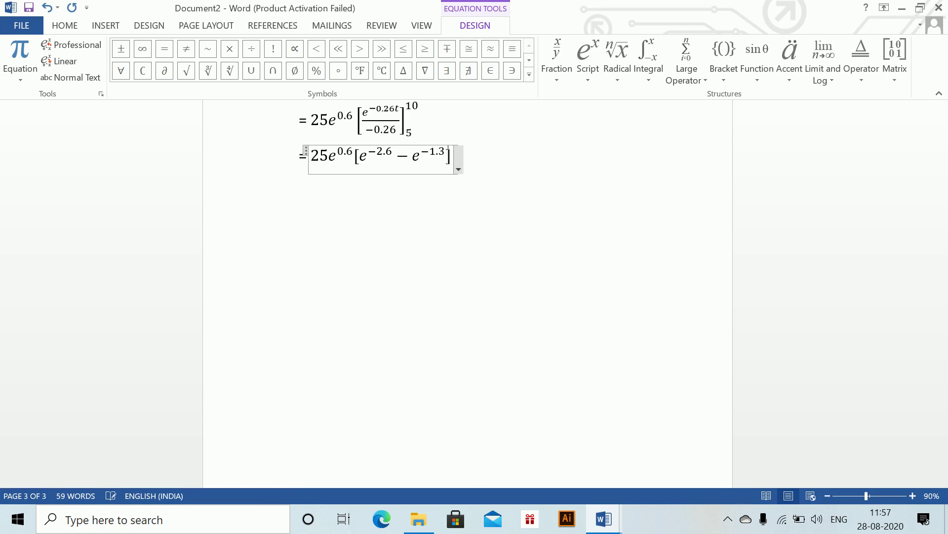
Begin another line with an equals sign and append a division slash to the 25e^0.6 [e^−2.6 − e^−1.3] expression above it.
key(Return)
text(=)
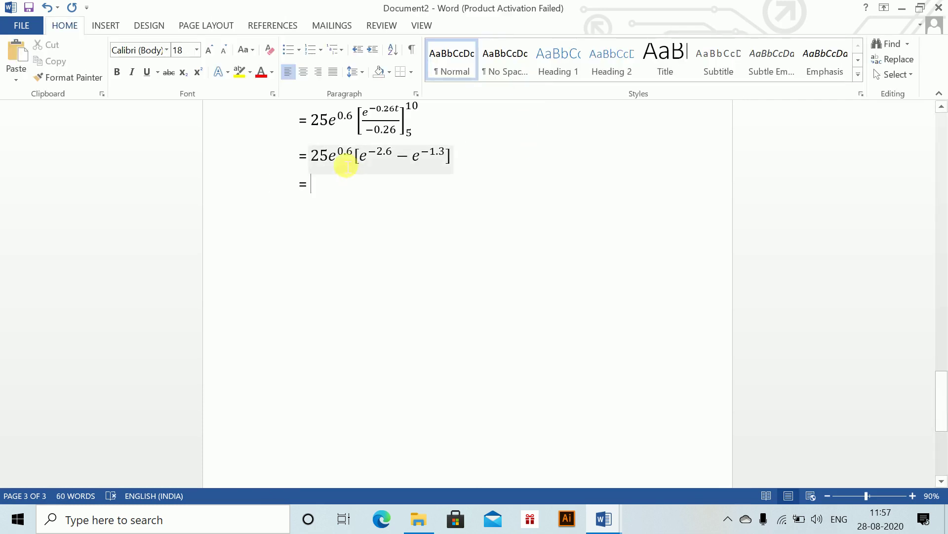
click(461, 169)
text(/)
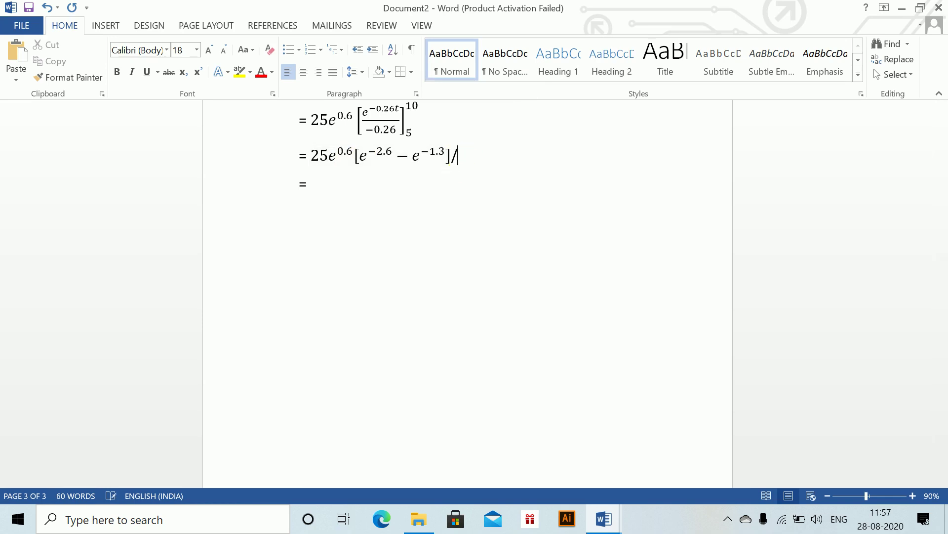
text((-0.26))
key(BackSpace)
key(BackSpace)
key(BackSpace)
key(BackSpace)
key(BackSpace)
key(BackSpace)
key(BackSpace)
Complete the division of the bracketed expression with the denominator −0.26 inside the equation, and return to the last equals line.
click(457, 165)
text(()
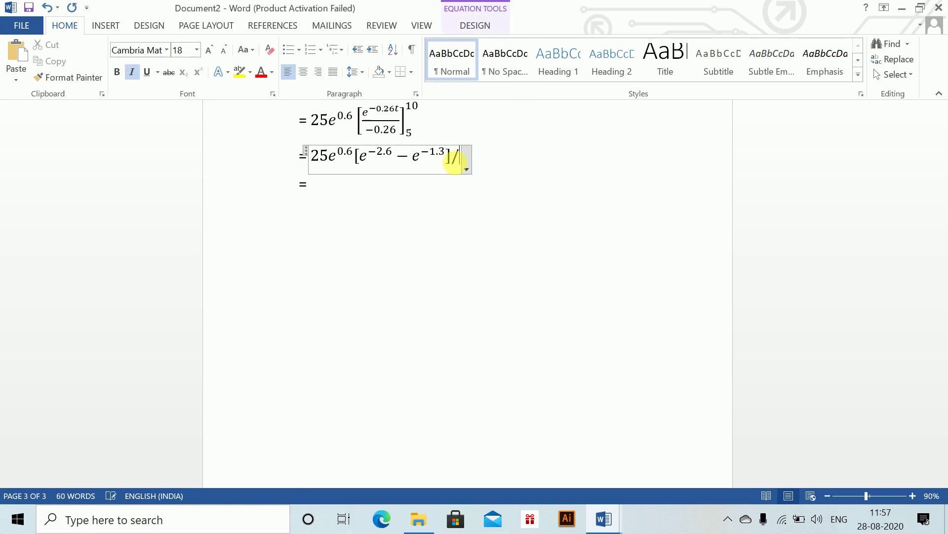
text(-0.26)
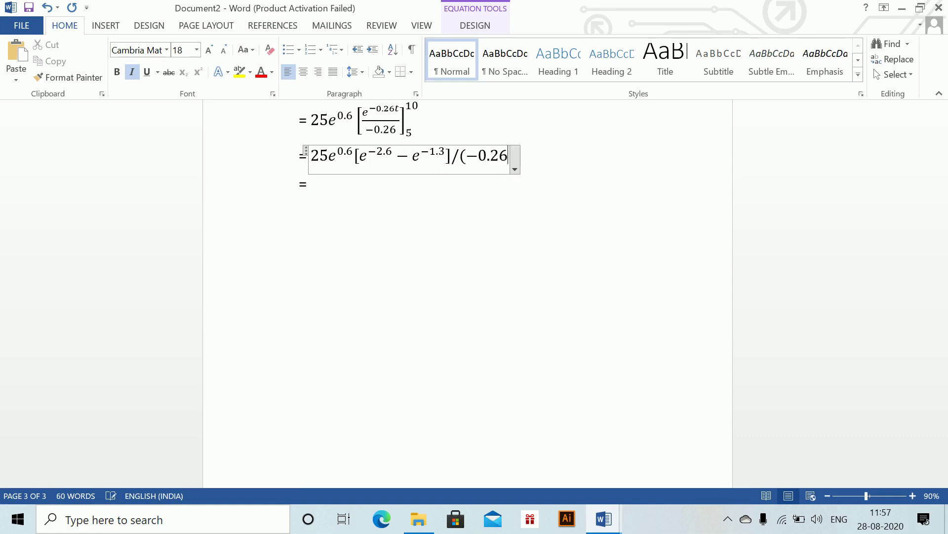
text())
click(348, 199)
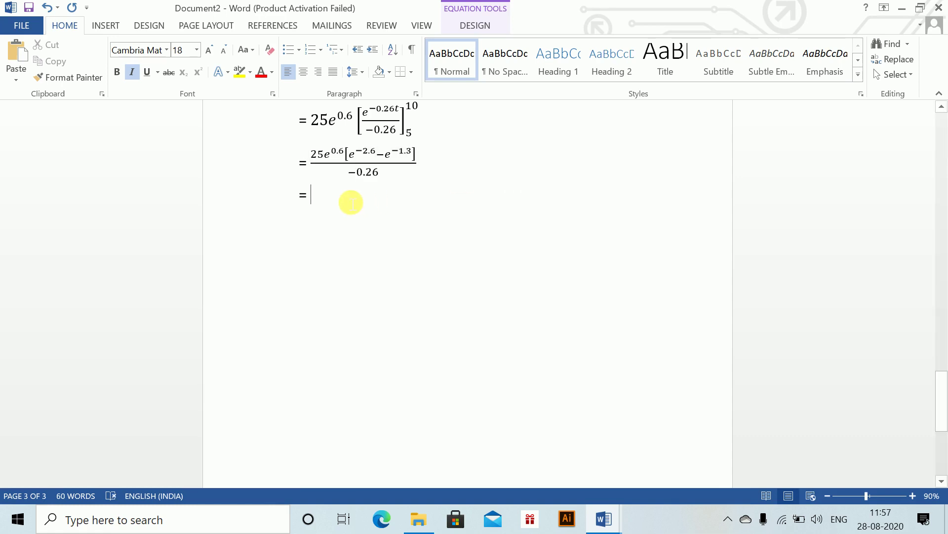
text(63)
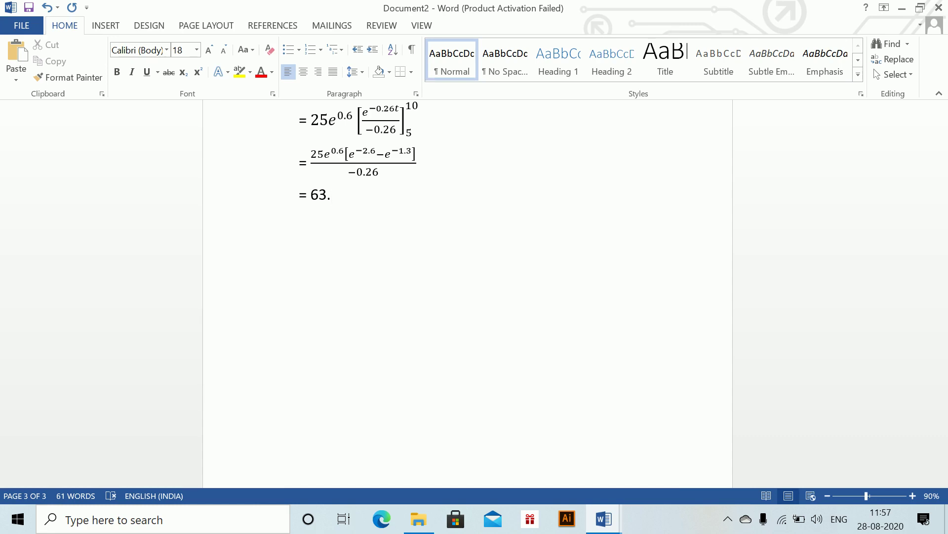
text(.\\)
key(BackSpace)
key(BackSpace)
key(BackSpace)
key(BackSpace)
key(BackSpace)
Enter 34.7356 as the final present value after the last equals sign.
text(34.7356)
drag(943, 364, 944, 393)
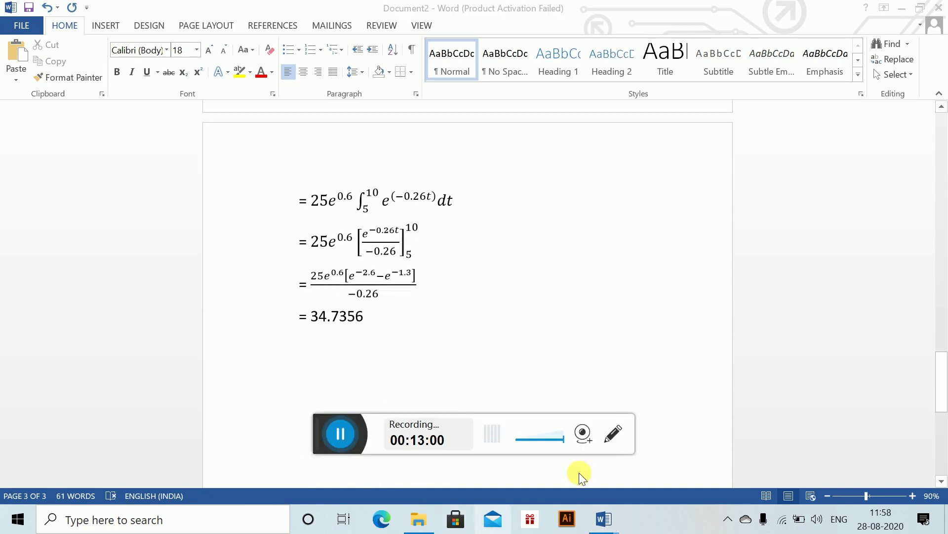